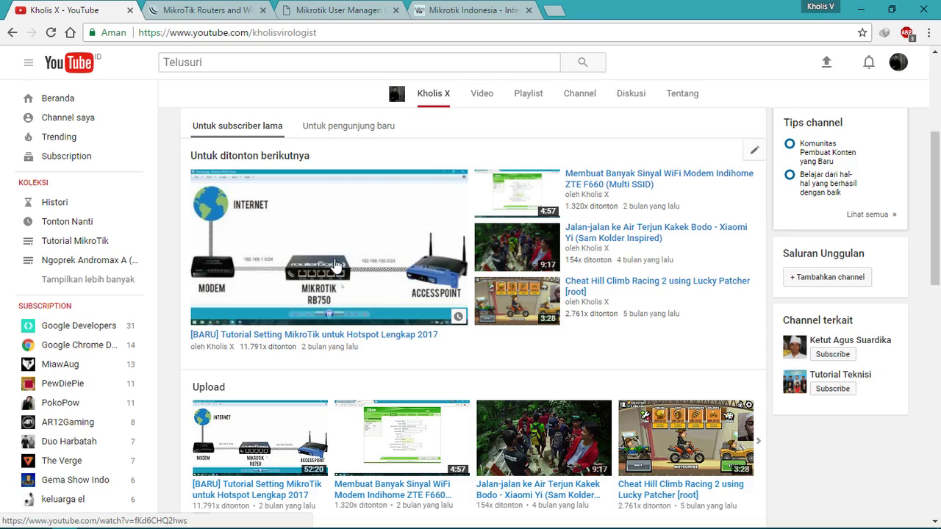
Step: Switch to the mikrotik.com/download tab and scroll through the RouterOS package table
{"action": "left_click", "coordinate": [197, 10]}
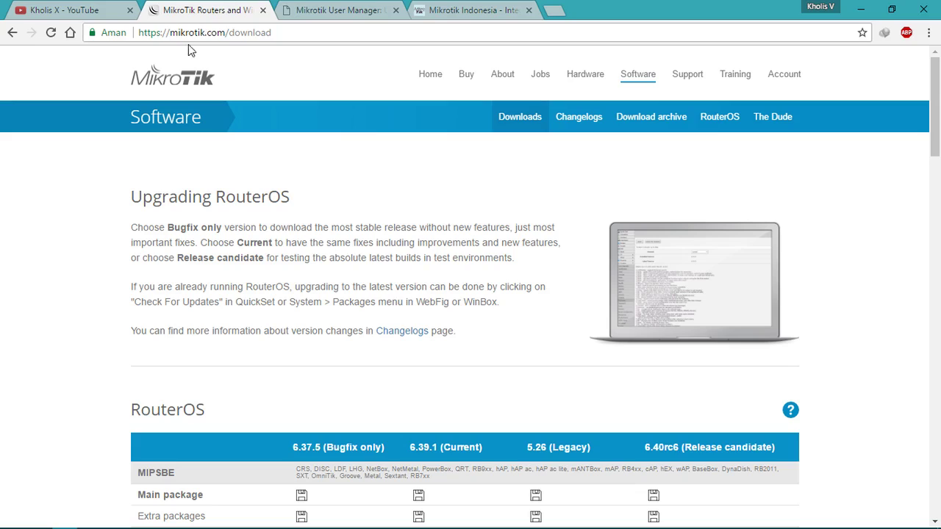
{"action": "left_click", "coordinate": [314, 30]}
{"action": "left_click", "coordinate": [316, 28]}
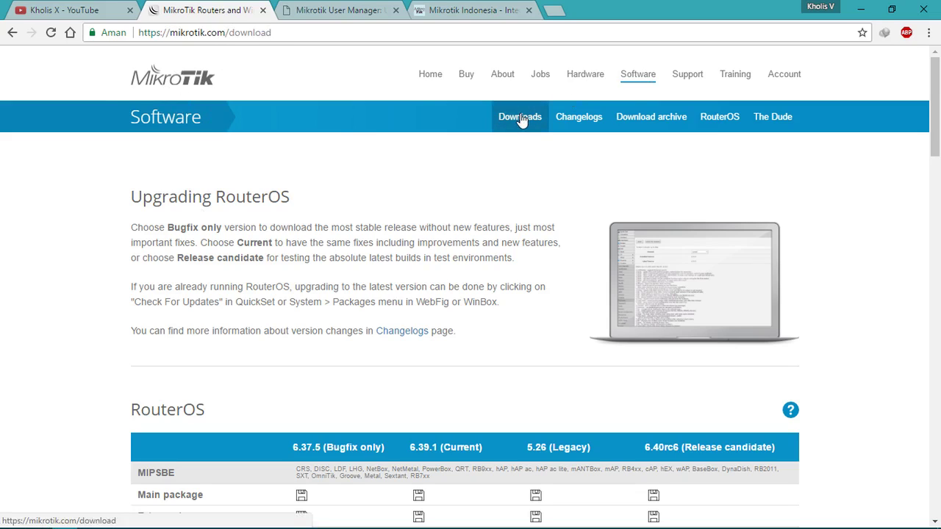
{"action": "scroll", "coordinate": [522, 120], "scroll_direction": "down", "scroll_amount": 3}
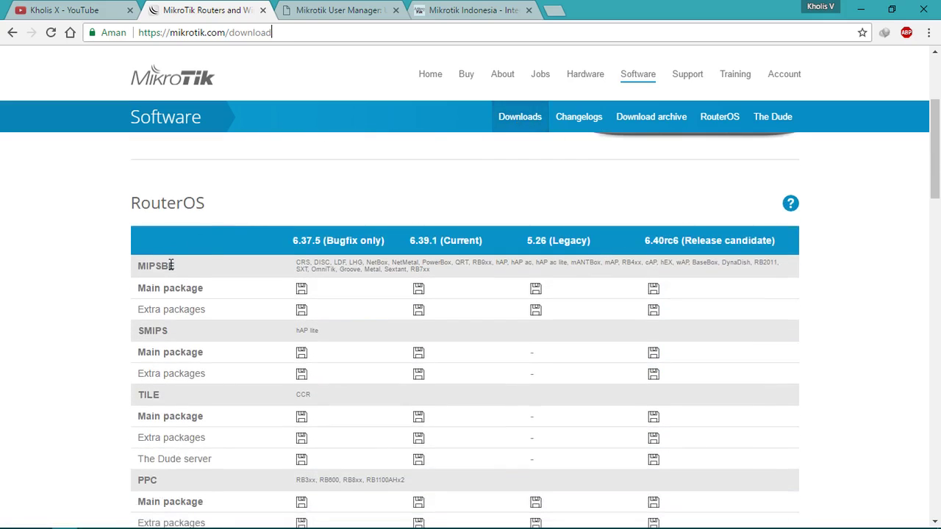
{"action": "scroll", "coordinate": [221, 263], "scroll_direction": "down", "scroll_amount": 2}
{"action": "scroll", "coordinate": [269, 254], "scroll_direction": "up", "scroll_amount": 1}
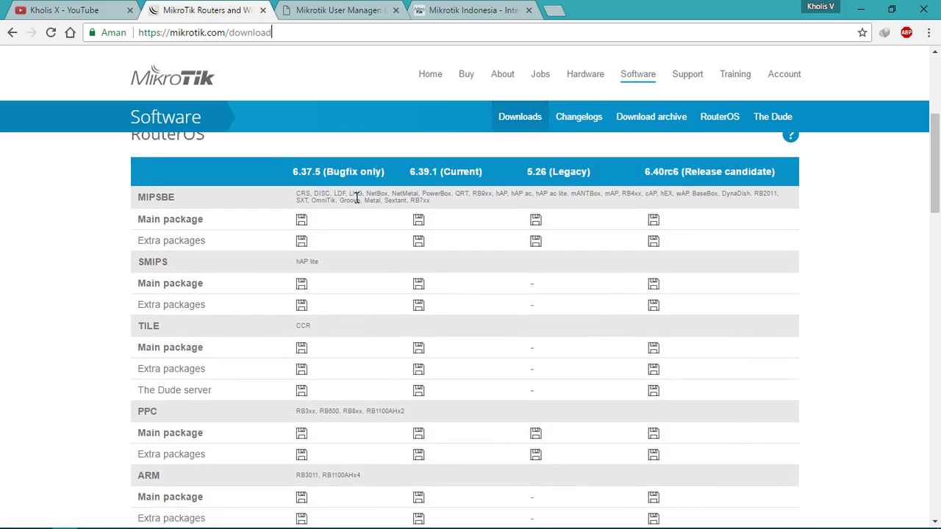
{"action": "scroll", "coordinate": [354, 197], "scroll_direction": "down", "scroll_amount": 3}
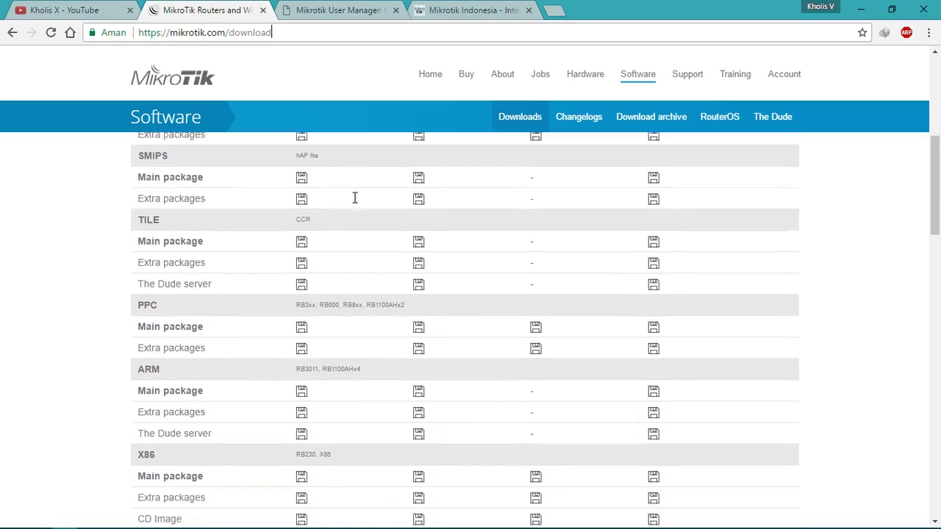
{"action": "scroll", "coordinate": [372, 318], "scroll_direction": "down", "scroll_amount": 2}
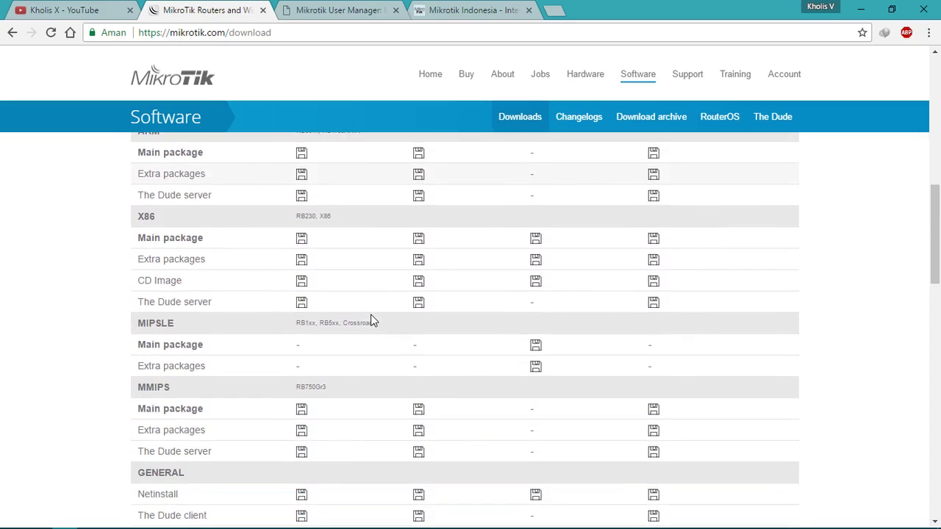
{"action": "scroll", "coordinate": [370, 340], "scroll_direction": "down", "scroll_amount": 2}
{"action": "scroll", "coordinate": [370, 341], "scroll_direction": "up", "scroll_amount": 7}
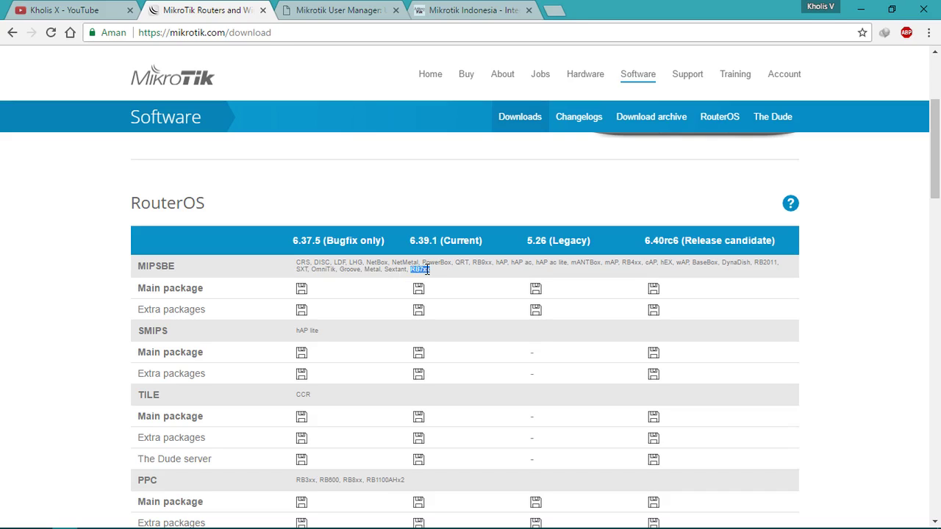
Step: Find the 6.39.1 current version in the MIPSBE row of the table
{"action": "left_click", "coordinate": [424, 269]}
{"action": "left_click_drag", "start_coordinate": [408, 242], "coordinate": [434, 243]}
{"action": "left_click", "coordinate": [441, 244]}
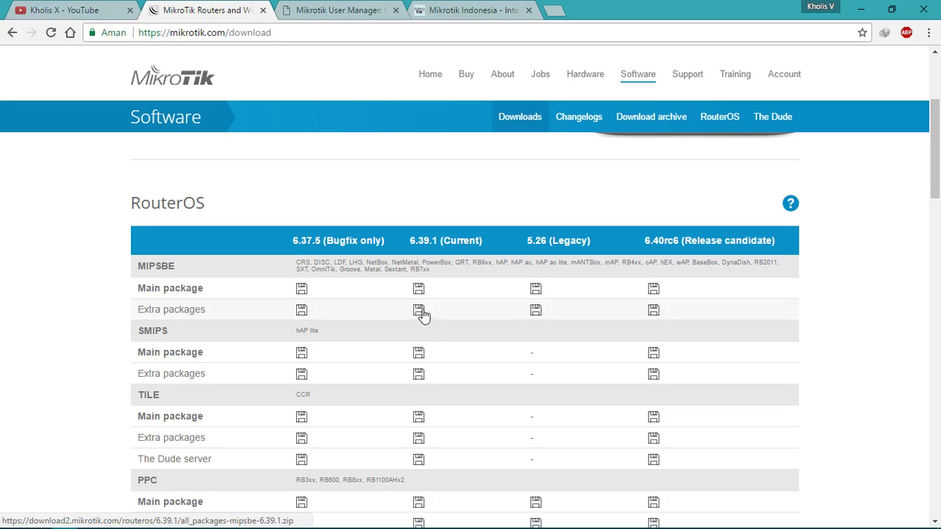
Step: Download all_packages-mipsbe-6.39.1.zip (13,27 MB) to D:\Downloads\Compressed and minimize Chrome
{"action": "left_click", "coordinate": [419, 311]}
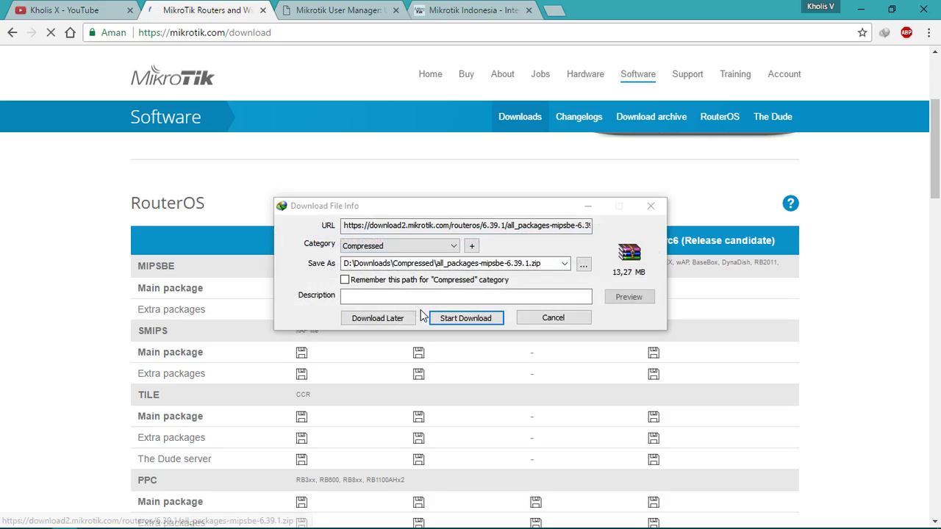
{"action": "left_click", "coordinate": [472, 316]}
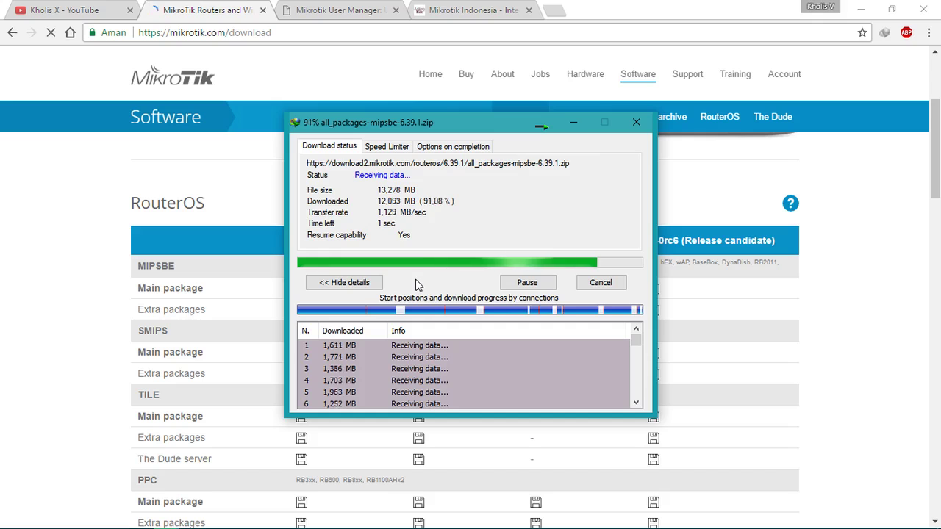
{"action": "left_click", "coordinate": [861, 9]}
{"action": "left_click", "coordinate": [861, 7]}
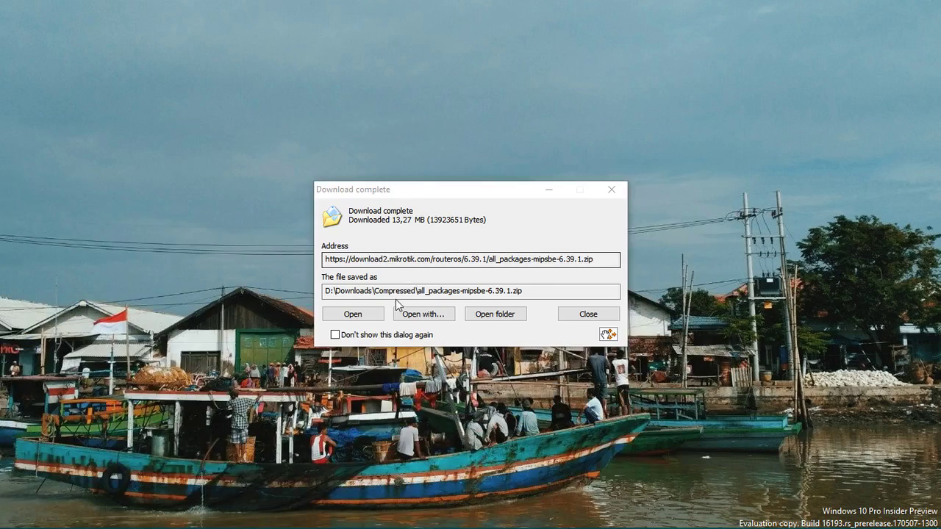
Step: Open the zip in WinRAR, select user-manager-6.39.1-mipsbe.npk, then bring WinBox forward
{"action": "left_click", "coordinate": [370, 319]}
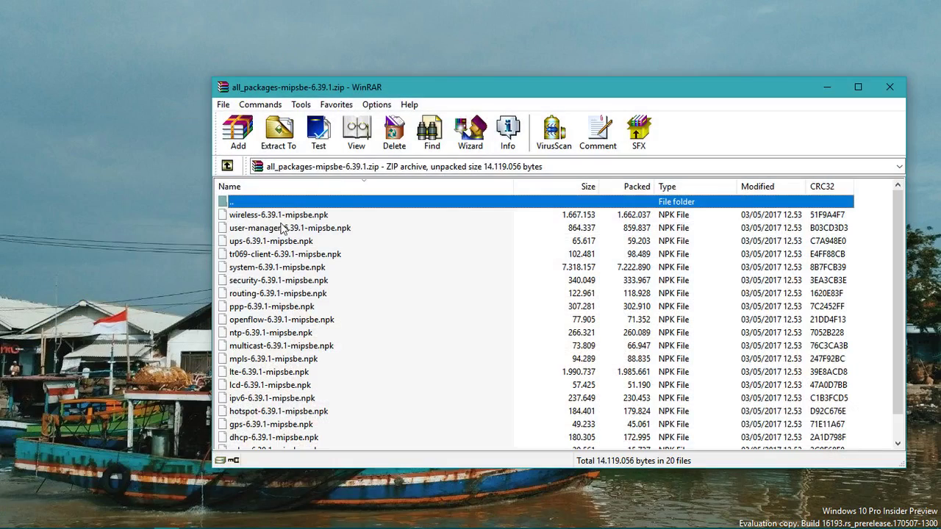
{"action": "left_click", "coordinate": [303, 228]}
{"action": "left_click", "coordinate": [300, 188]}
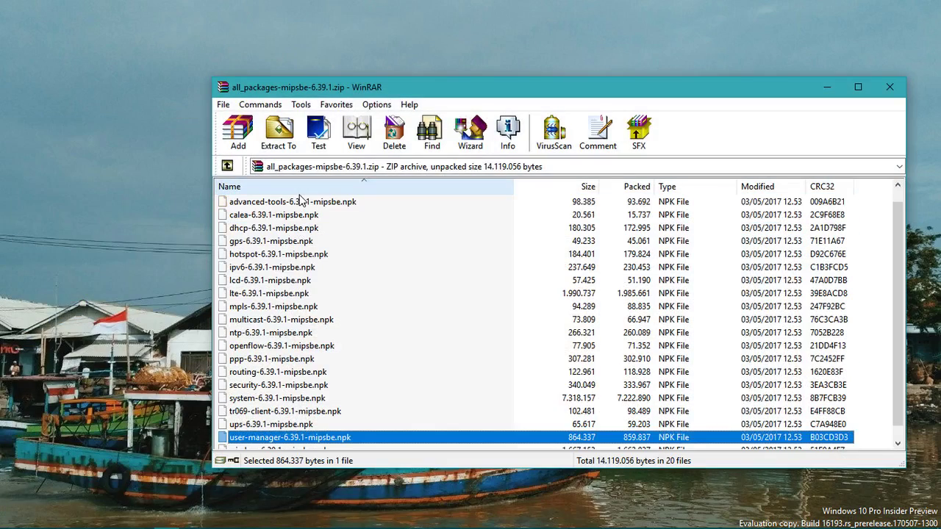
{"action": "scroll", "coordinate": [301, 199], "scroll_direction": "up", "scroll_amount": 1}
{"action": "left_click", "coordinate": [679, 188]}
{"action": "scroll", "coordinate": [369, 332], "scroll_direction": "up", "scroll_amount": 1}
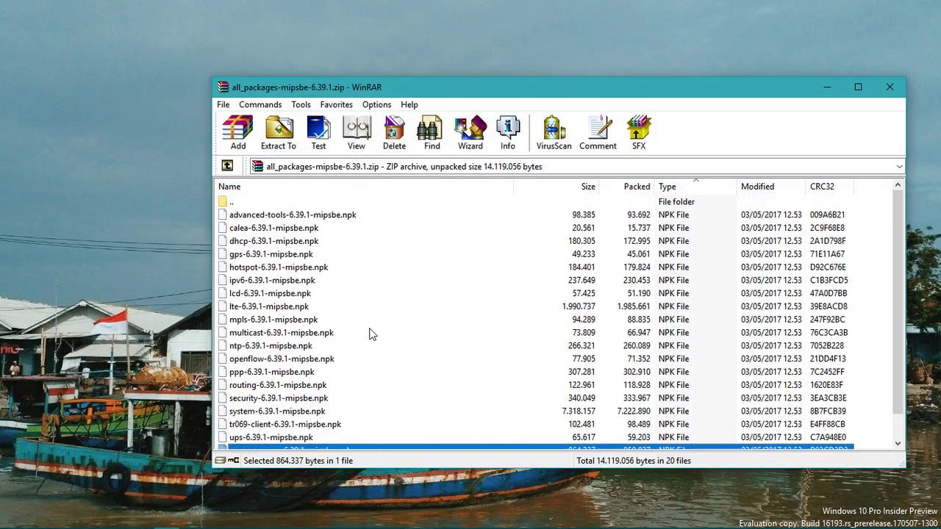
{"action": "scroll", "coordinate": [360, 353], "scroll_direction": "down", "scroll_amount": 1}
{"action": "left_click", "coordinate": [298, 437]}
{"action": "left_click", "coordinate": [301, 425]}
{"action": "left_click_drag", "start_coordinate": [450, 87], "coordinate": [604, 39]}
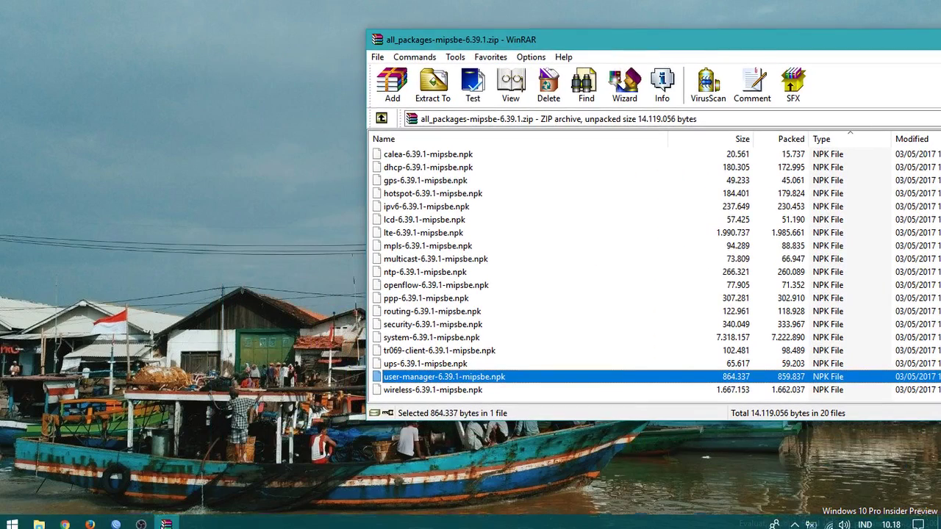
{"action": "left_click", "coordinate": [115, 519]}
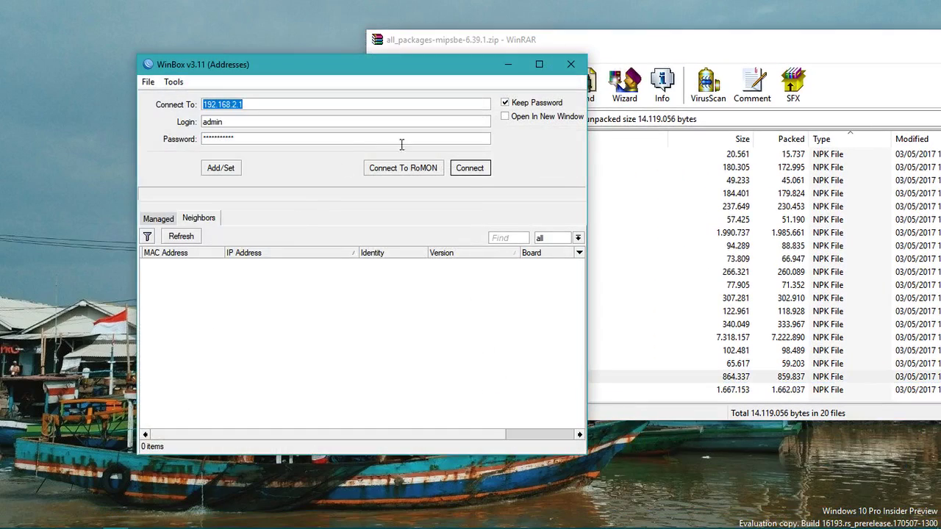
Step: Connect WinBox to the router at 192.168.2.1 and open its File List
{"action": "left_click", "coordinate": [465, 169]}
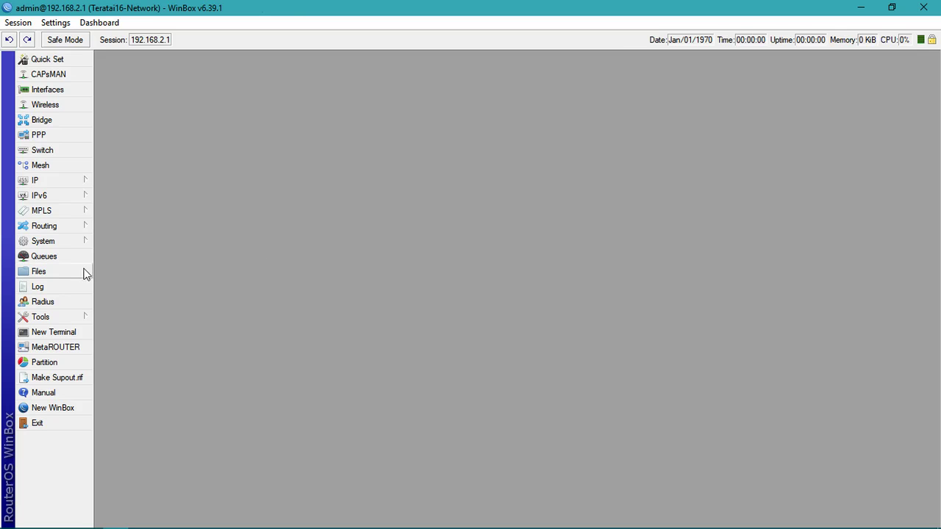
{"action": "left_click", "coordinate": [80, 270]}
{"action": "left_click_drag", "start_coordinate": [280, 183], "coordinate": [392, 142]}
{"action": "scroll", "coordinate": [307, 303], "scroll_direction": "down", "scroll_amount": 5}
{"action": "scroll", "coordinate": [304, 297], "scroll_direction": "up", "scroll_amount": 1}
{"action": "scroll", "coordinate": [303, 297], "scroll_direction": "down", "scroll_amount": 1}
{"action": "left_click_drag", "start_coordinate": [614, 219], "coordinate": [622, 200]}
{"action": "scroll", "coordinate": [519, 277], "scroll_direction": "up", "scroll_amount": 6}
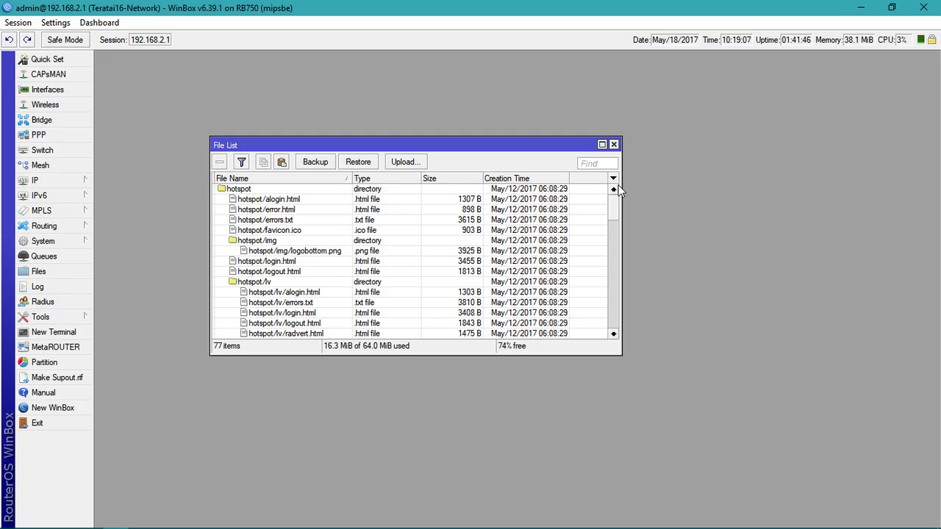
Step: Browse the router's folders, glance at the WinRAR archive, then close the File List
{"action": "left_click", "coordinate": [233, 193]}
{"action": "scroll", "coordinate": [262, 208], "scroll_direction": "down", "scroll_amount": 8}
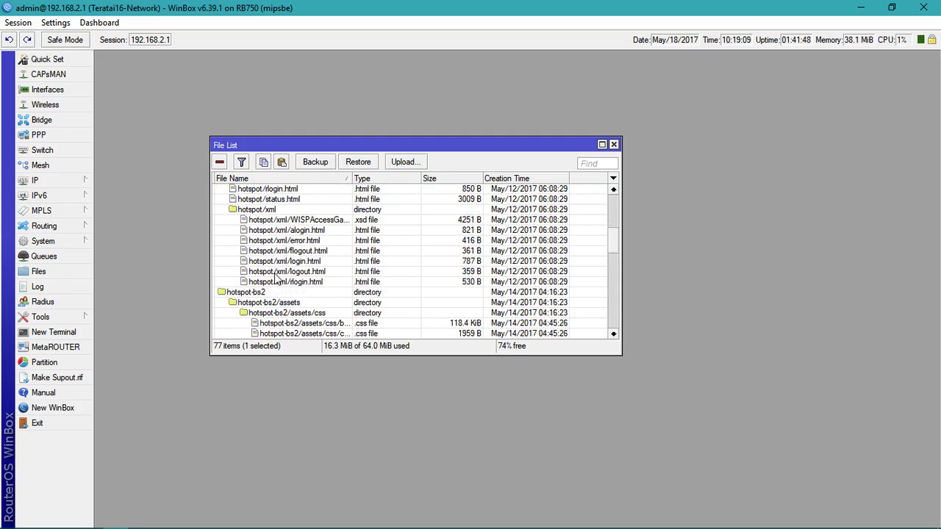
{"action": "scroll", "coordinate": [316, 329], "scroll_direction": "down", "scroll_amount": 10}
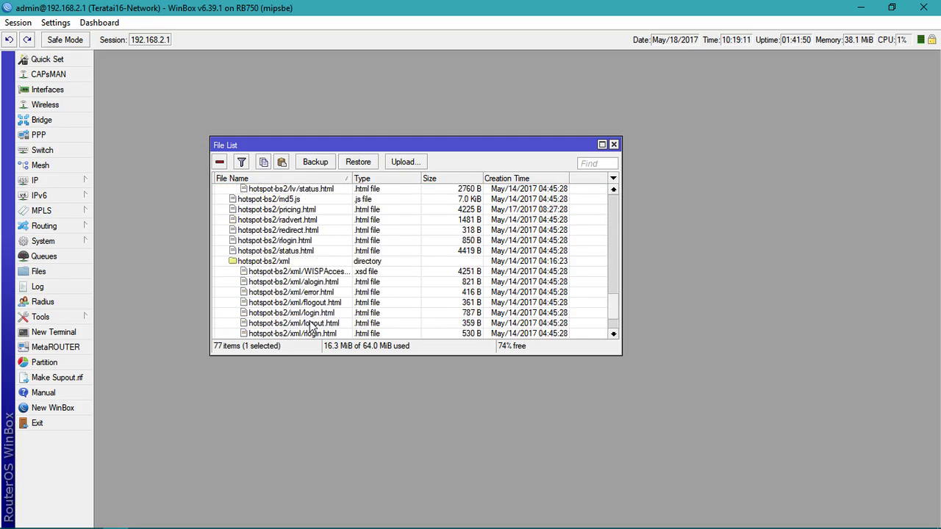
{"action": "mouse_move", "coordinate": [241, 519]}
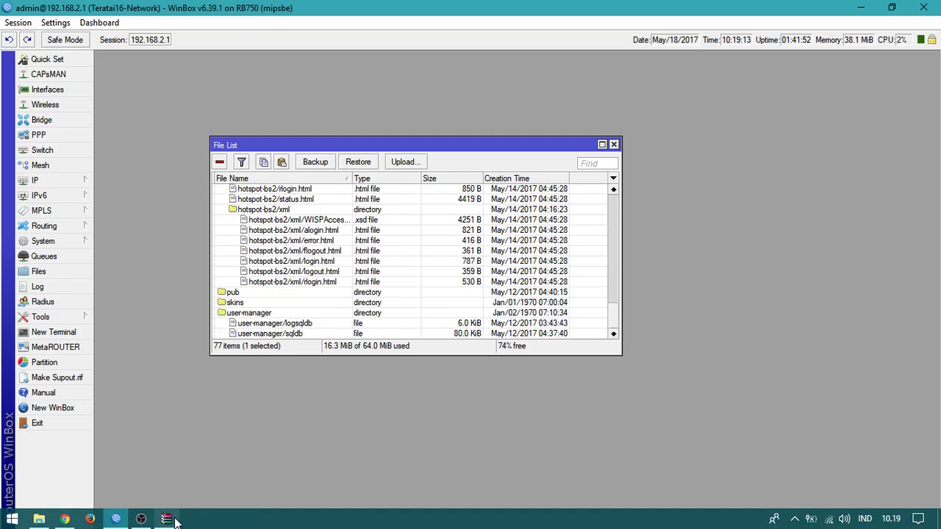
{"action": "left_click", "coordinate": [168, 522]}
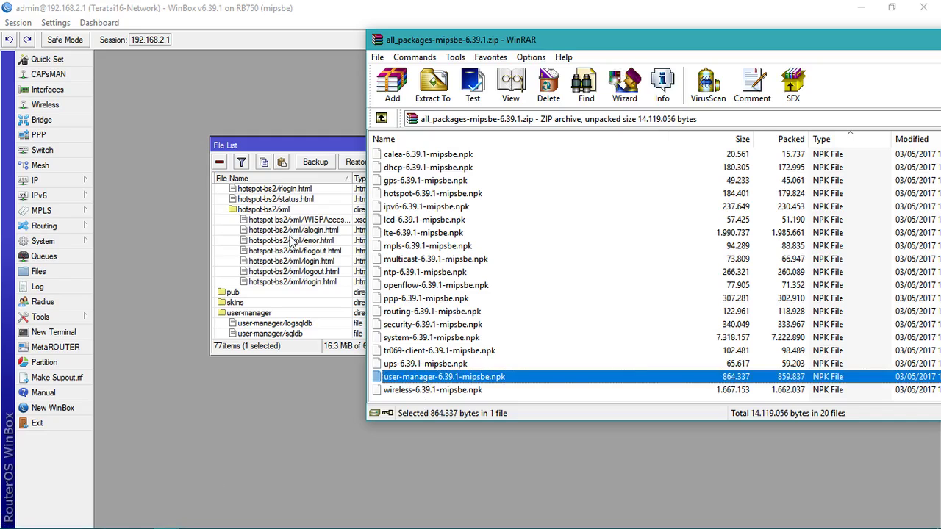
{"action": "left_click", "coordinate": [293, 243]}
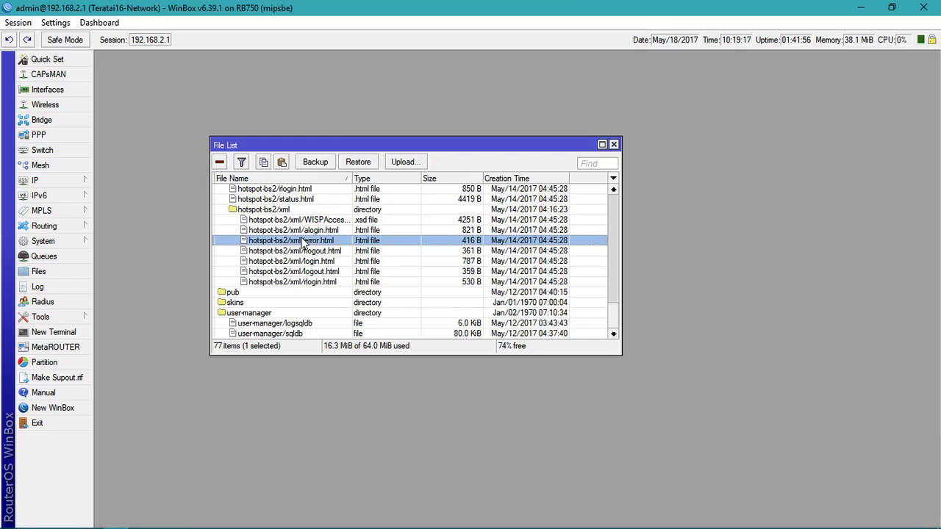
{"action": "left_click", "coordinate": [614, 144]}
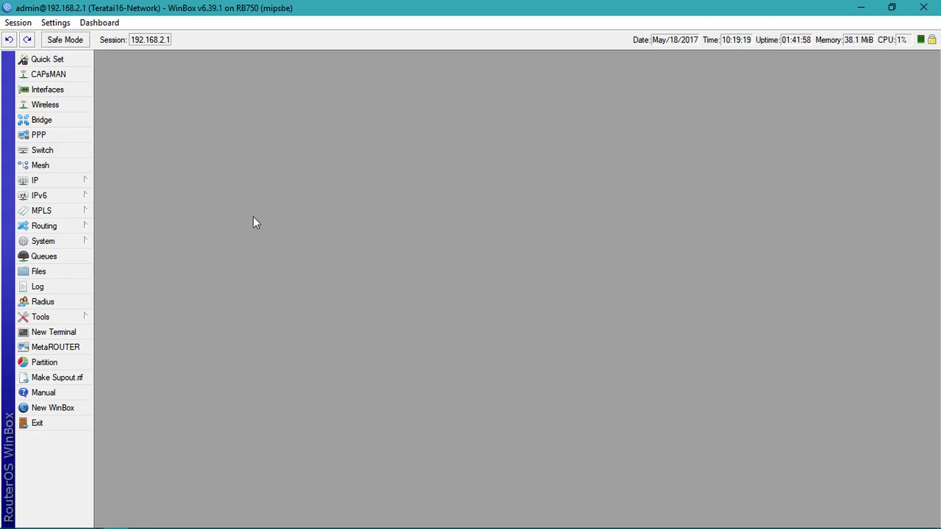
Step: Open System > Packages and select the user-manager package
{"action": "left_click", "coordinate": [83, 247]}
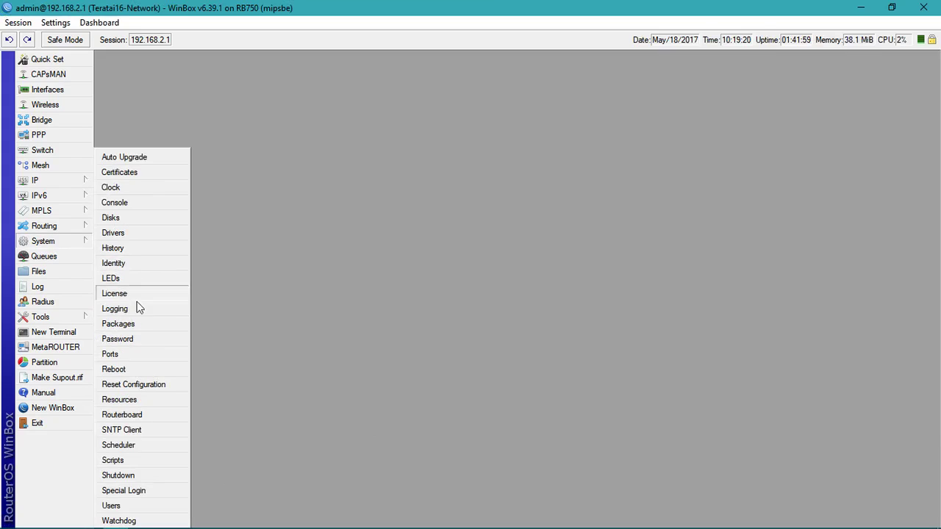
{"action": "left_click", "coordinate": [144, 369]}
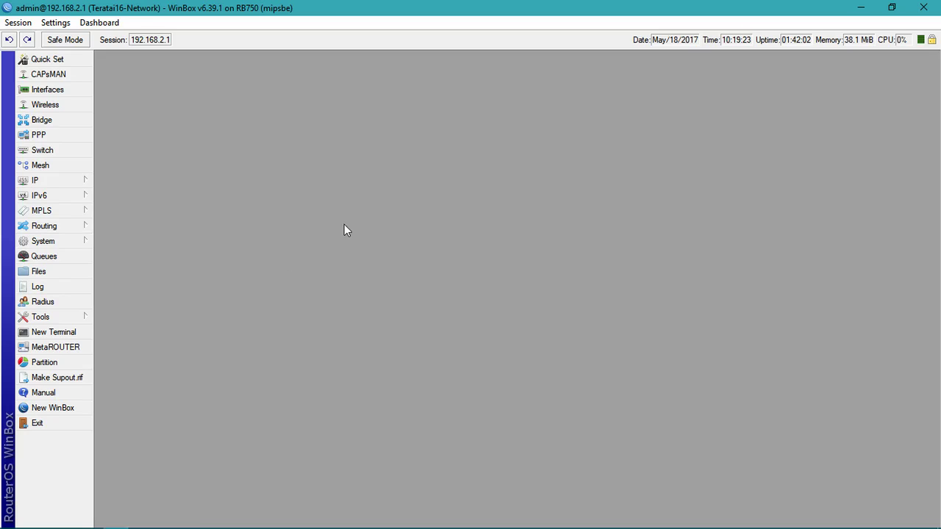
{"action": "left_click", "coordinate": [73, 244]}
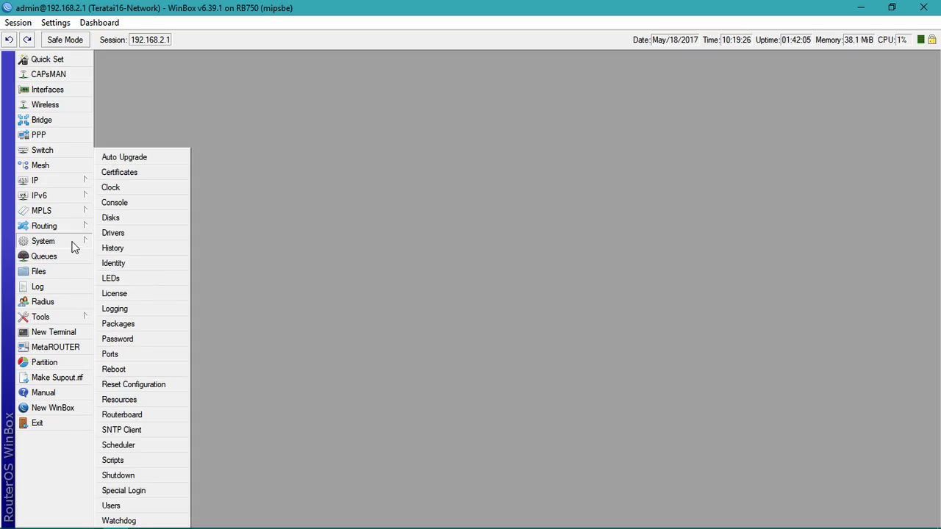
{"action": "left_click", "coordinate": [134, 324]}
{"action": "left_click", "coordinate": [203, 296]}
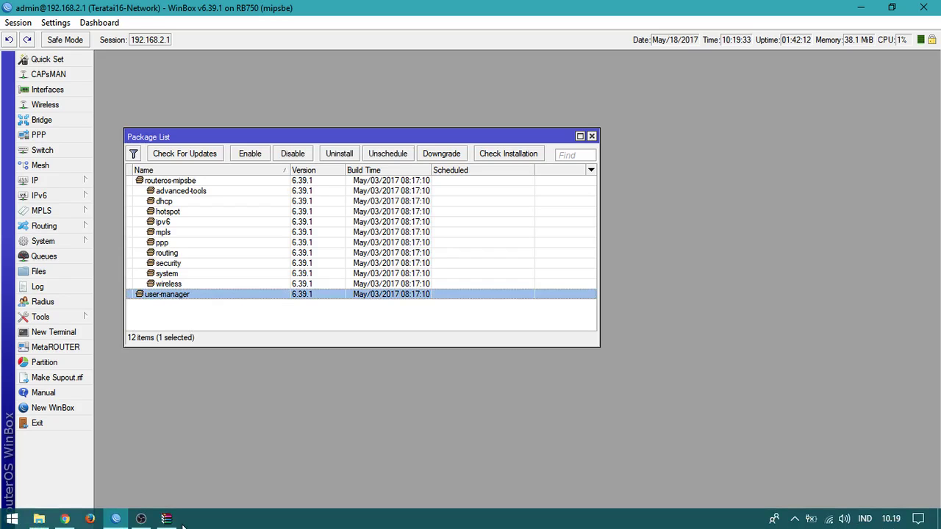
Step: Close WinRAR from its taskbar jump list and return to WinBox
{"action": "left_click", "coordinate": [168, 519]}
{"action": "right_click", "coordinate": [168, 519]}
{"action": "left_click", "coordinate": [176, 498]}
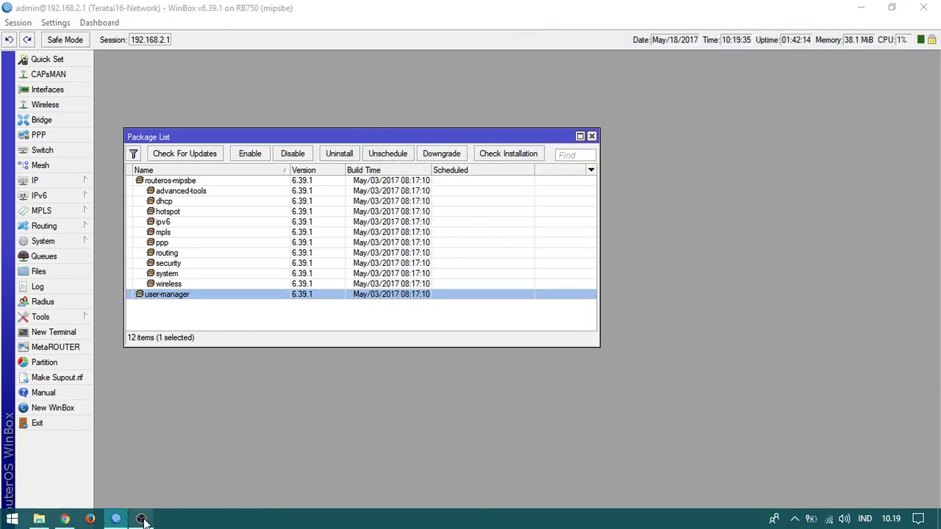
{"action": "mouse_move", "coordinate": [116, 520]}
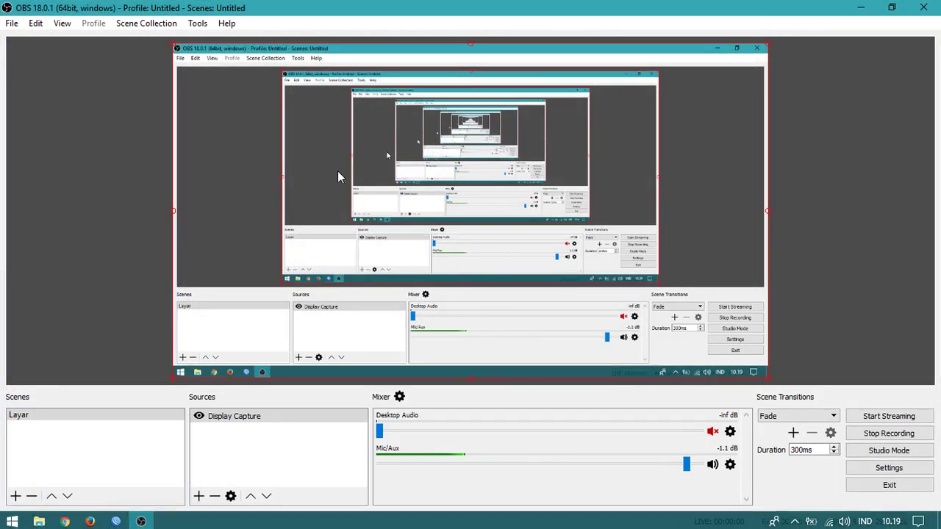
{"action": "left_click", "coordinate": [115, 520]}
Step: Confirm user-manager 6.39.1 in the Package List, then close the list
{"action": "left_click", "coordinate": [279, 325]}
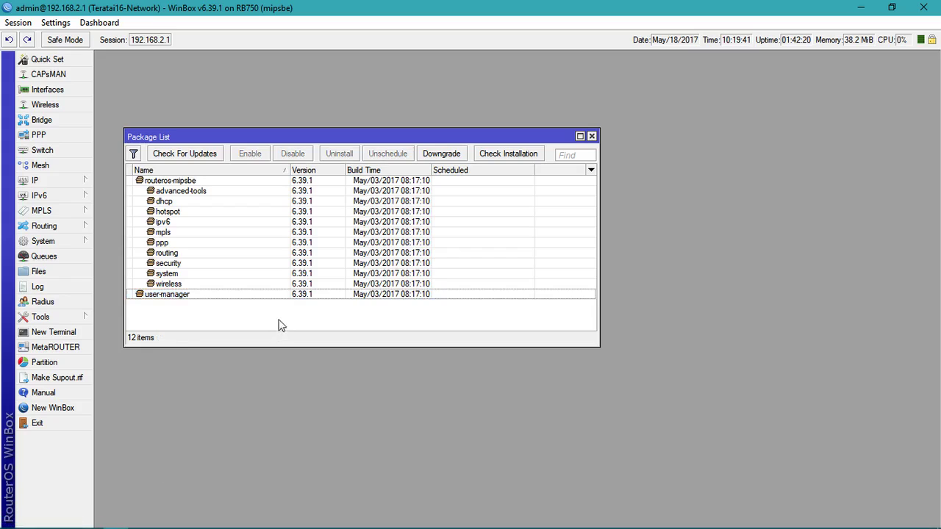
{"action": "left_click", "coordinate": [286, 295]}
{"action": "left_click", "coordinate": [298, 308]}
{"action": "left_click", "coordinate": [592, 136]}
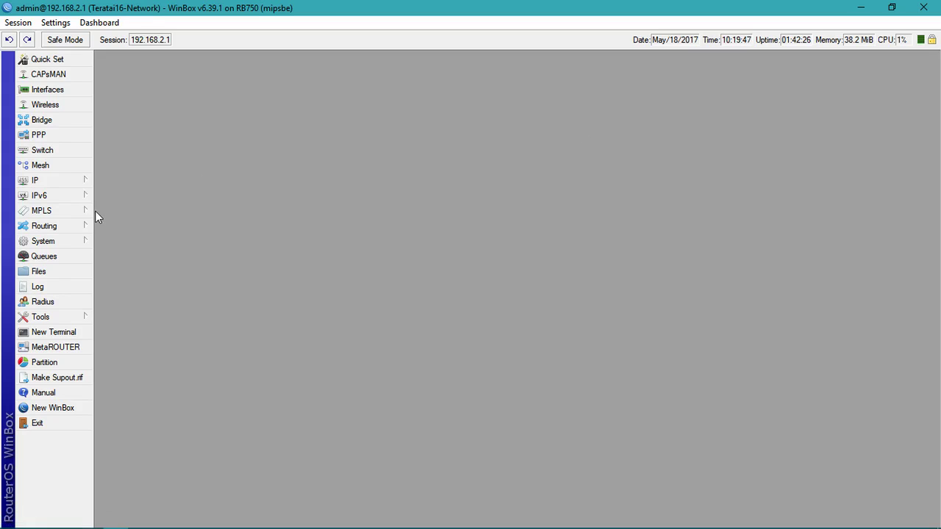
Step: Open IP > Services and select www to confirm it runs on port 81
{"action": "mouse_move", "coordinate": [74, 182]}
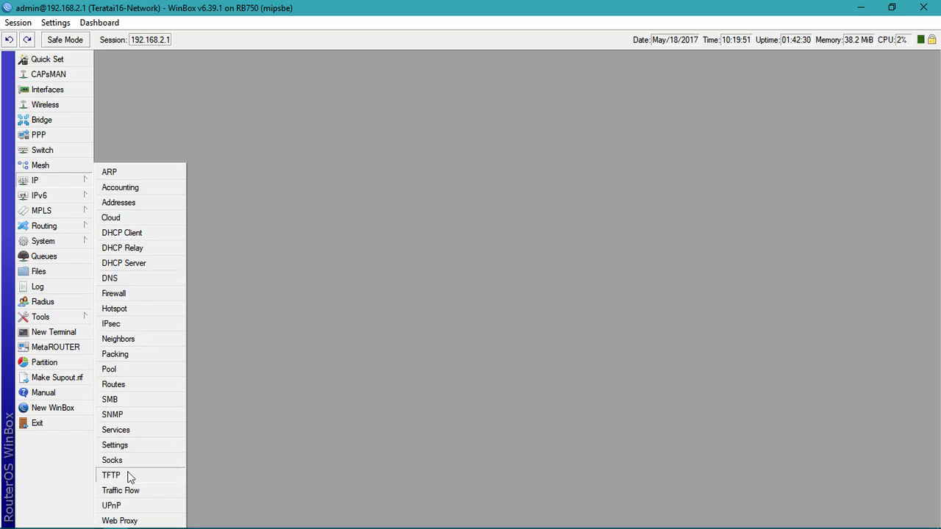
{"action": "left_click", "coordinate": [130, 430]}
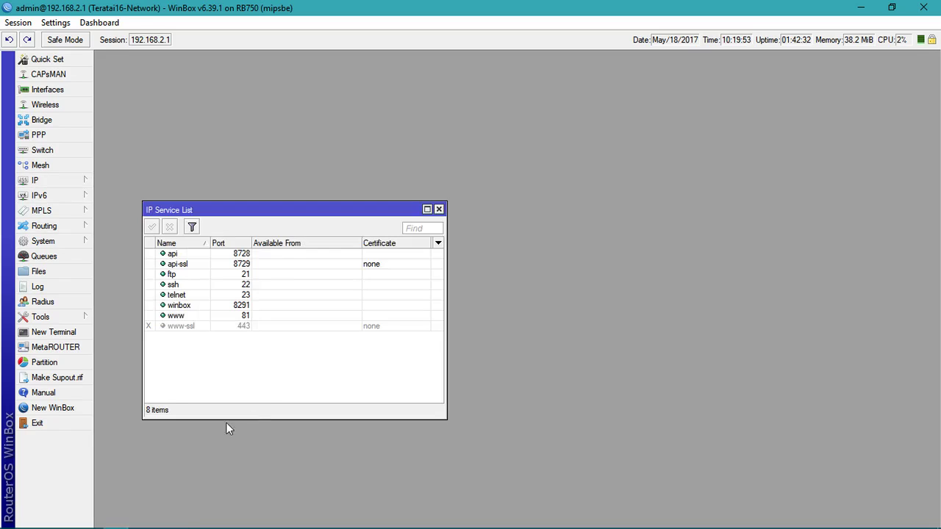
{"action": "left_click", "coordinate": [249, 327]}
{"action": "left_click", "coordinate": [251, 317]}
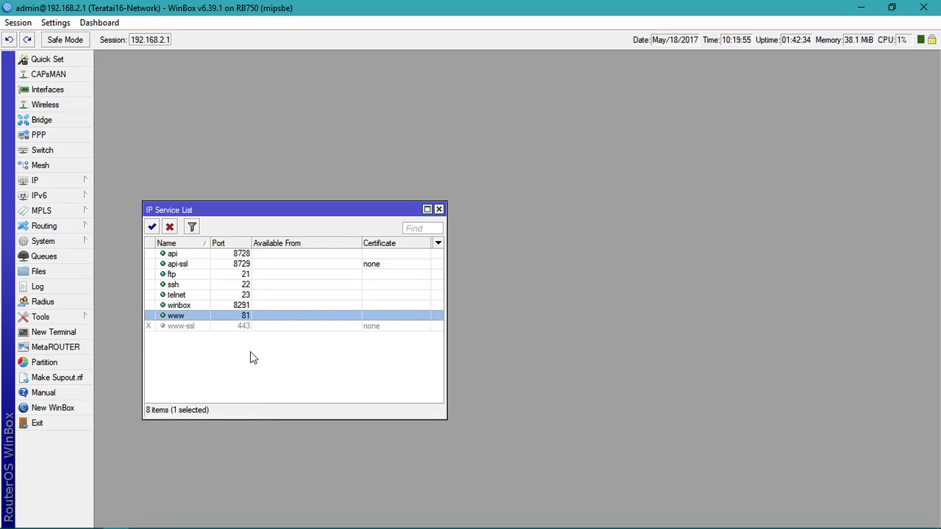
{"action": "left_click", "coordinate": [252, 357]}
{"action": "left_click", "coordinate": [256, 316]}
{"action": "left_click", "coordinate": [81, 180]}
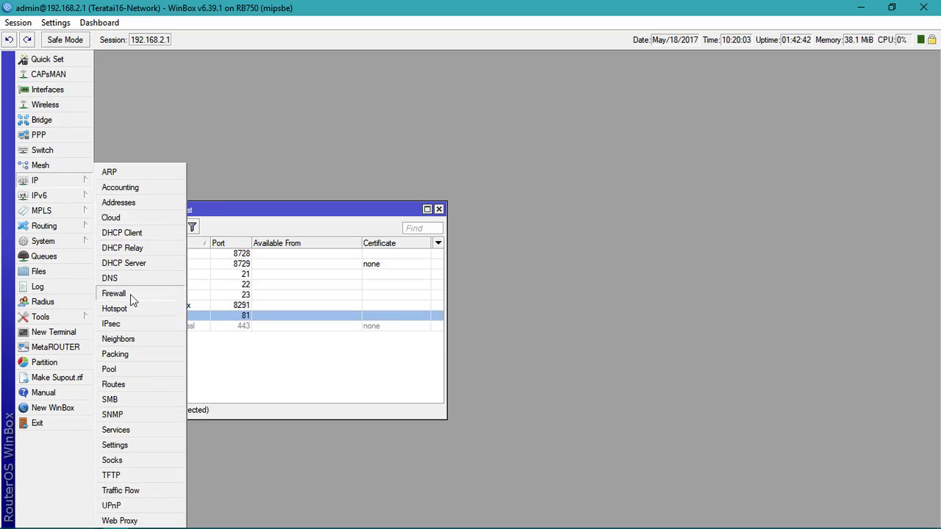
Step: Open IP > Hotspot and review the Server Profiles and hotspot-Teratai16 server
{"action": "left_click", "coordinate": [140, 309]}
{"action": "left_click", "coordinate": [282, 173]}
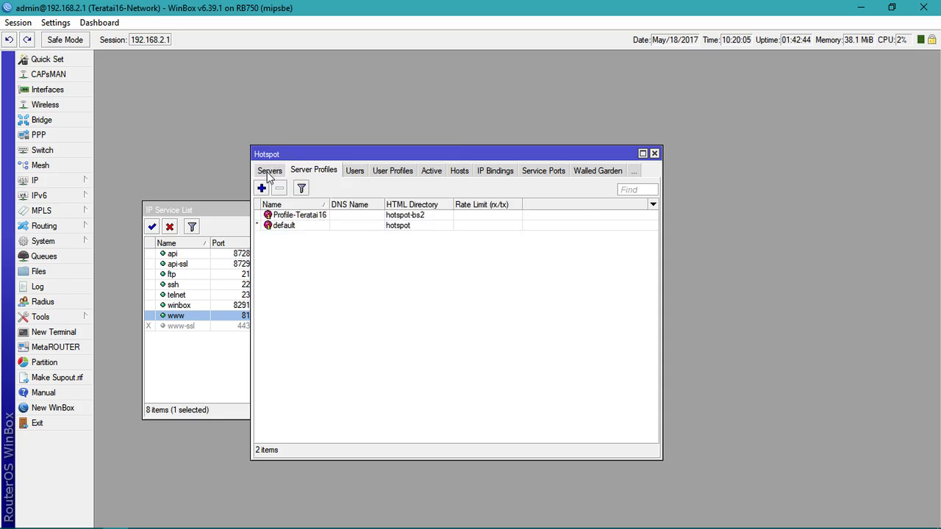
{"action": "left_click", "coordinate": [269, 172]}
{"action": "left_click_drag", "start_coordinate": [662, 264], "coordinate": [797, 258]}
{"action": "left_click_drag", "start_coordinate": [648, 155], "coordinate": [790, 79]}
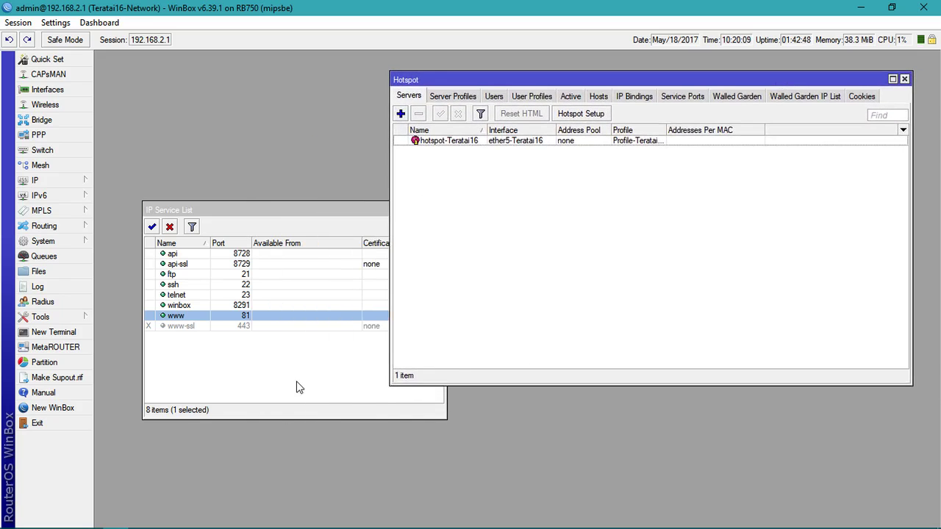
Step: Close the IP Service List and the Hotspot window
{"action": "left_click", "coordinate": [298, 386]}
{"action": "left_click", "coordinate": [439, 211]}
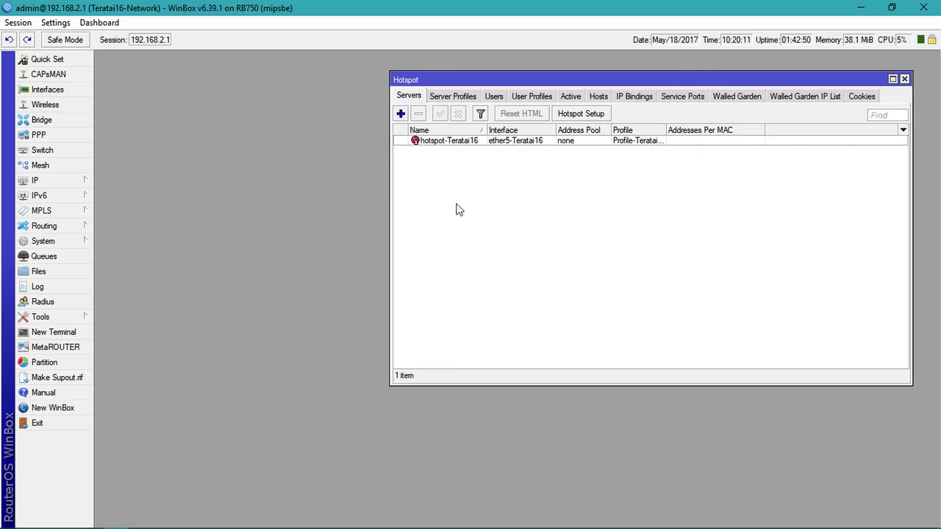
{"action": "left_click_drag", "start_coordinate": [450, 79], "coordinate": [172, 72]}
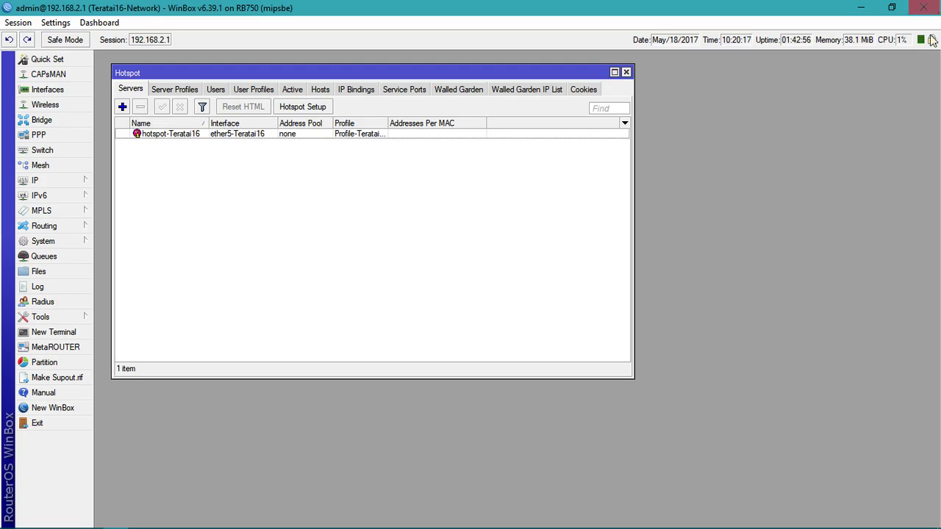
{"action": "left_click", "coordinate": [626, 73]}
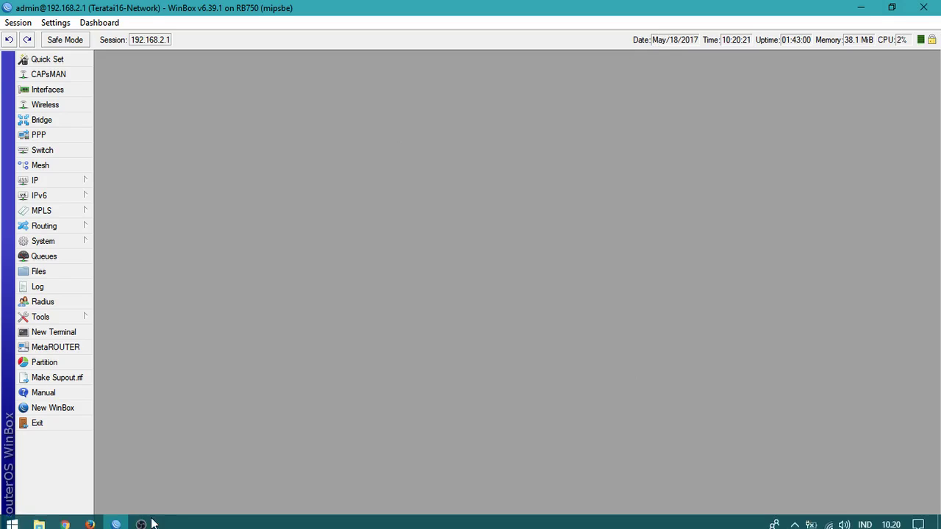
Step: Close the package download tab in Chrome and return to WinBox
{"action": "left_click", "coordinate": [65, 521]}
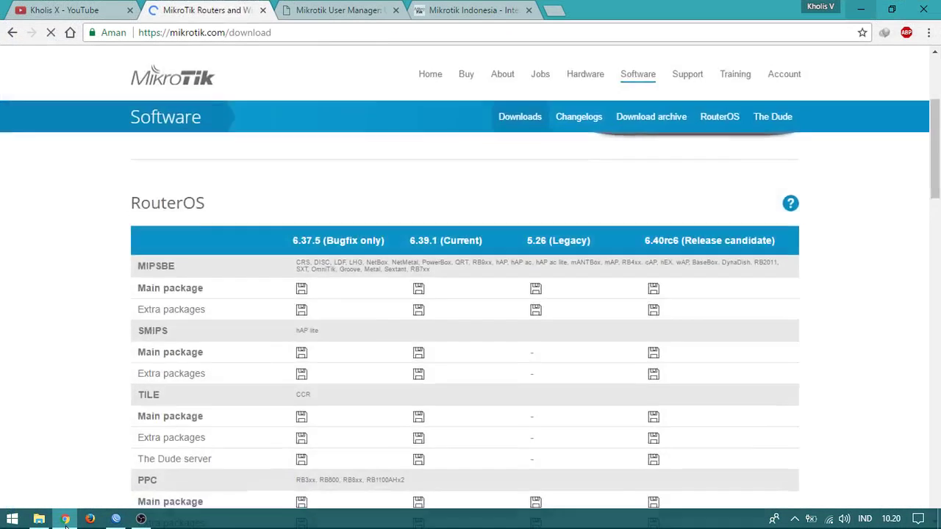
{"action": "left_click", "coordinate": [263, 11]}
{"action": "mouse_move", "coordinate": [157, 513]}
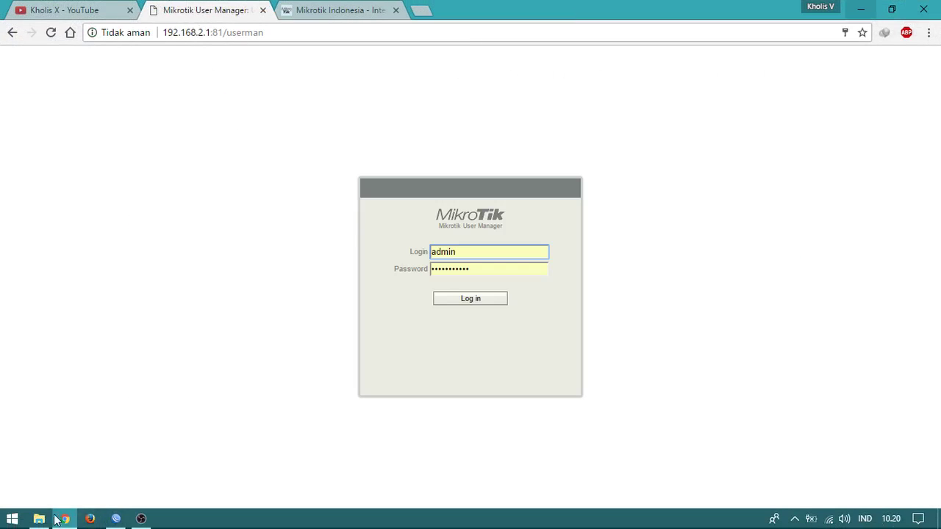
{"action": "left_click", "coordinate": [115, 520]}
Step: Open IP > Addresses, sort by interface, select 192.168.2.1/24 on ether5-Teratai16, then switch to Chrome
{"action": "left_click", "coordinate": [67, 182]}
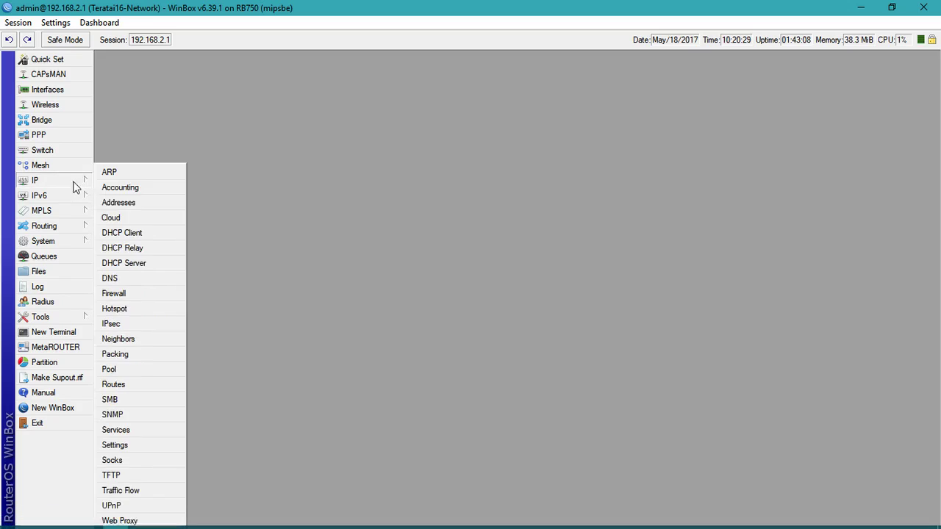
{"action": "left_click", "coordinate": [159, 202]}
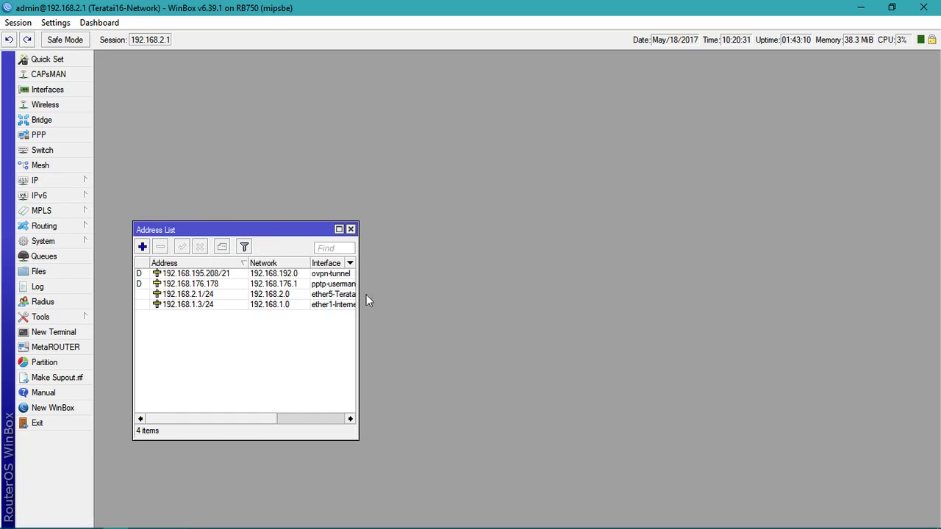
{"action": "left_click_drag", "start_coordinate": [358, 290], "coordinate": [454, 283]}
{"action": "left_click", "coordinate": [331, 263]}
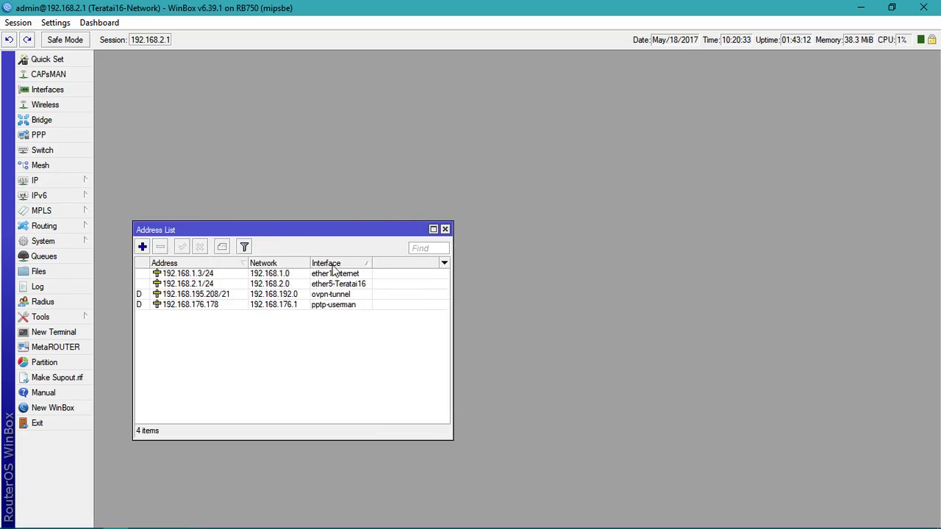
{"action": "left_click", "coordinate": [295, 285]}
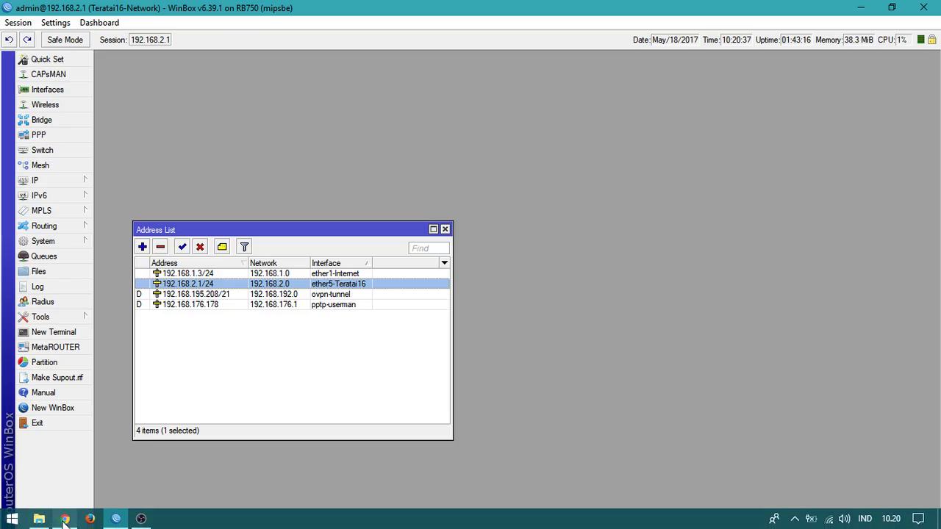
{"action": "left_click", "coordinate": [64, 523]}
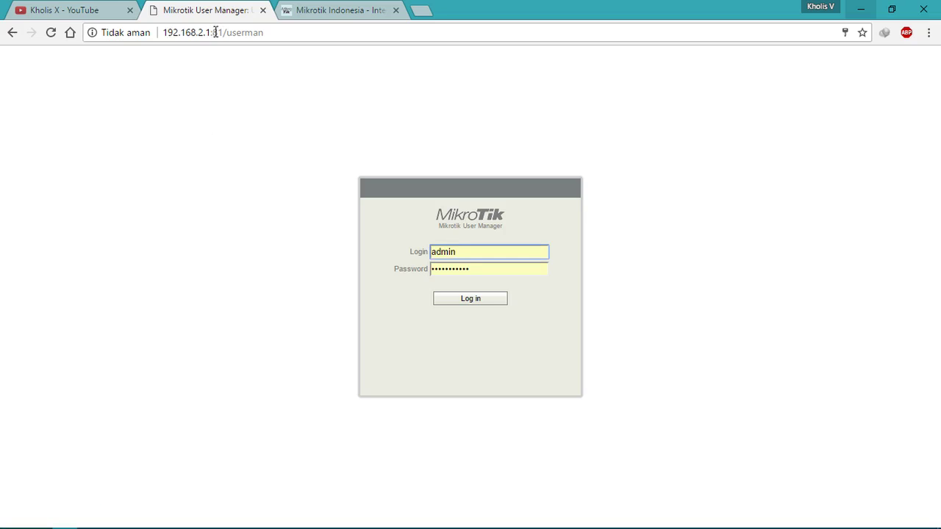
Step: Check port 81 in the 192.168.2.1:81/userman page address
{"action": "left_click", "coordinate": [209, 34]}
{"action": "left_click", "coordinate": [218, 33]}
{"action": "left_click_drag", "start_coordinate": [222, 33], "coordinate": [212, 33]}
{"action": "left_click", "coordinate": [303, 32]}
Step: Clear the login fields, enter admin as Login and submit without a password
{"action": "left_click", "coordinate": [515, 252]}
{"action": "double_click", "coordinate": [515, 252]}
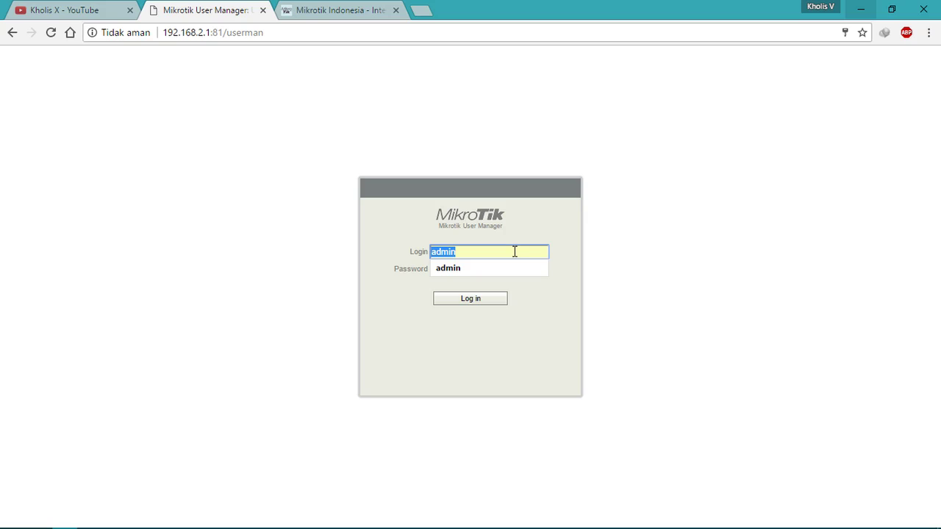
{"action": "key", "text": "BackSpace"}
{"action": "type", "text": "`"}
{"action": "key", "text": "Tab"}
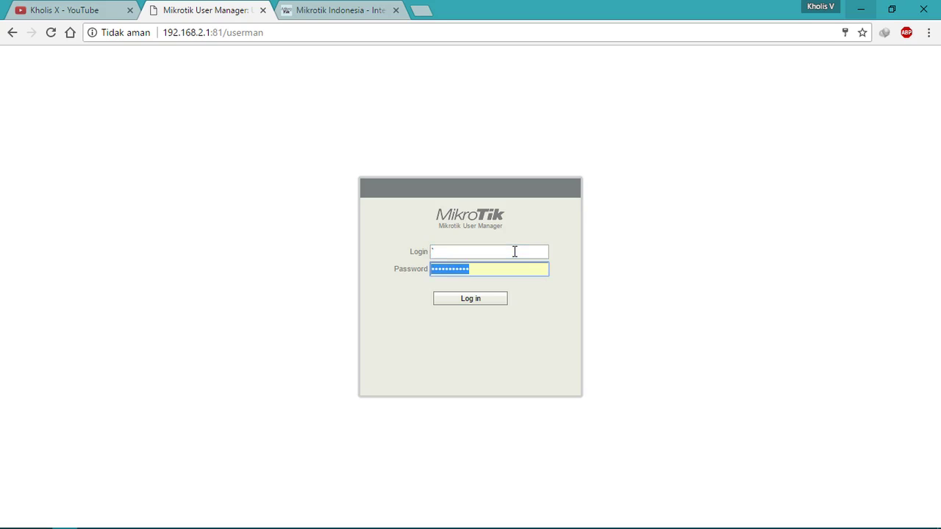
{"action": "key", "text": "BackSpace"}
{"action": "left_click", "coordinate": [514, 251]}
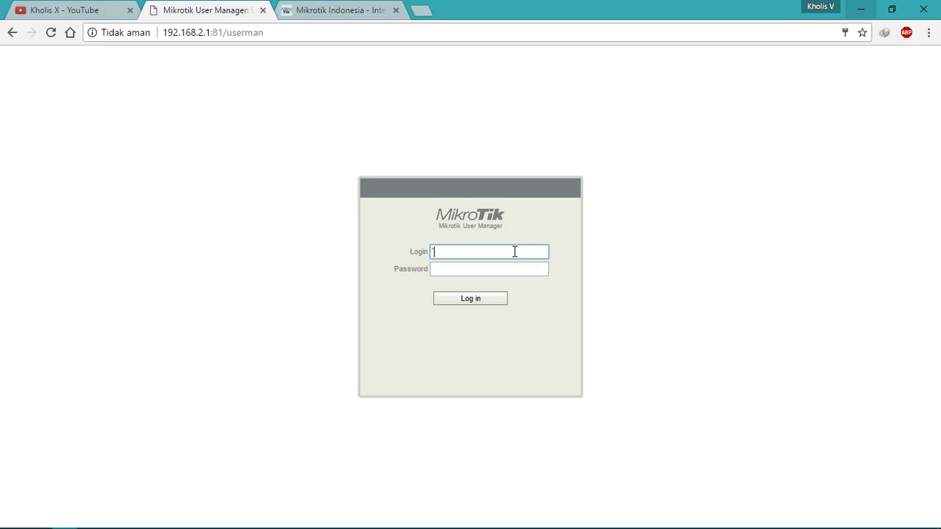
{"action": "type", "text": "admin"}
{"action": "left_click", "coordinate": [478, 302]}
Step: Enter the admin account password and submit the login again
{"action": "left_click", "coordinate": [487, 271]}
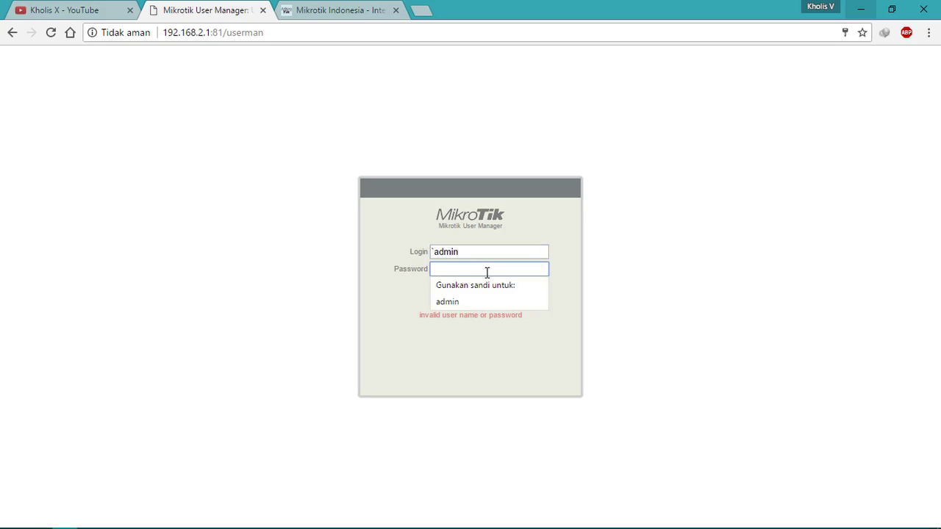
{"action": "type", "text": "••••••••••"}
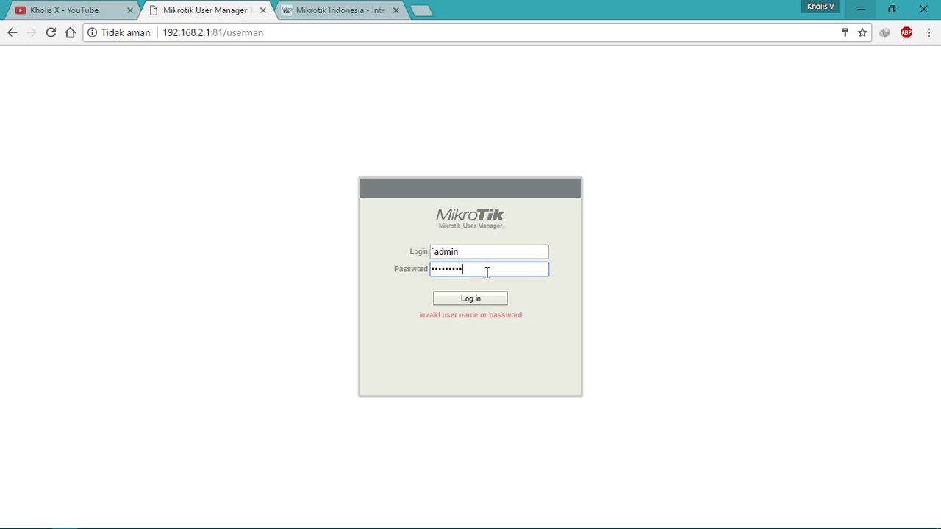
{"action": "key", "text": "Return"}
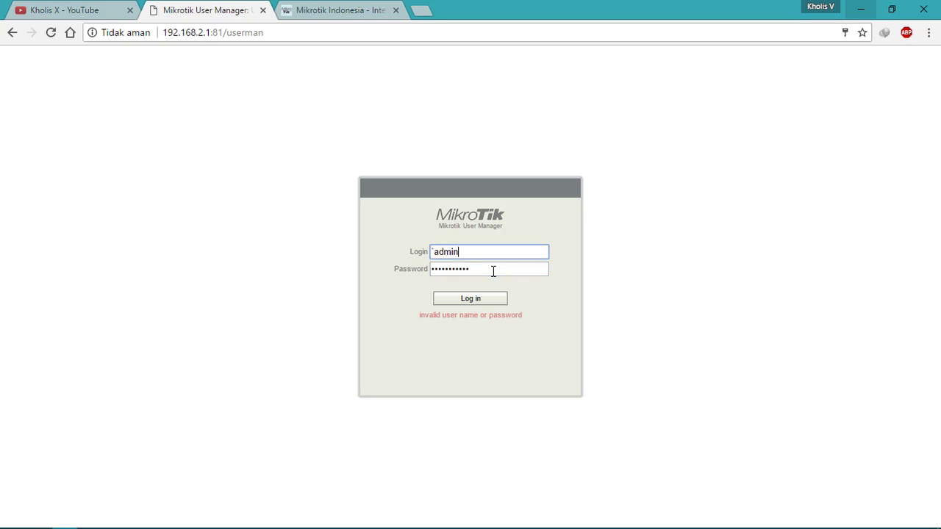
Step: Resubmit the admin login to User Manager, which is rejected again as invalid
{"action": "left_click", "coordinate": [487, 300]}
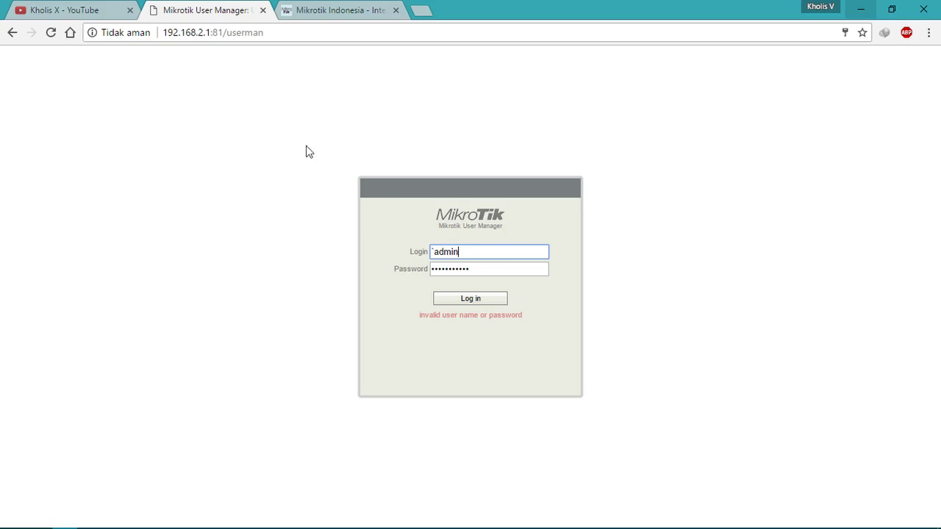
{"action": "left_click", "coordinate": [239, 32]}
{"action": "left_click", "coordinate": [280, 33]}
{"action": "key", "text": "Return"}
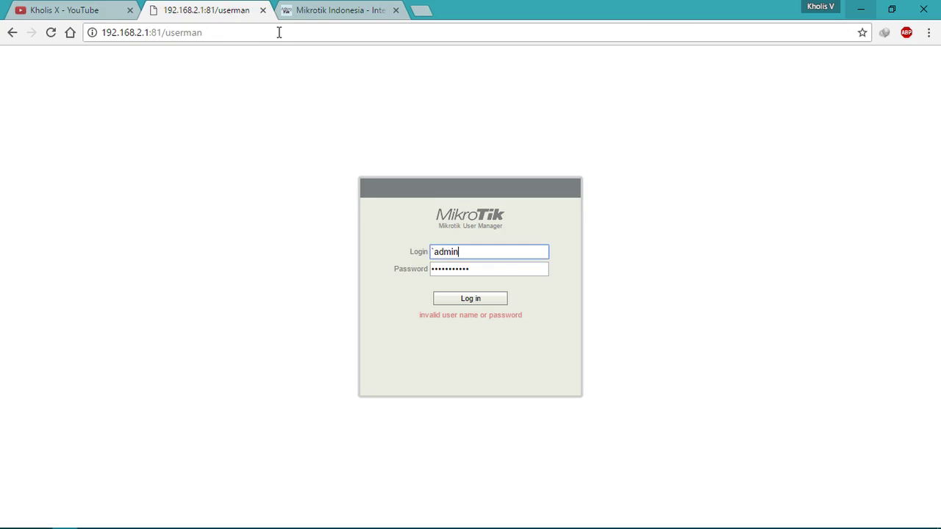
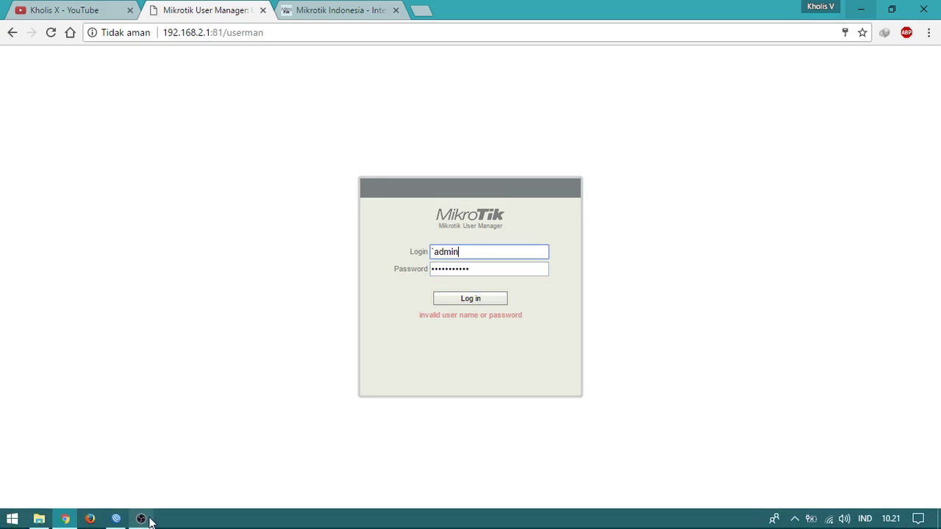
Step: Switch from the rejected User Manager login to the WinBox session on router 192.168.2.1
{"action": "left_click", "coordinate": [116, 523]}
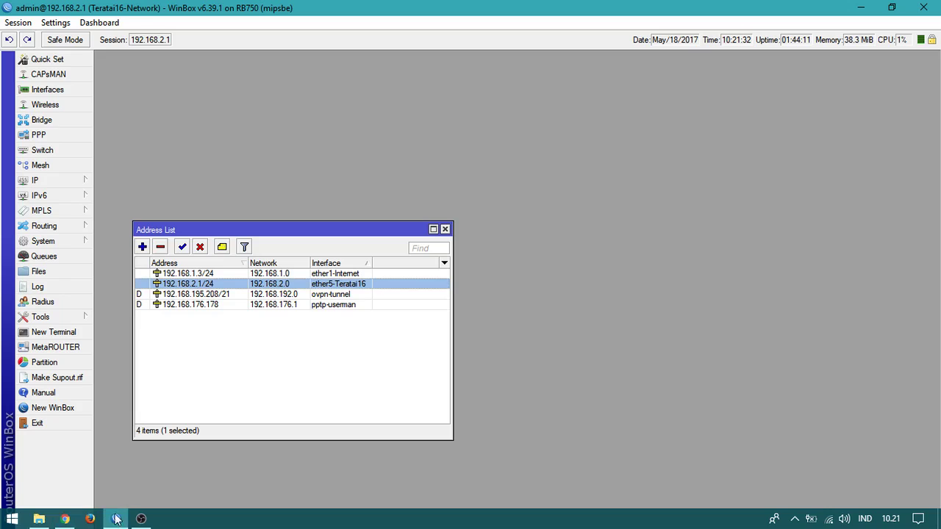
Step: Open a WinBox terminal, close the Address List, and enter /tool user-manager database
{"action": "left_click", "coordinate": [69, 332]}
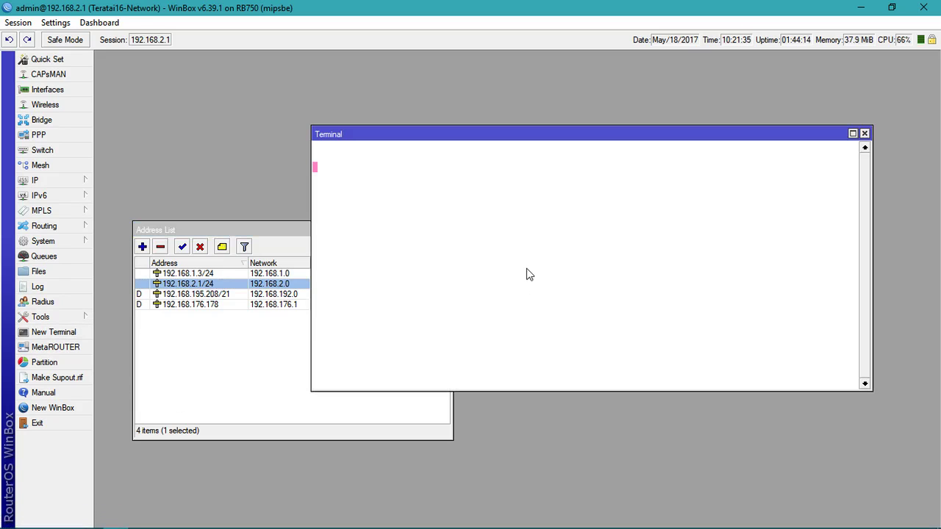
{"action": "left_click", "coordinate": [324, 371]}
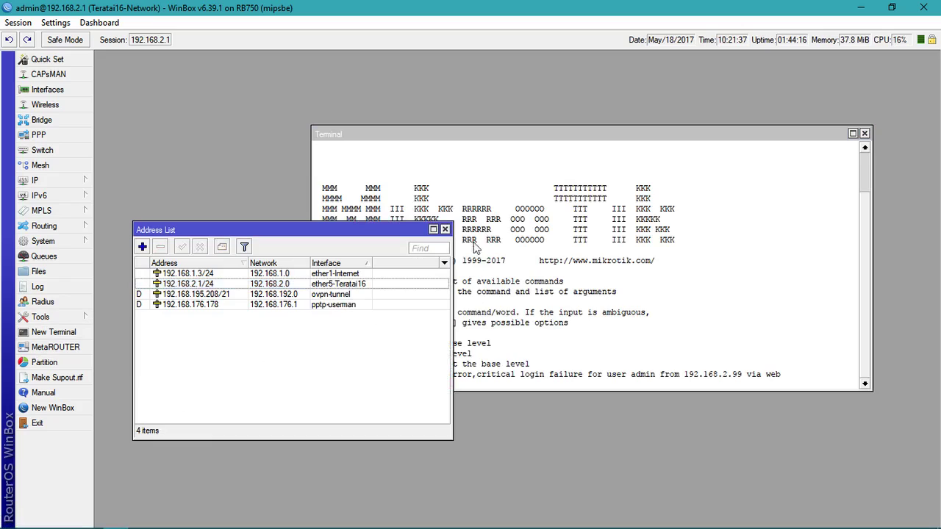
{"action": "left_click", "coordinate": [445, 230]}
{"action": "type", "text": "tool user-manager"}
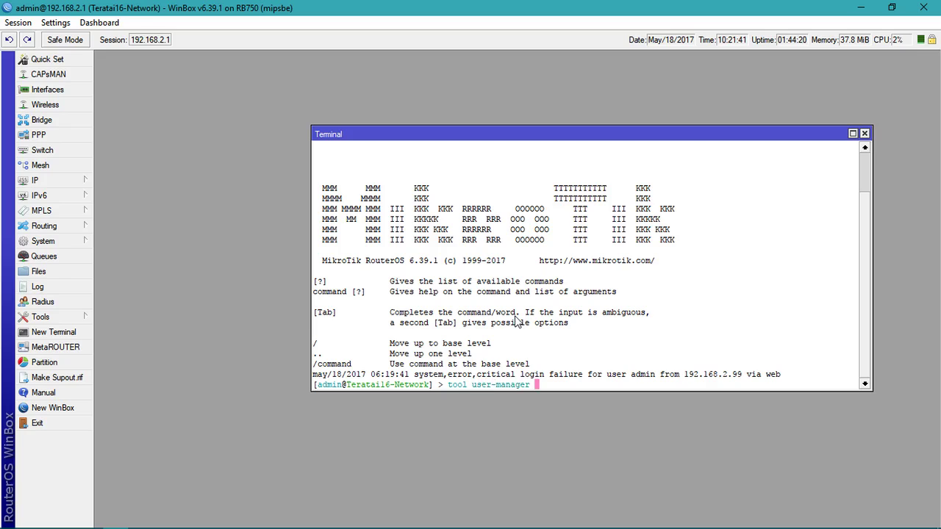
{"action": "key", "text": "Return"}
{"action": "key", "text": "Tab"}
{"action": "key", "text": "Tab"}
{"action": "type", "text": "database"}
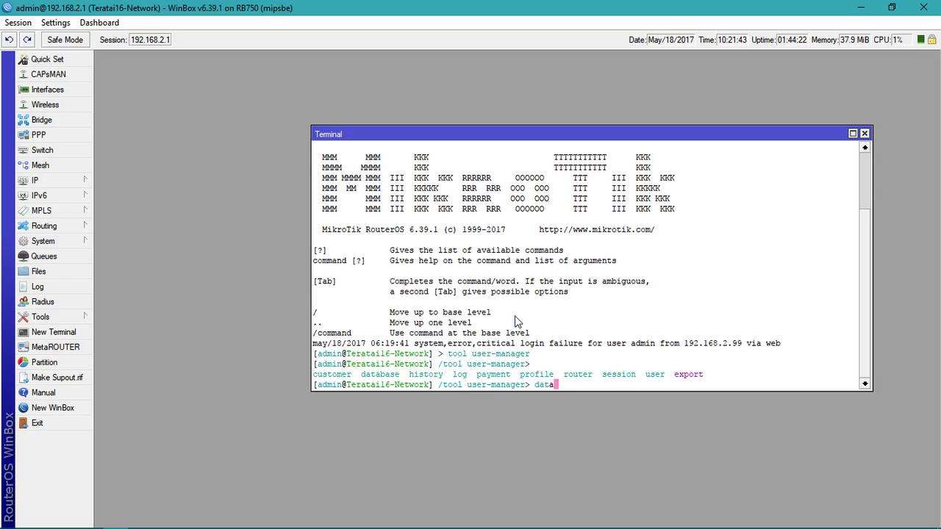
{"action": "key", "text": "Return"}
Step: Run clear-log and then clear on the User Manager database, confirming with y
{"action": "key", "text": "Tab"}
{"action": "key", "text": "Tab"}
{"action": "type", "text": "clear"}
{"action": "key", "text": "BackSpace"}
{"action": "type", "text": "-log"}
{"action": "key", "text": "Return"}
{"action": "type", "text": "y"}
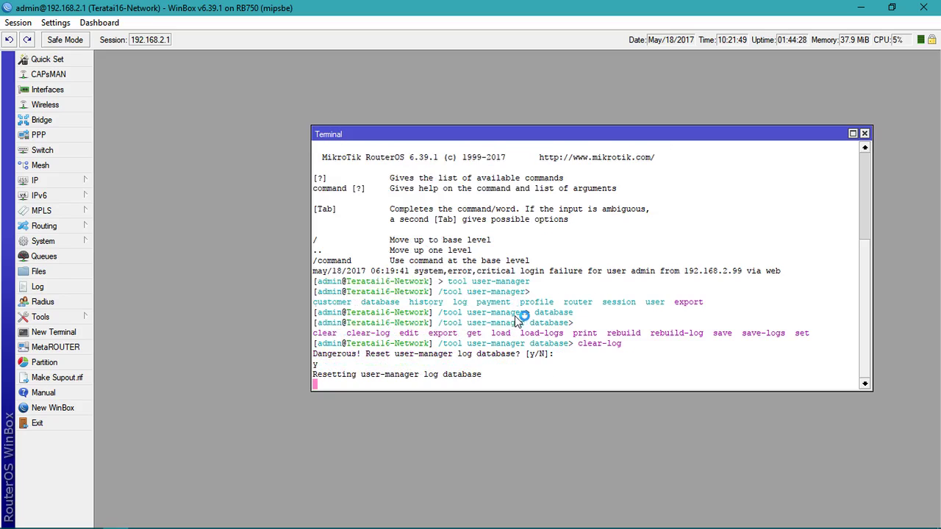
{"action": "type", "text": "clear"}
{"action": "key", "text": "Return"}
{"action": "type", "text": "y"}
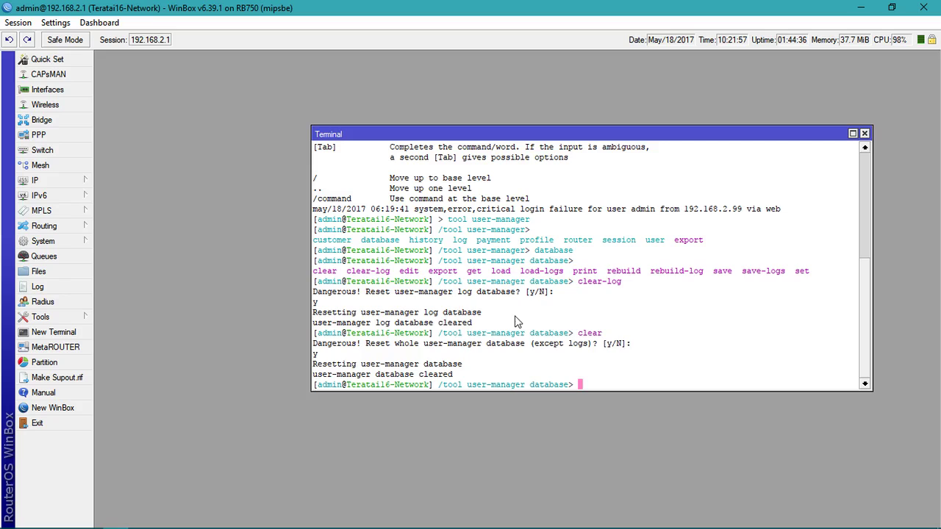
{"action": "key", "text": "Return"}
{"action": "key", "text": "Return"}
{"action": "key", "text": "Return"}
Step: Return to the root level, run console clear-history, and close the terminal
{"action": "type", "text": "/"}
{"action": "key", "text": "Return"}
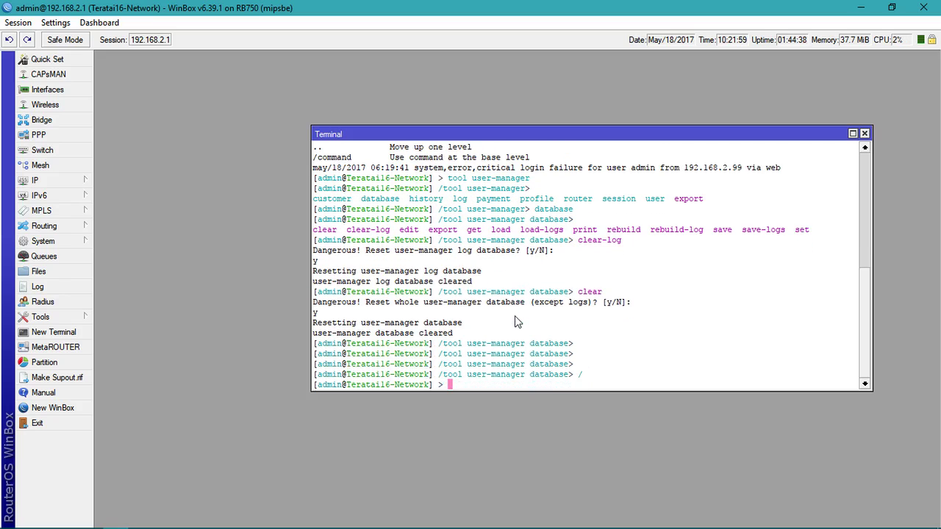
{"action": "type", "text": "console clear-history"}
{"action": "key", "text": "Return"}
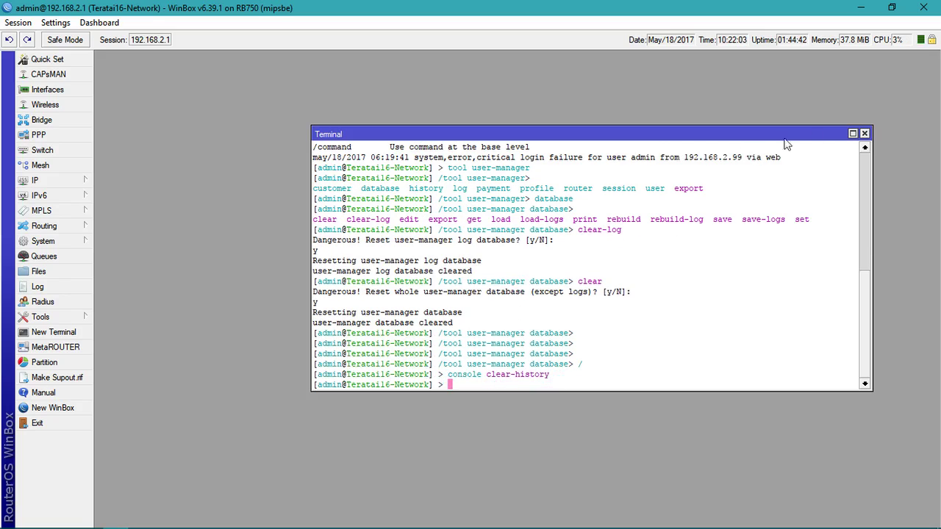
{"action": "left_click", "coordinate": [865, 133]}
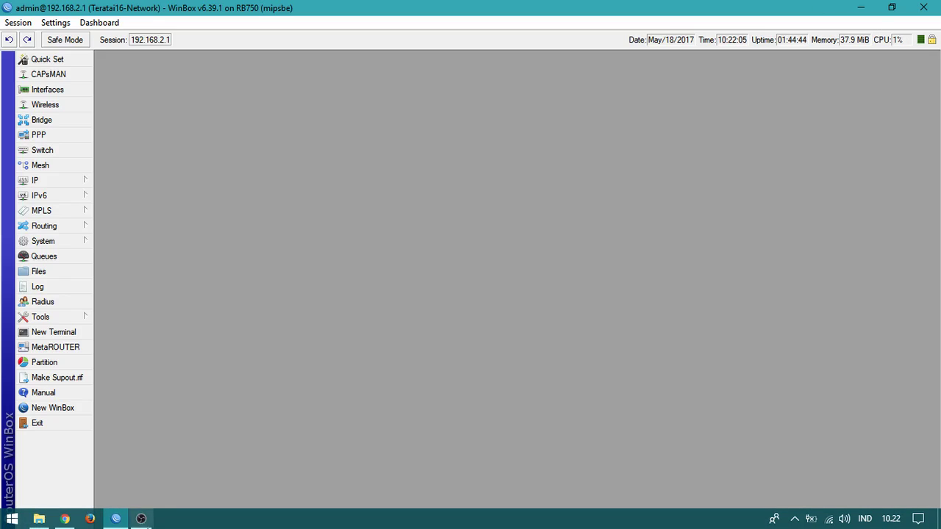
Step: Bring up the User Manager login page in Chrome, delete the saved password, and reload it
{"action": "left_click", "coordinate": [65, 519]}
{"action": "left_click", "coordinate": [473, 253]}
{"action": "left_click", "coordinate": [50, 33]}
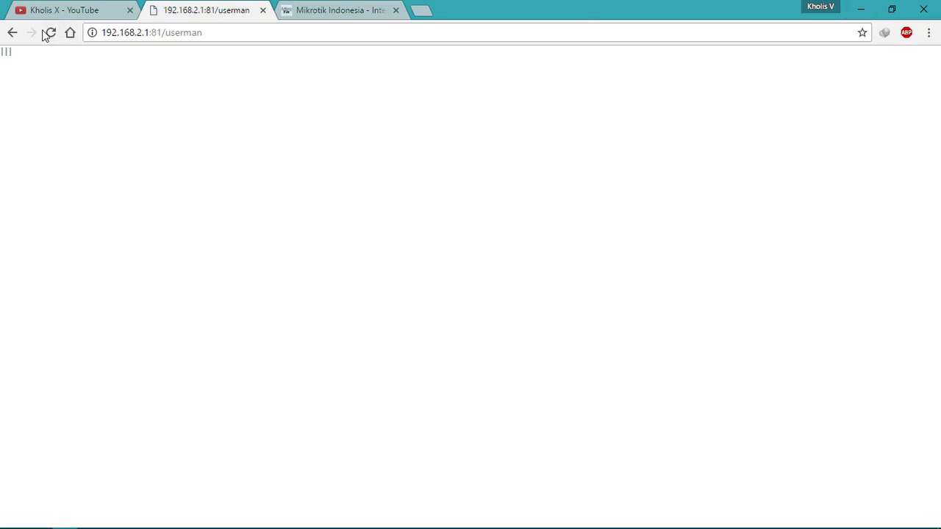
{"action": "left_click", "coordinate": [503, 266]}
{"action": "key", "text": "ctrl+a"}
{"action": "key", "text": "BackSpace"}
{"action": "left_click", "coordinate": [573, 237]}
{"action": "left_click", "coordinate": [489, 303]}
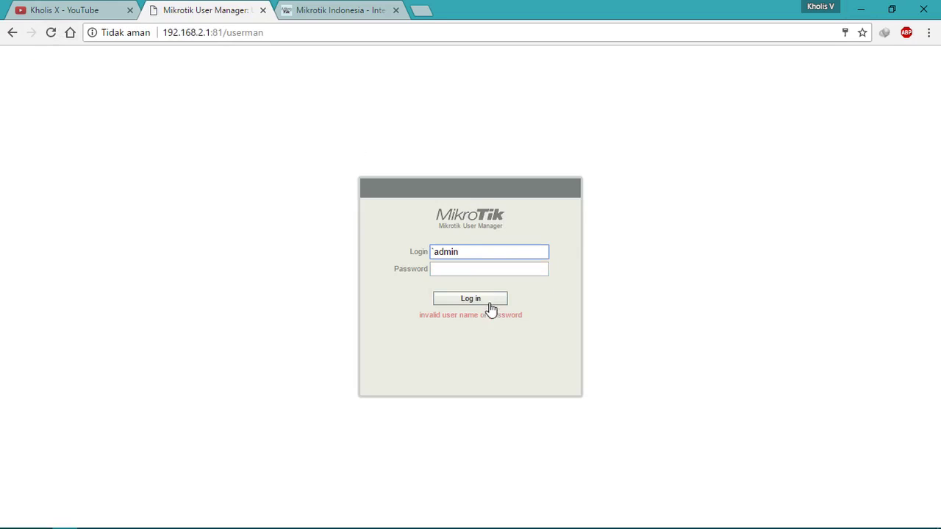
{"action": "left_click", "coordinate": [481, 268]}
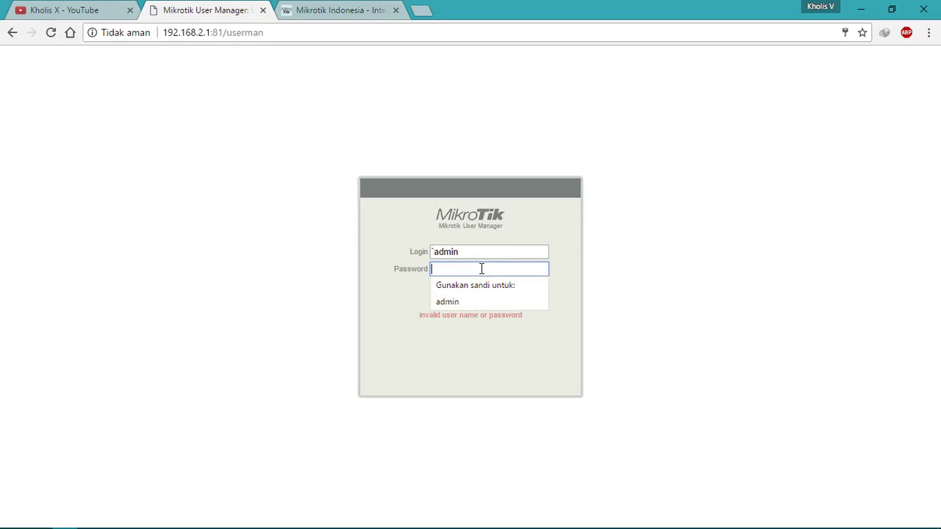
{"action": "left_click", "coordinate": [490, 248]}
{"action": "left_click", "coordinate": [316, 33]}
{"action": "key", "text": "Return"}
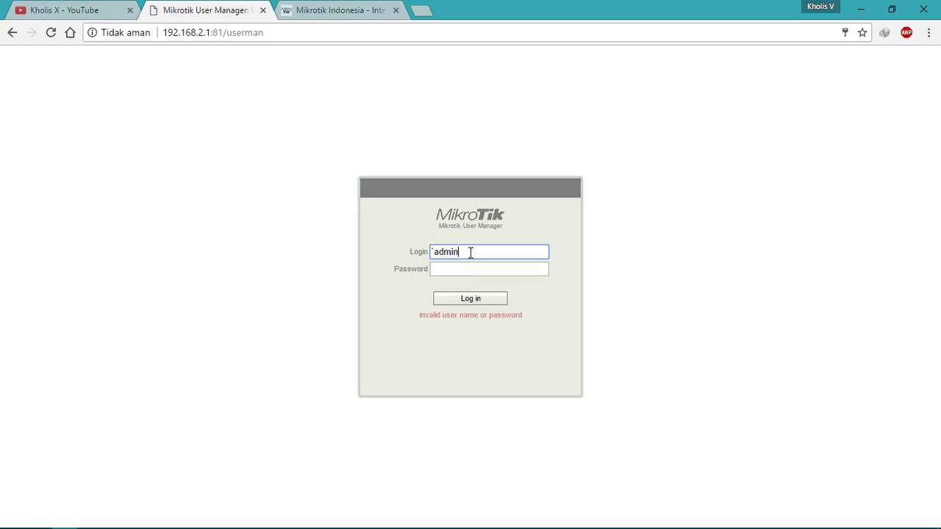
Step: Replace the login name with admin and submit the login form
{"action": "double_click", "coordinate": [471, 251]}
{"action": "type", "text": "admin"}
{"action": "key", "text": "Tab"}
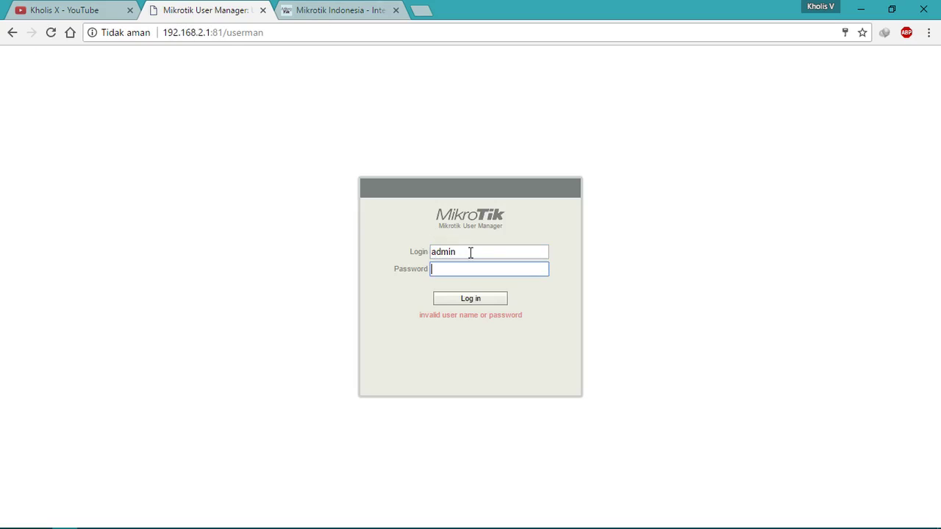
{"action": "key", "text": "Return"}
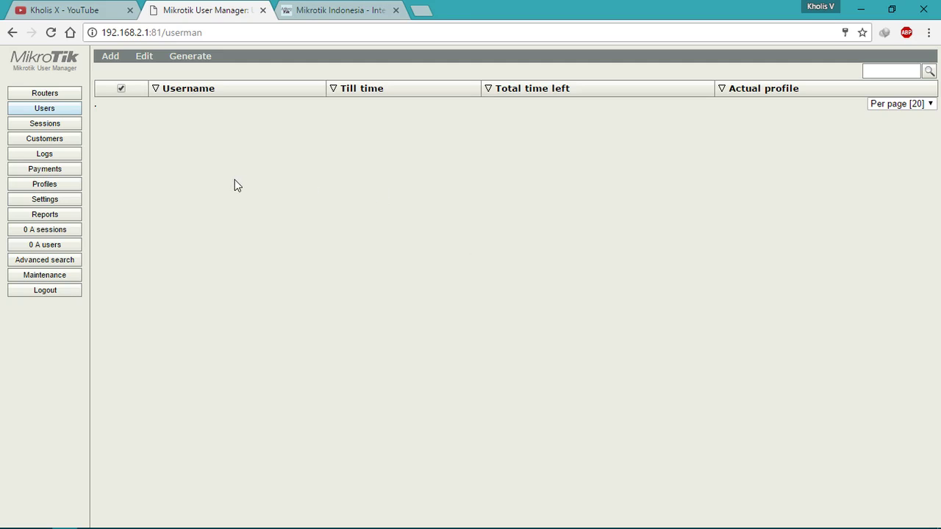
Step: Check that the Routers, Sessions, Users and Profiles pages are empty, ending on Routers
{"action": "left_click", "coordinate": [74, 95]}
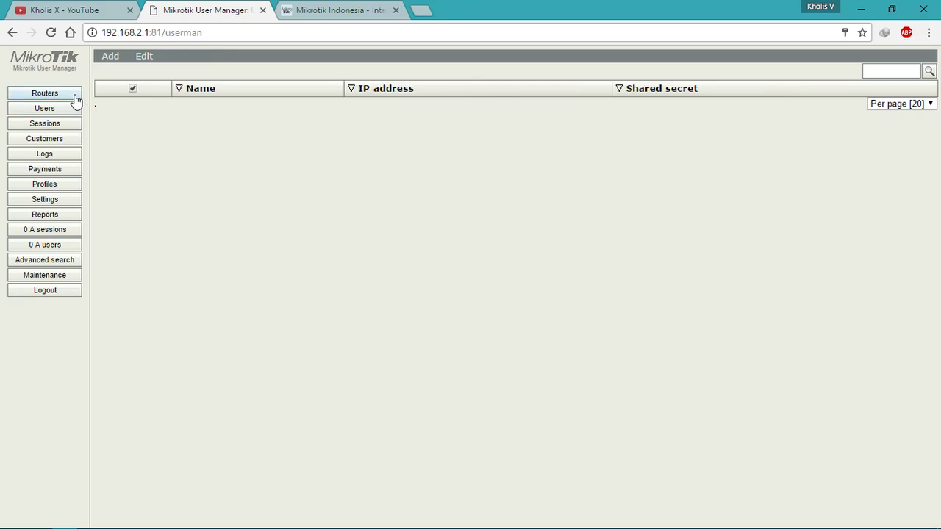
{"action": "left_click", "coordinate": [53, 123]}
{"action": "left_click", "coordinate": [57, 110]}
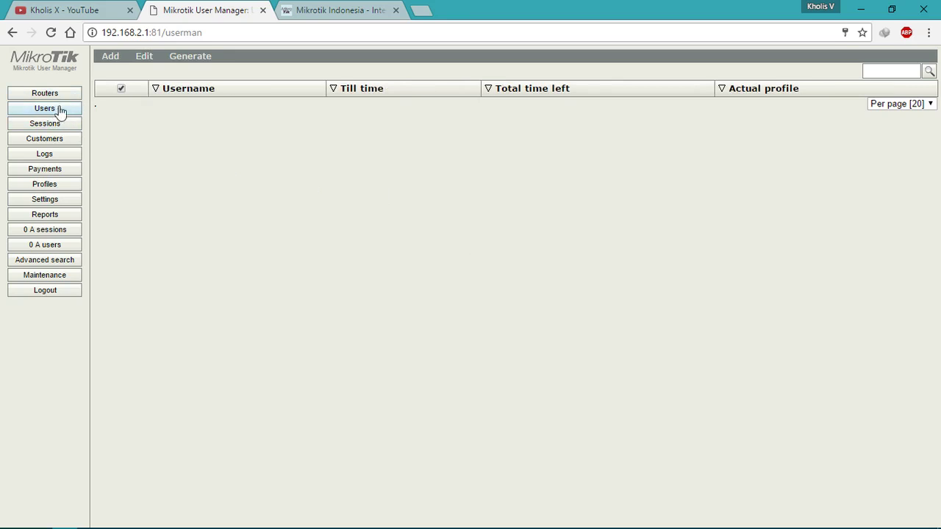
{"action": "left_click", "coordinate": [65, 99]}
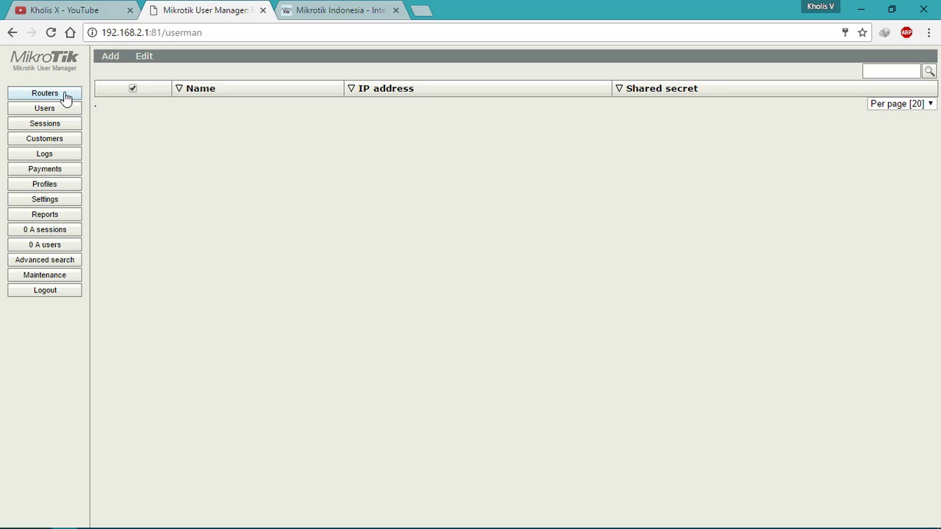
{"action": "left_click", "coordinate": [59, 110]}
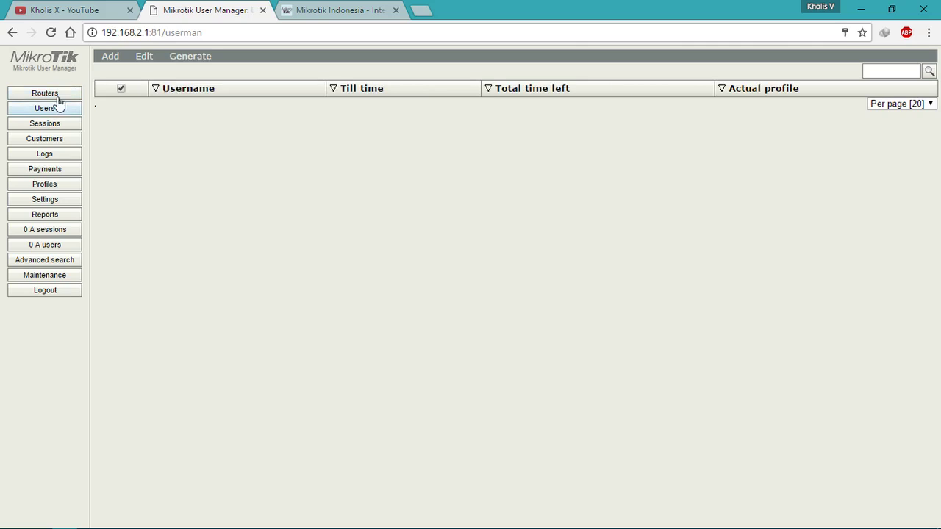
{"action": "left_click", "coordinate": [58, 94]}
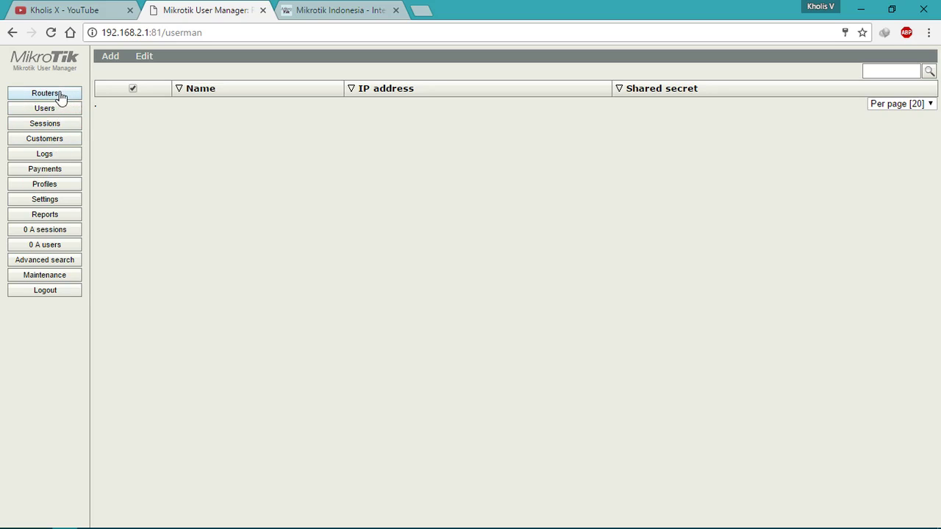
{"action": "left_click", "coordinate": [73, 109]}
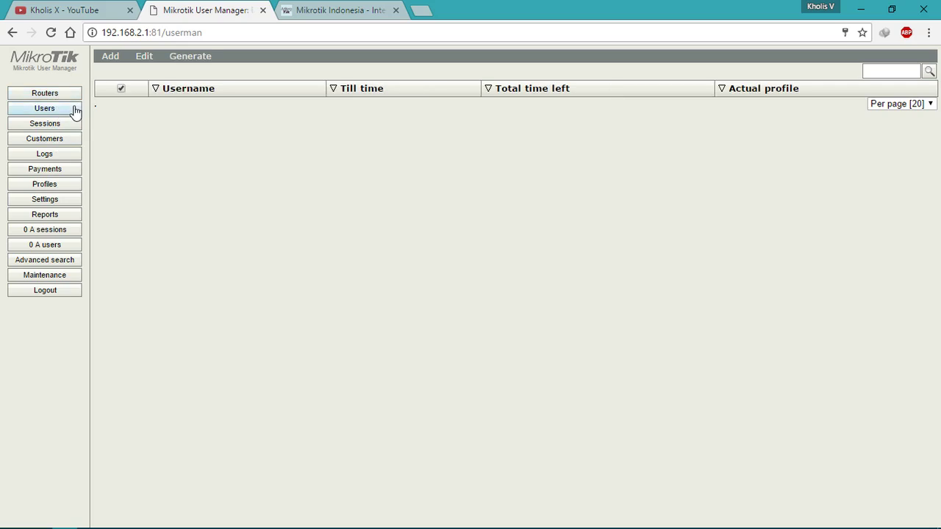
{"action": "left_click", "coordinate": [61, 186]}
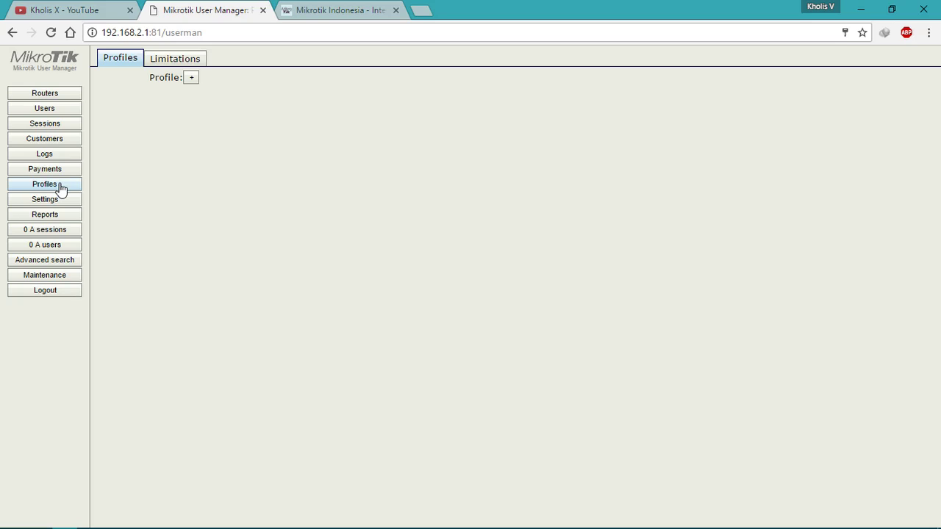
{"action": "left_click", "coordinate": [70, 96]}
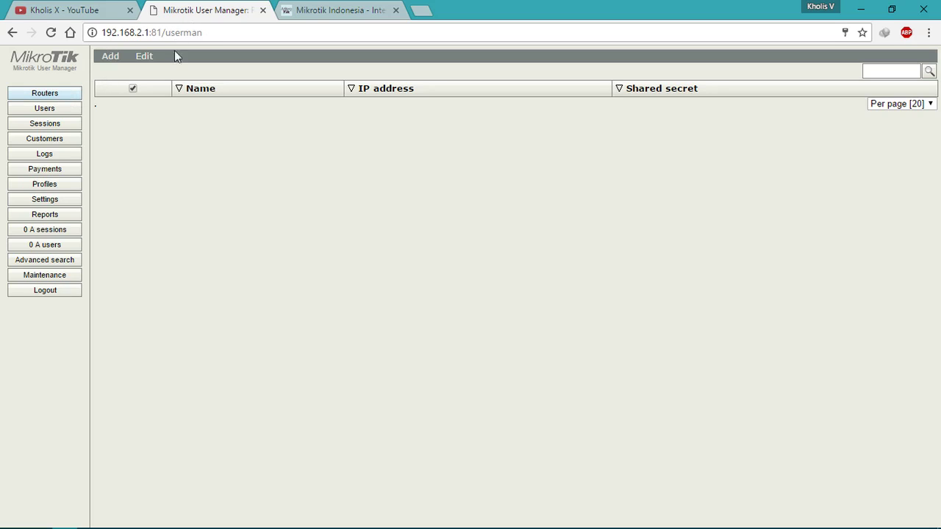
Step: Fill in a new router: name RB750, IP 127.0.0.1, shared secret 164, time zone +07:00
{"action": "left_click", "coordinate": [110, 59]}
{"action": "left_click", "coordinate": [117, 73]}
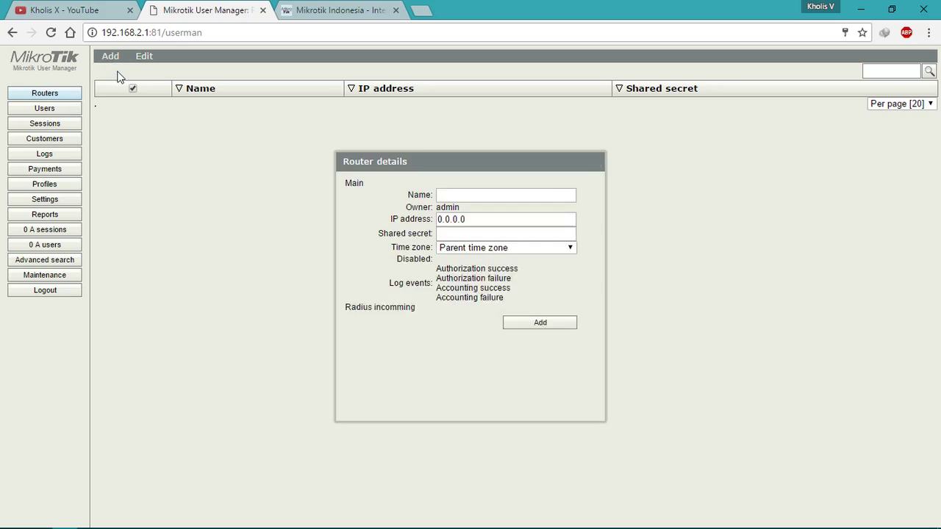
{"action": "left_click", "coordinate": [528, 194]}
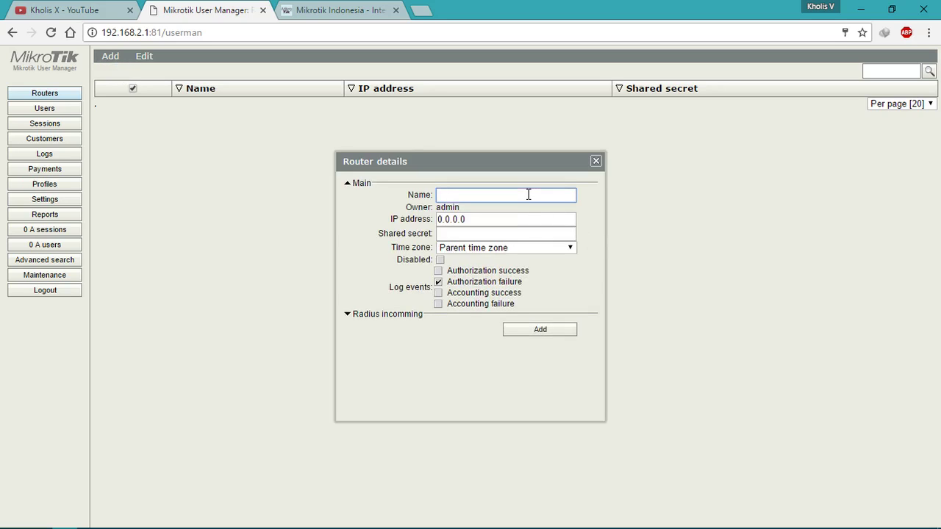
{"action": "type", "text": "RB750"}
{"action": "double_click", "coordinate": [507, 219]}
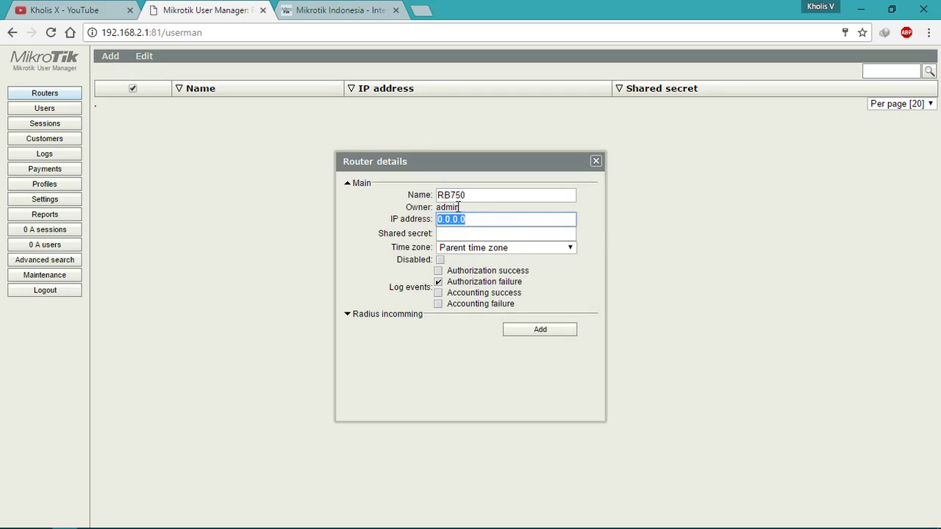
{"action": "type", "text": "12"}
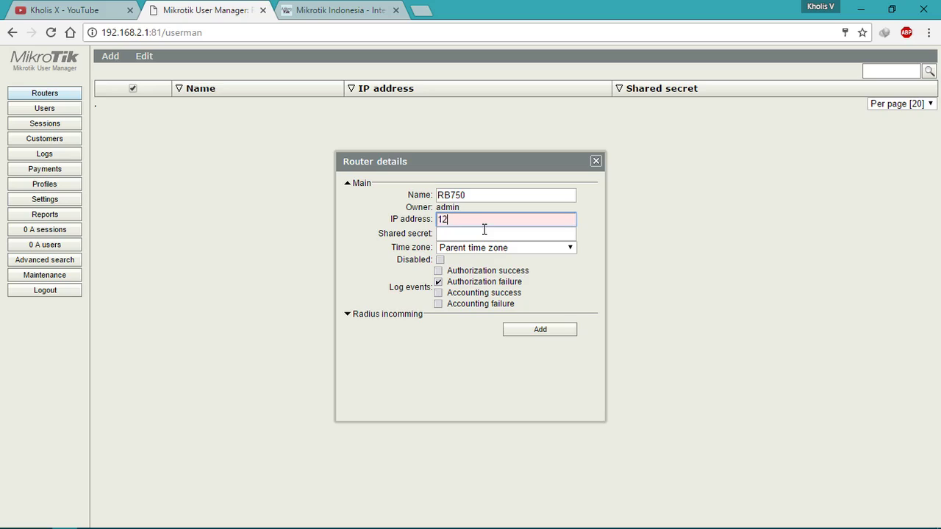
{"action": "type", "text": "7.0.0.1"}
{"action": "key", "text": "Tab"}
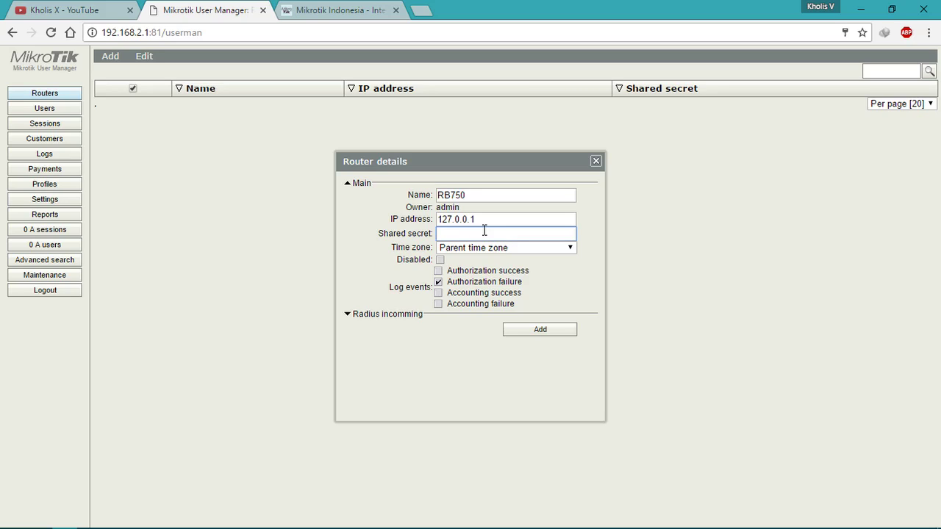
{"action": "type", "text": "164"}
{"action": "left_click", "coordinate": [497, 248]}
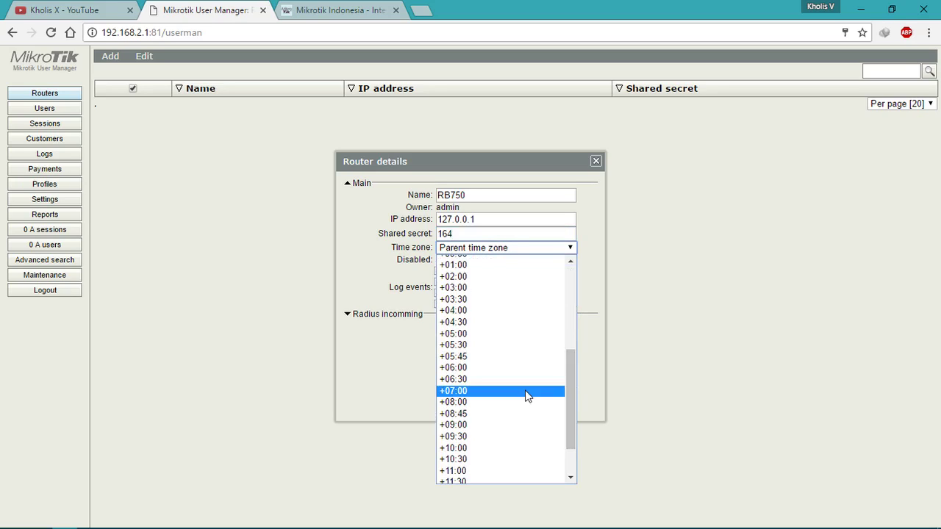
{"action": "left_click", "coordinate": [527, 391]}
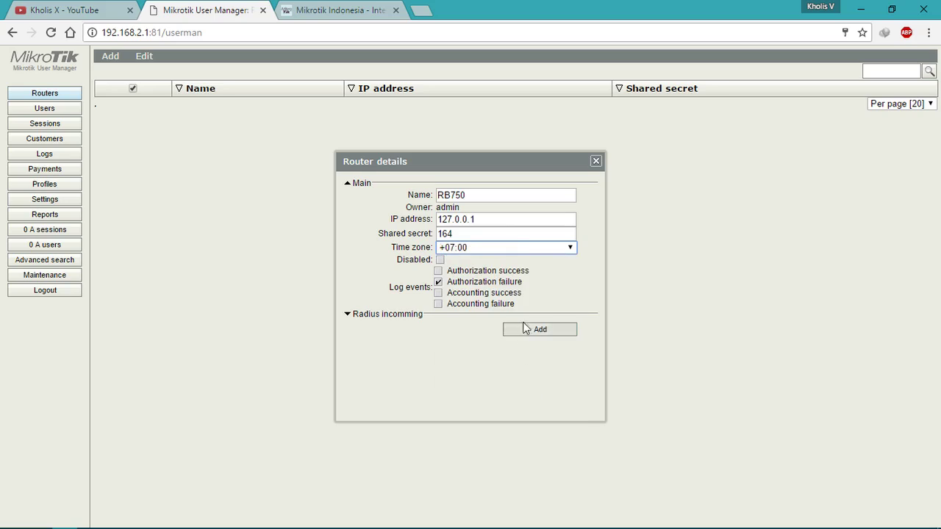
Step: Review the settings, add RB750, recheck its details, and return to WinBox
{"action": "left_click", "coordinate": [383, 317]}
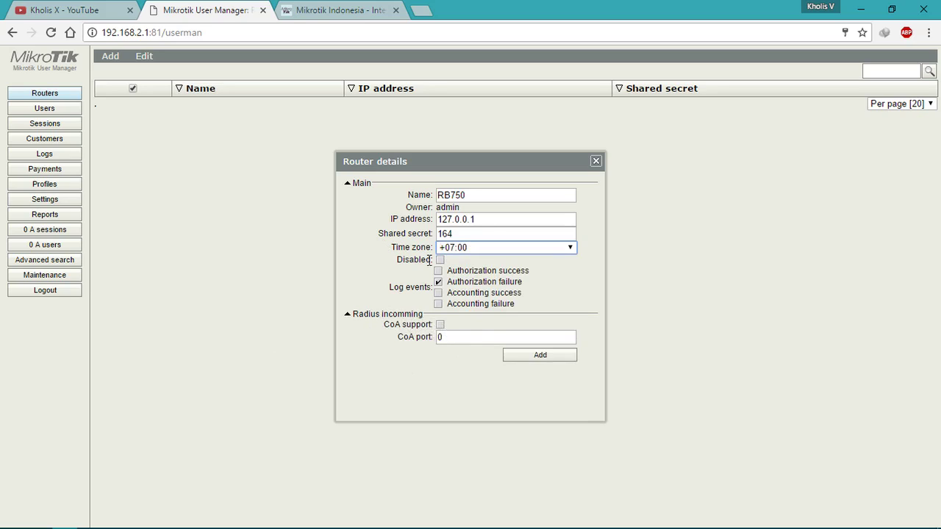
{"action": "left_click", "coordinate": [496, 219]}
{"action": "left_click", "coordinate": [502, 233]}
{"action": "left_click", "coordinate": [544, 356]}
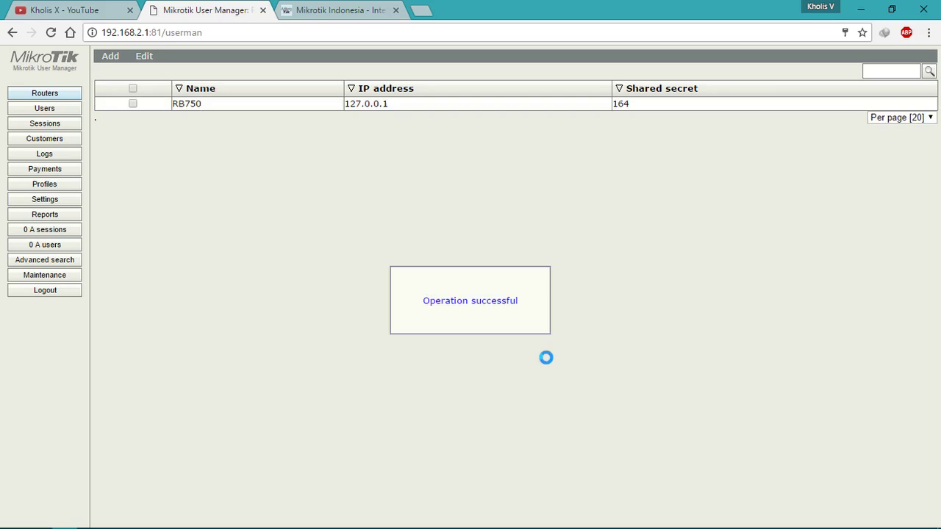
{"action": "left_click", "coordinate": [195, 111]}
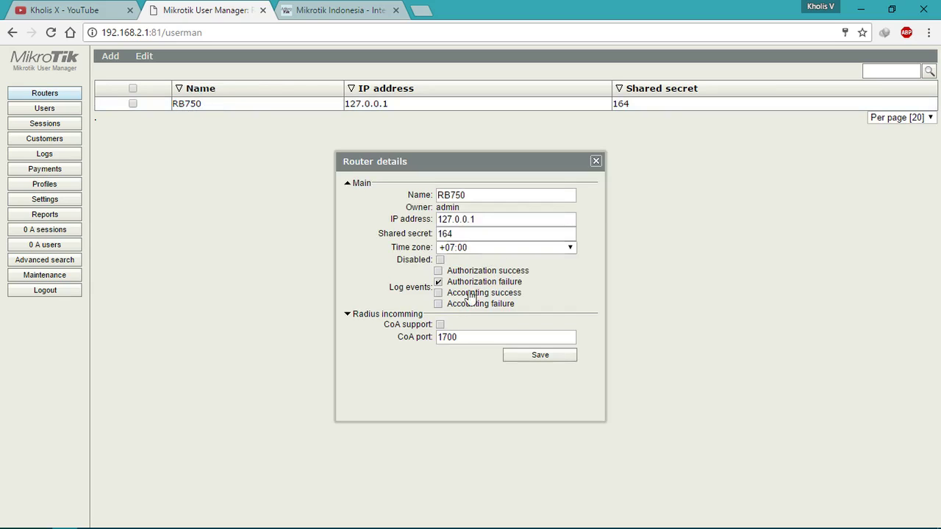
{"action": "left_click", "coordinate": [597, 161]}
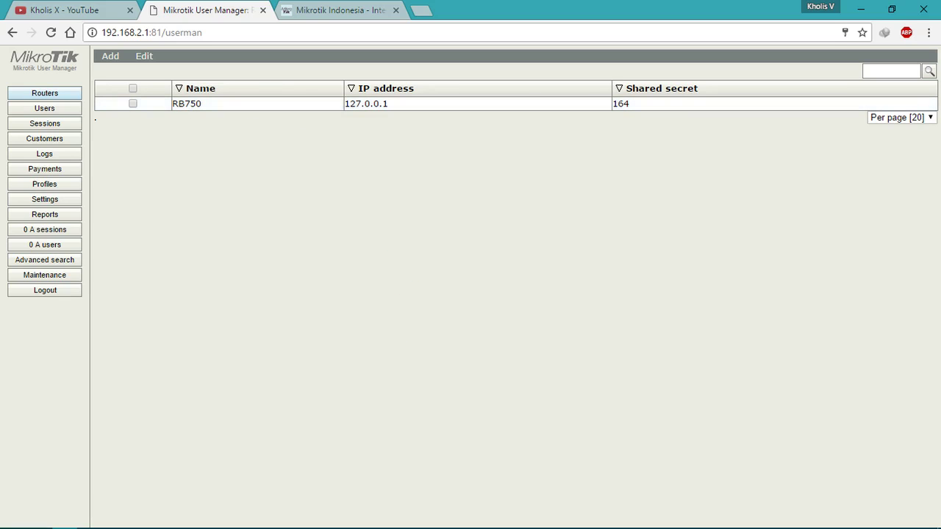
{"action": "mouse_move", "coordinate": [152, 524]}
{"action": "left_click", "coordinate": [115, 520]}
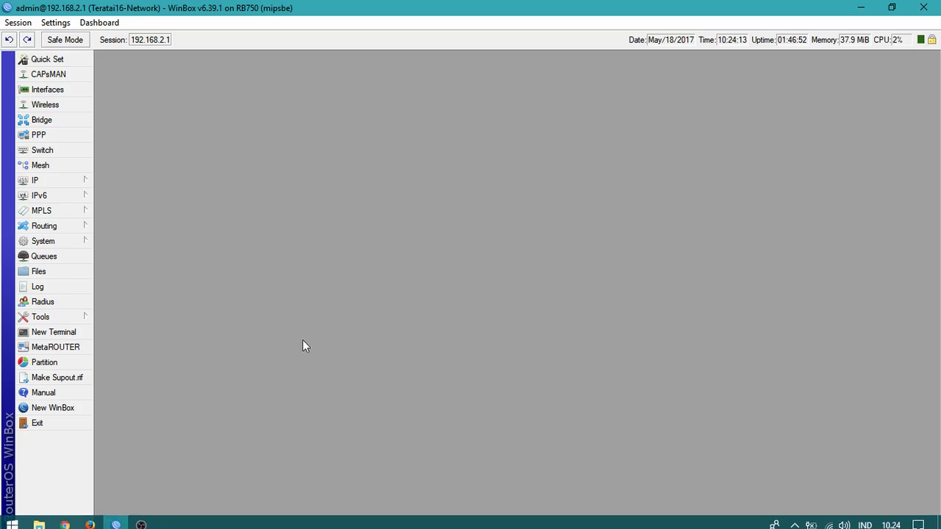
Step: Disable the hotspot RADIUS entry for 192.168.176.1 commented 'Userman dari tunnel.my.id'
{"action": "left_click", "coordinate": [67, 307]}
{"action": "left_click_drag", "start_coordinate": [417, 269], "coordinate": [401, 123]}
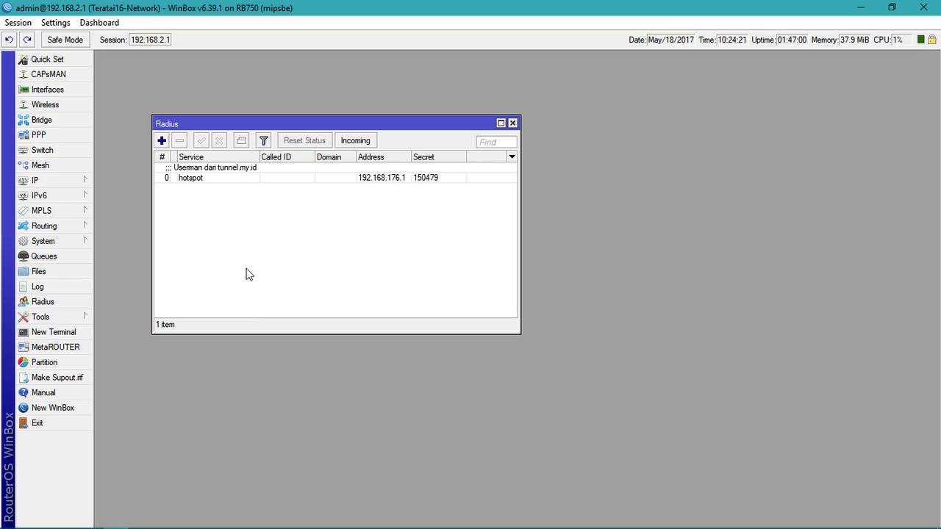
{"action": "left_click", "coordinate": [181, 178]}
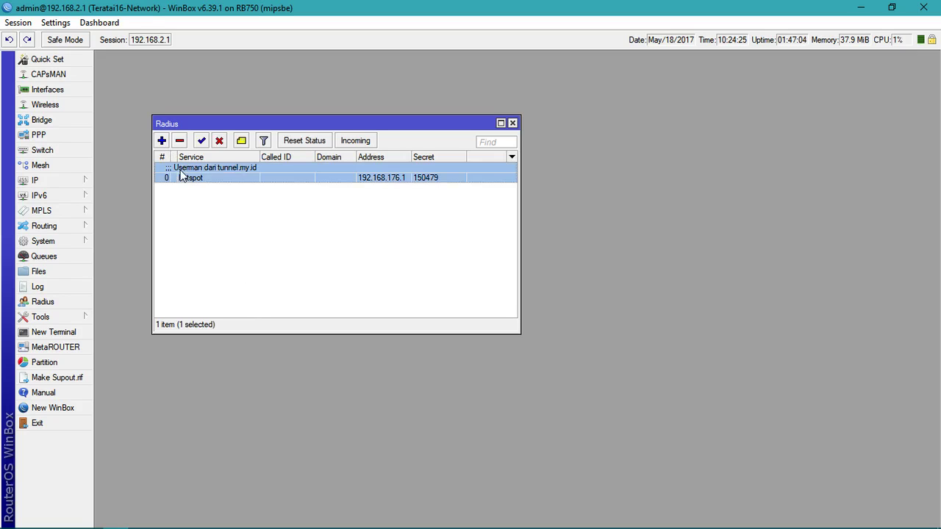
{"action": "left_click", "coordinate": [219, 142]}
{"action": "left_click", "coordinate": [217, 225]}
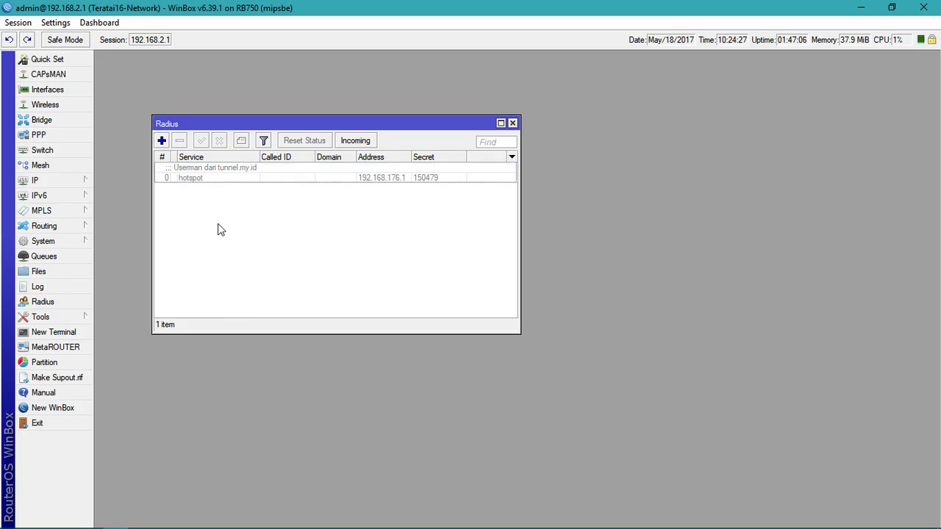
{"action": "left_click", "coordinate": [199, 178]}
{"action": "left_click", "coordinate": [216, 192]}
{"action": "left_click", "coordinate": [208, 178]}
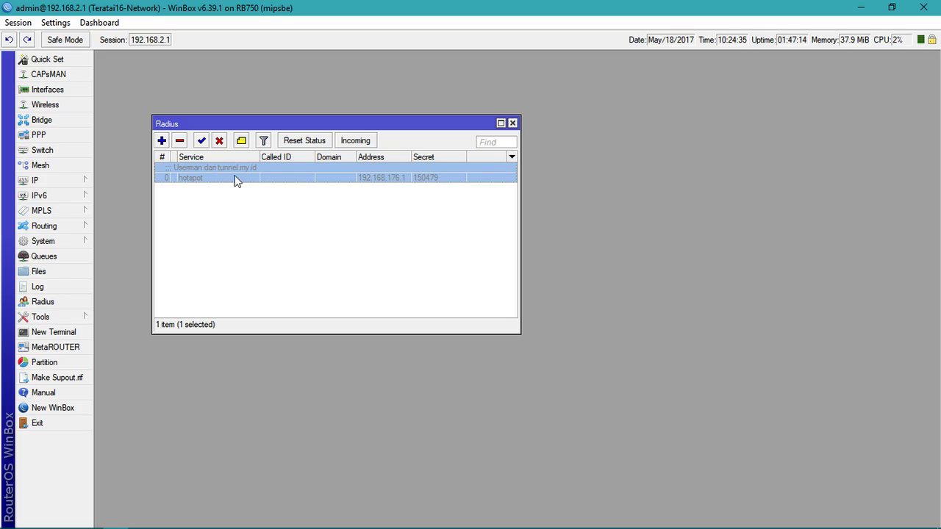
{"action": "left_click", "coordinate": [245, 223]}
{"action": "left_click", "coordinate": [250, 184]}
{"action": "left_click", "coordinate": [236, 227]}
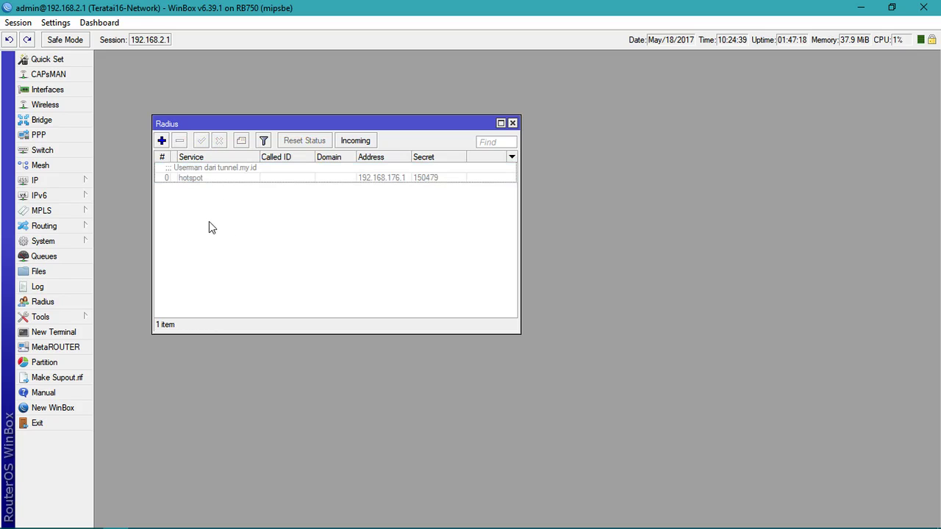
{"action": "left_click", "coordinate": [162, 140]}
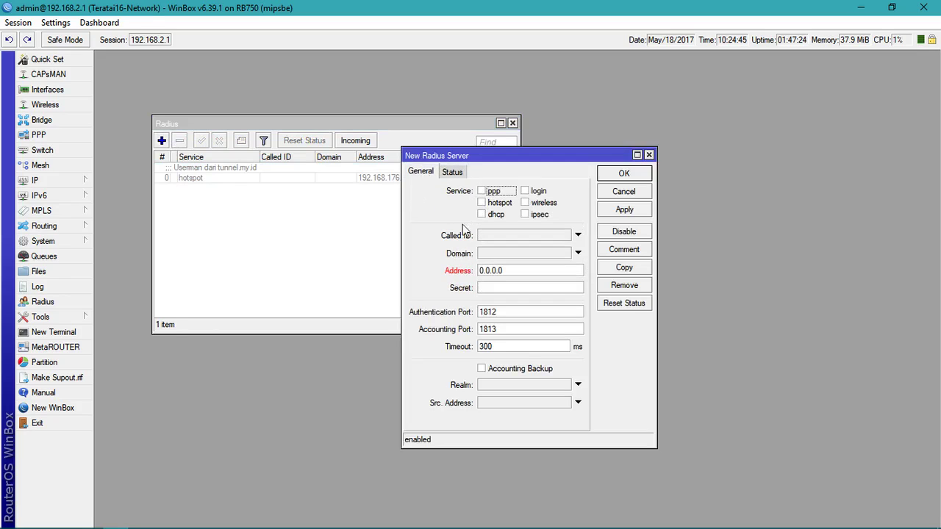
{"action": "left_click", "coordinate": [487, 208]}
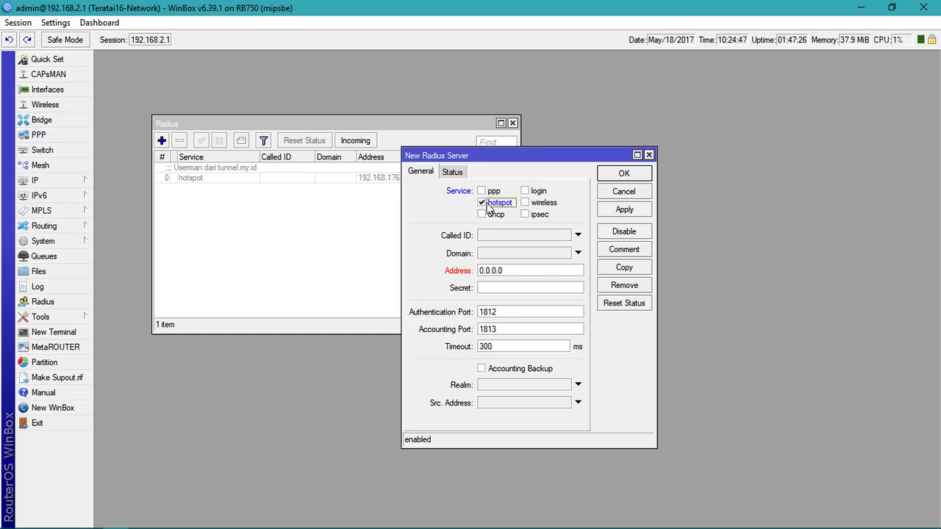
{"action": "left_click", "coordinate": [520, 270]}
{"action": "double_click", "coordinate": [519, 272]}
{"action": "type", "text": "127.0.0"}
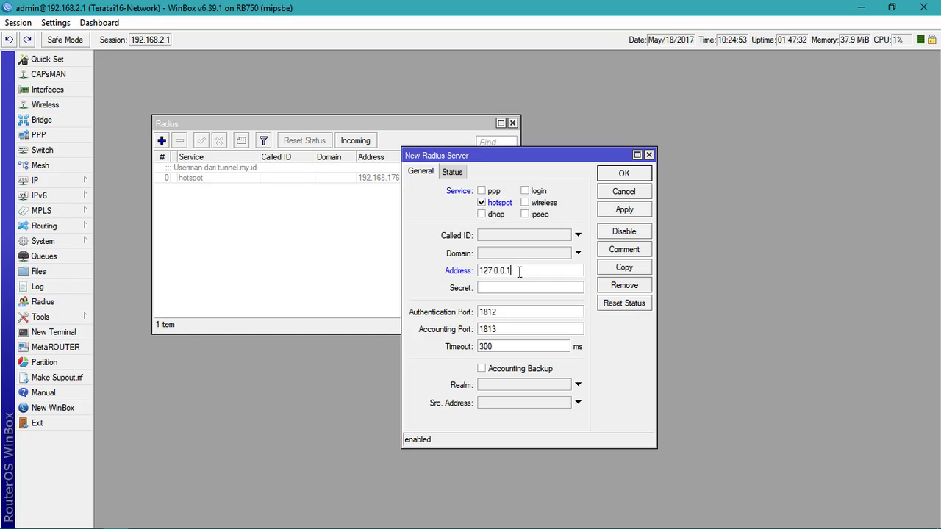
{"action": "type", "text": "164"}
{"action": "left_click", "coordinate": [637, 214]}
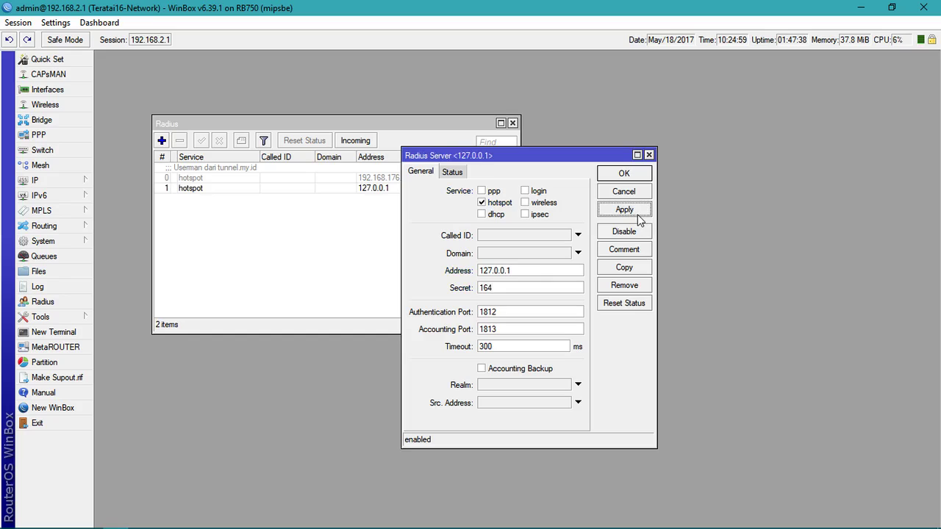
{"action": "left_click", "coordinate": [635, 250]}
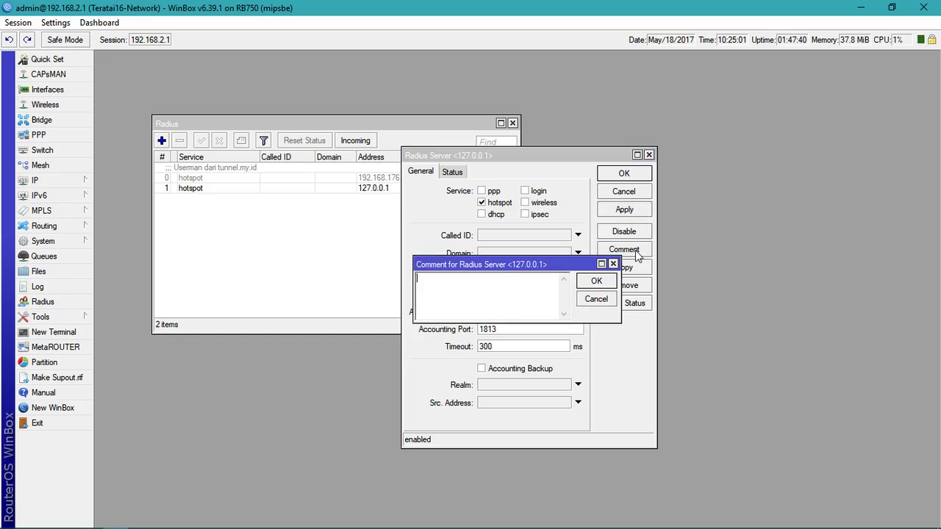
{"action": "type", "text": "Raserman localh"}
{"action": "left_click", "coordinate": [598, 281]}
{"action": "left_click", "coordinate": [621, 173]}
{"action": "left_click", "coordinate": [439, 198]}
{"action": "left_click", "coordinate": [418, 234]}
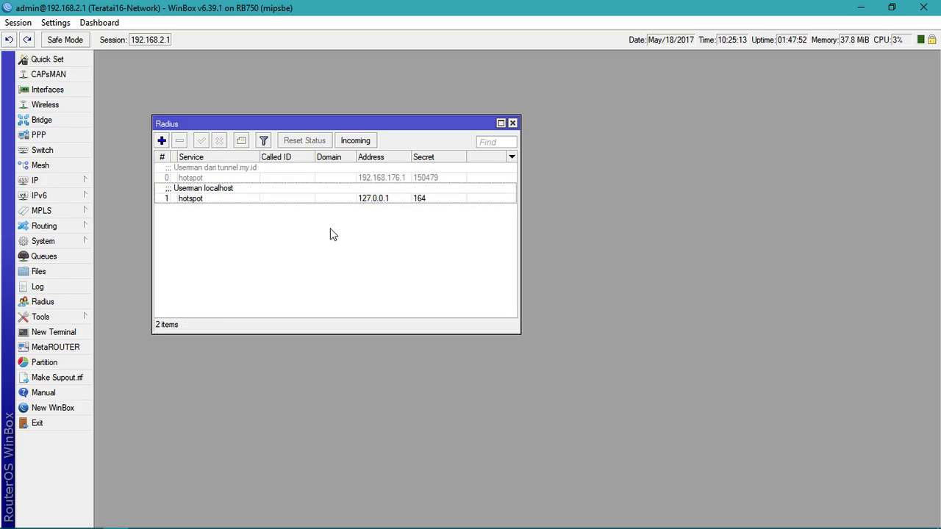
Step: Tick Accept for incoming RADIUS, copy the port value 3799, and apply
{"action": "left_click", "coordinate": [356, 142]}
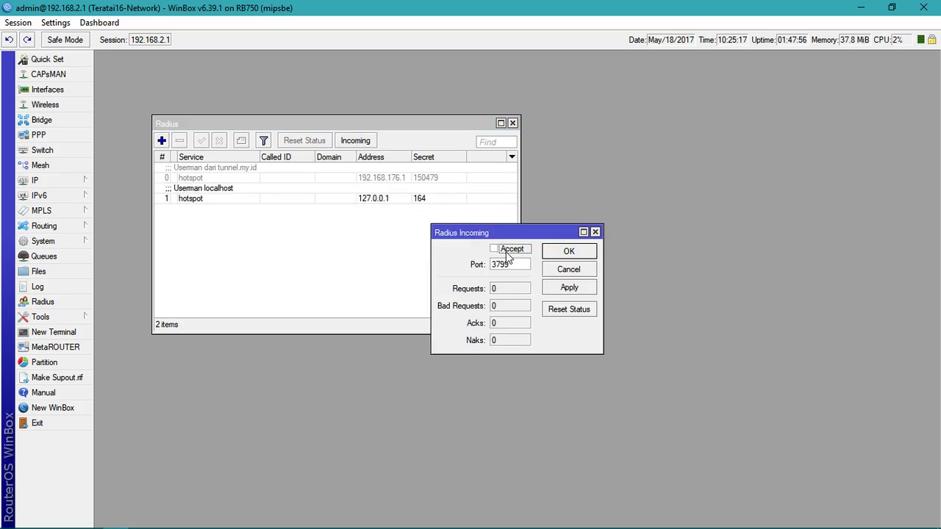
{"action": "left_click_drag", "start_coordinate": [516, 233], "coordinate": [431, 230]}
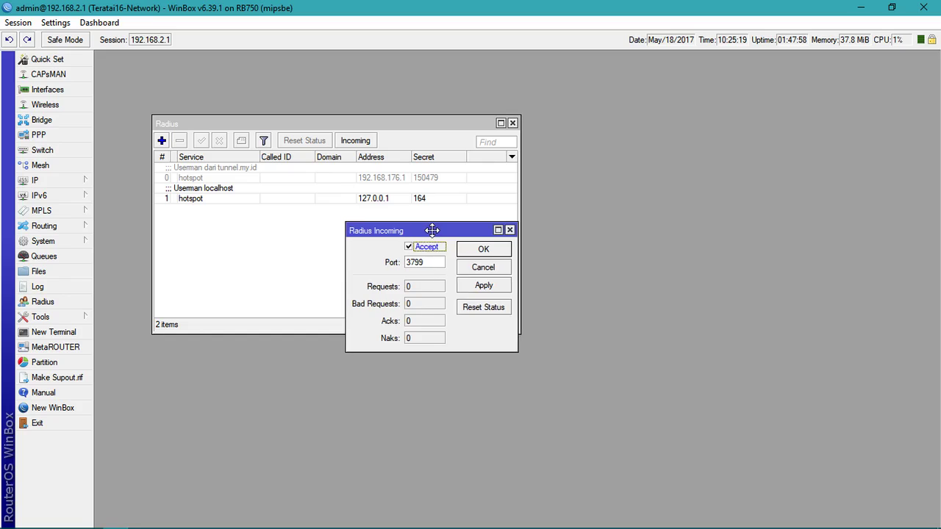
{"action": "double_click", "coordinate": [431, 261]}
{"action": "right_click", "coordinate": [417, 265]}
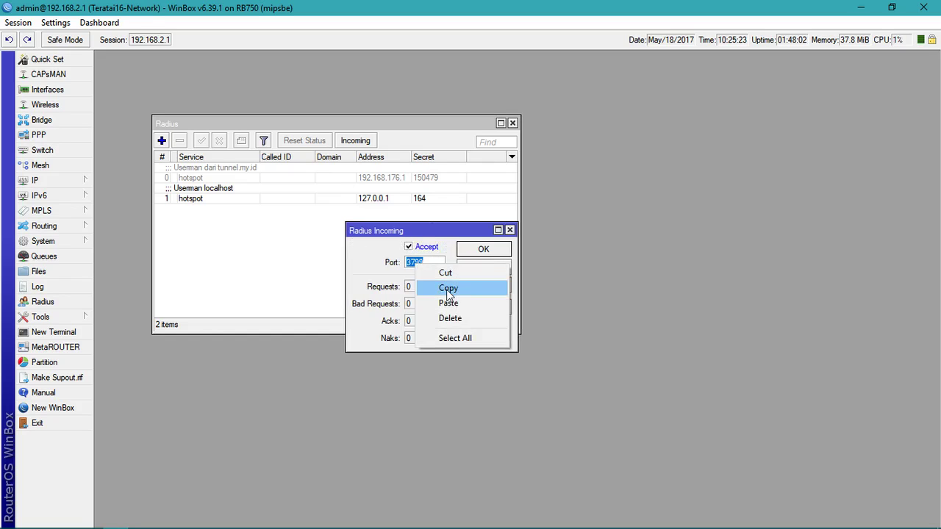
{"action": "left_click", "coordinate": [448, 291]}
{"action": "left_click", "coordinate": [479, 286]}
{"action": "left_click", "coordinate": [482, 250]}
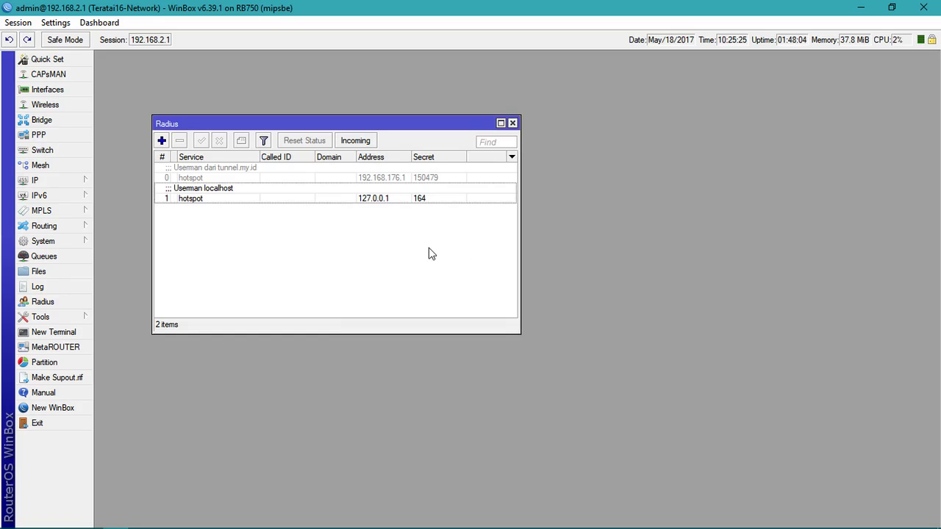
{"action": "left_click", "coordinate": [367, 144]}
{"action": "left_click", "coordinate": [478, 254]}
Step: Look over the Userman localhost entry and close the Radius window
{"action": "left_click", "coordinate": [243, 202]}
{"action": "left_click", "coordinate": [224, 253]}
{"action": "left_click", "coordinate": [232, 200]}
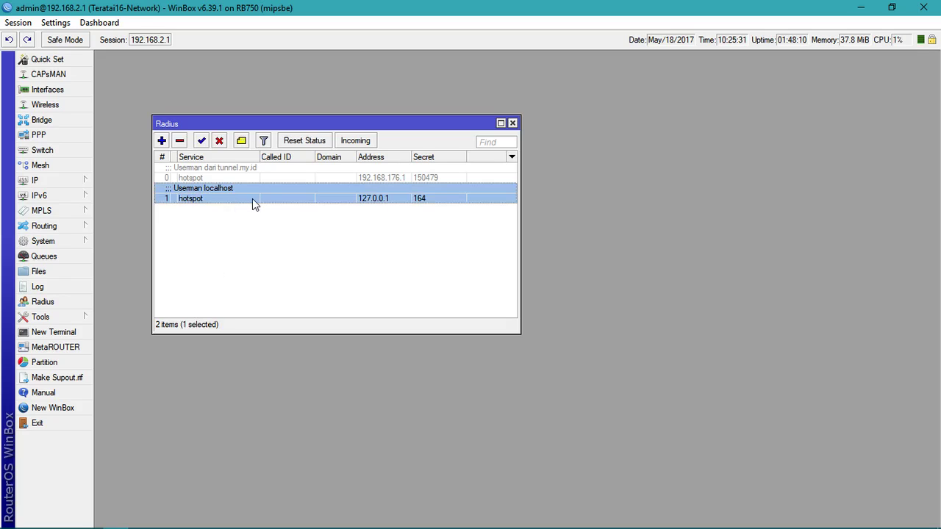
{"action": "left_click", "coordinate": [513, 124]}
Step: Enable CoA support on router RB750, paste 3799 as its CoA port, and save
{"action": "mouse_move", "coordinate": [172, 515]}
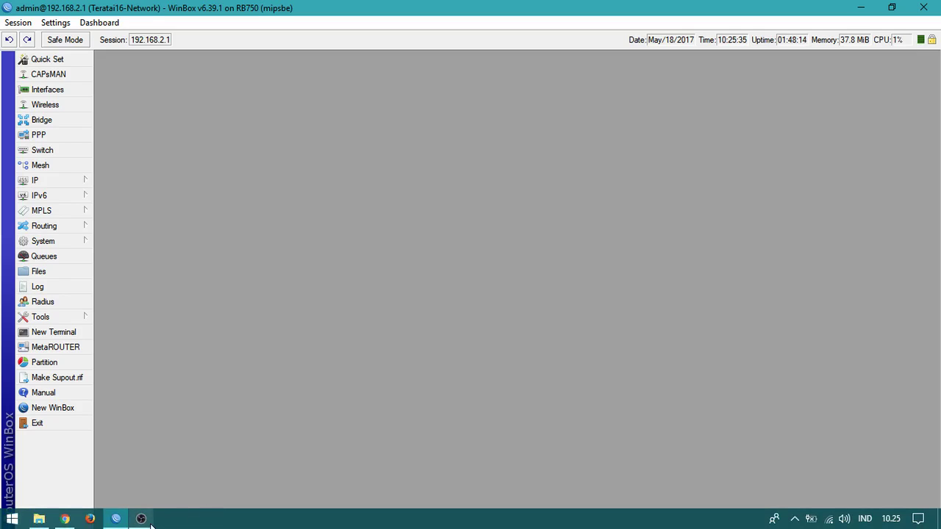
{"action": "left_click", "coordinate": [65, 518]}
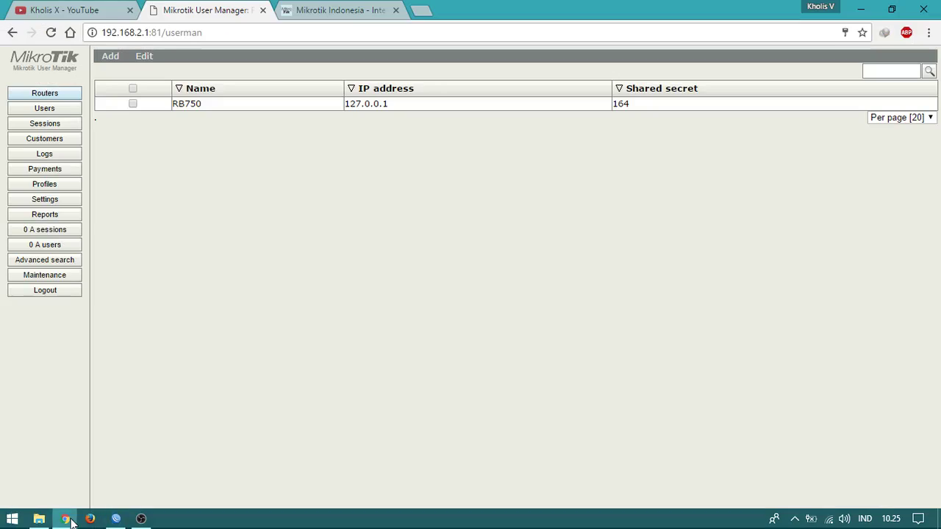
{"action": "left_click", "coordinate": [208, 110]}
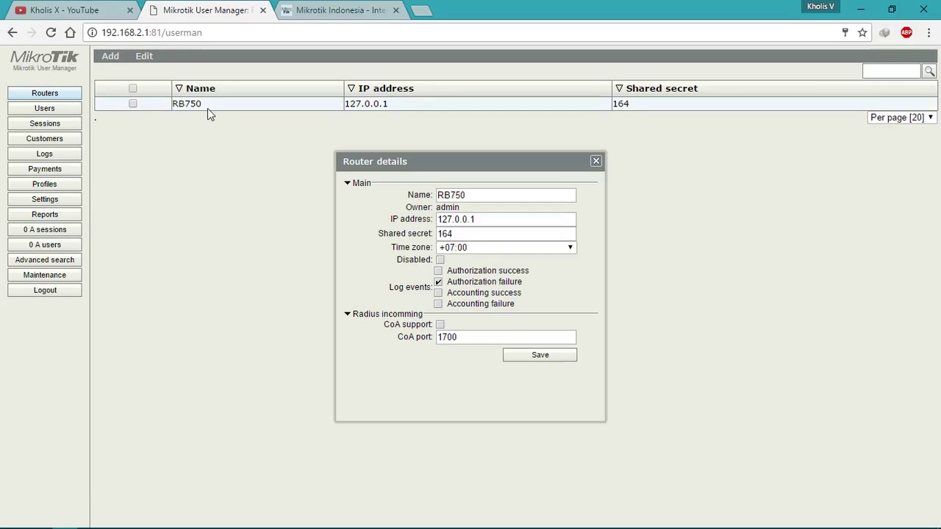
{"action": "left_click", "coordinate": [440, 325]}
{"action": "double_click", "coordinate": [473, 337]}
{"action": "right_click", "coordinate": [473, 337]}
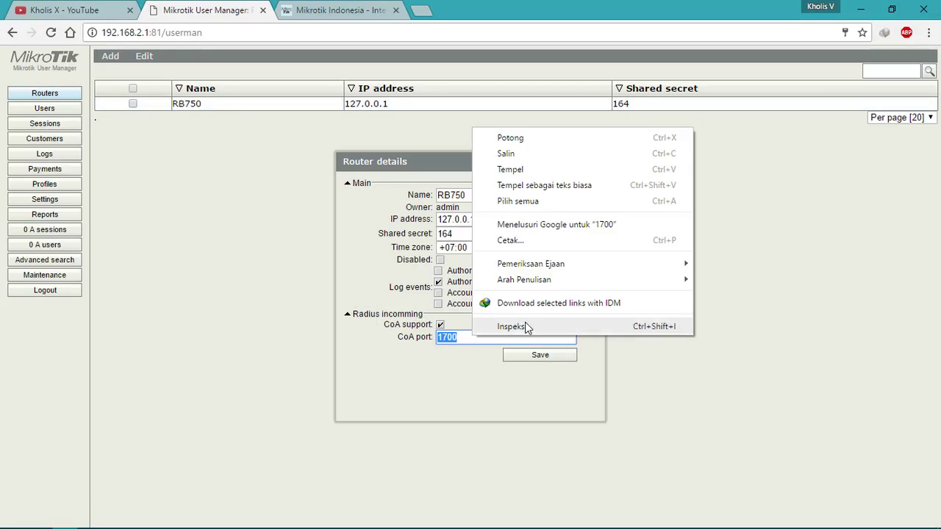
{"action": "left_click", "coordinate": [529, 181]}
{"action": "left_click", "coordinate": [544, 357]}
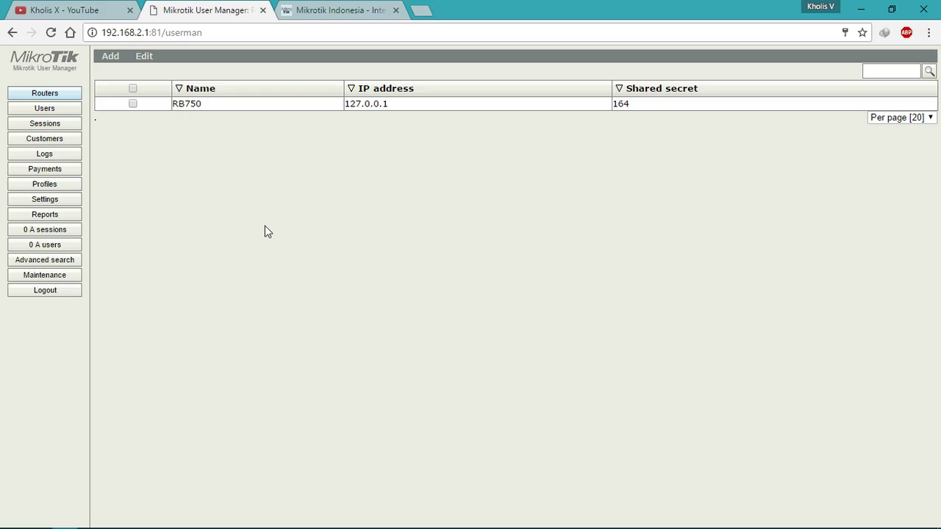
{"action": "mouse_move", "coordinate": [217, 528]}
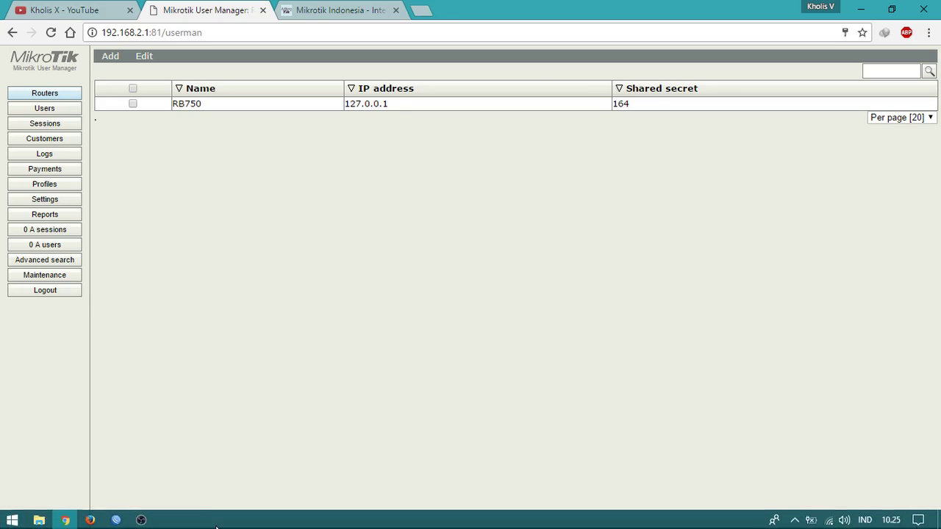
Step: In IP > Hotspot, look over server hotspot-Teratai16 and server profile Profile-Teratai16
{"action": "left_click", "coordinate": [118, 520]}
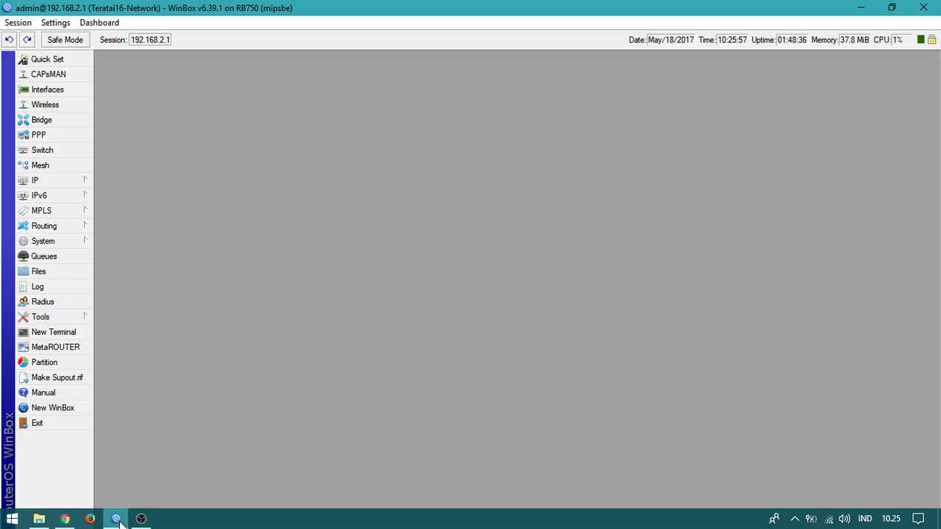
{"action": "left_click", "coordinate": [74, 184]}
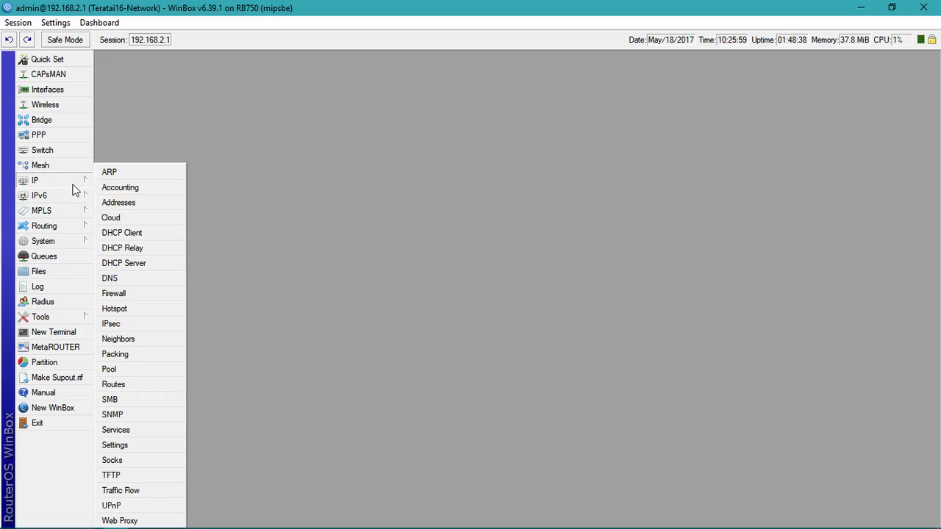
{"action": "left_click", "coordinate": [140, 308]}
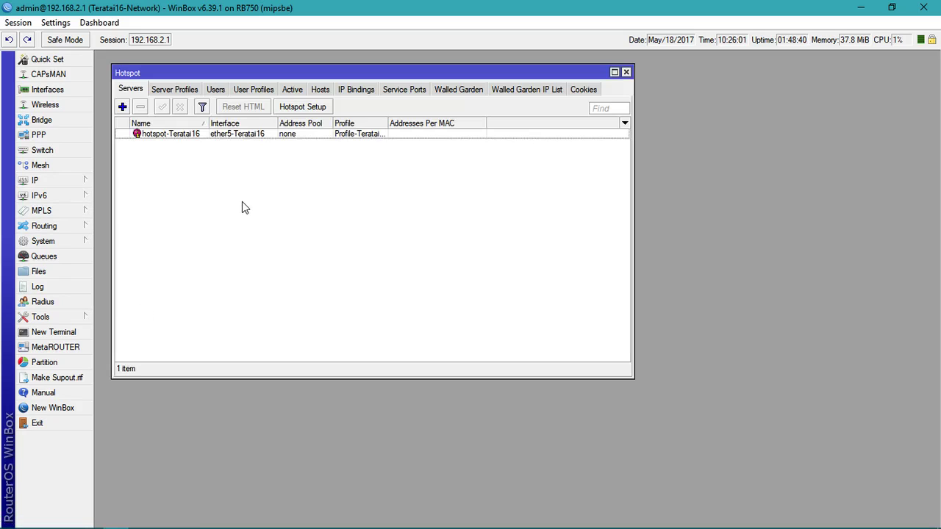
{"action": "left_click", "coordinate": [179, 94]}
{"action": "left_click", "coordinate": [195, 138]}
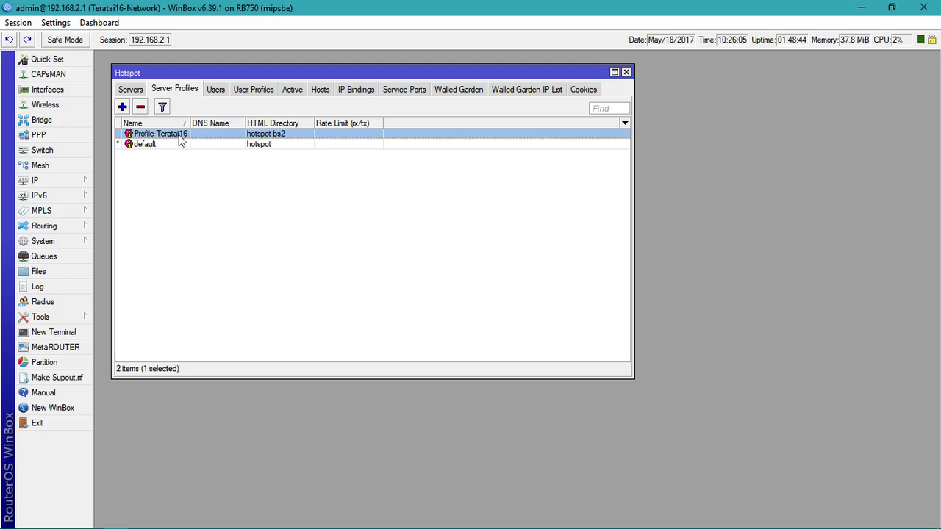
{"action": "left_click", "coordinate": [134, 91]}
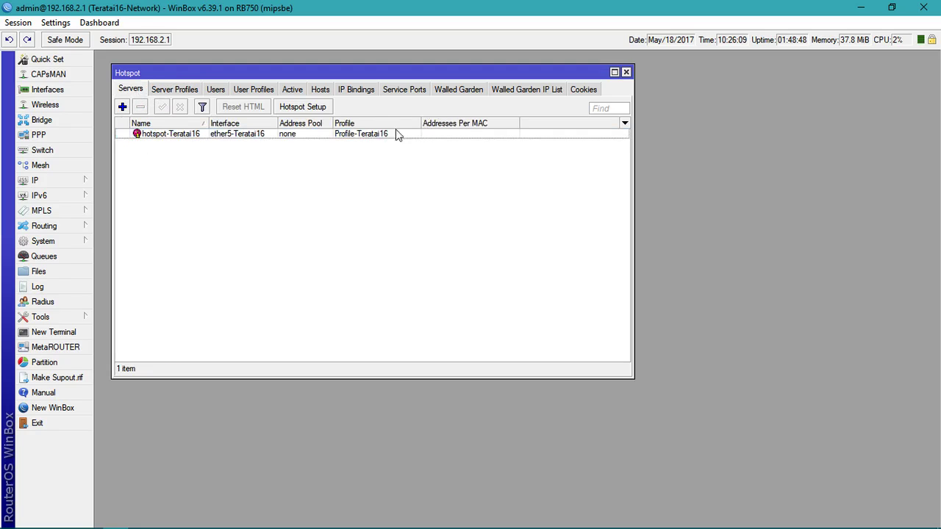
{"action": "left_click", "coordinate": [359, 136]}
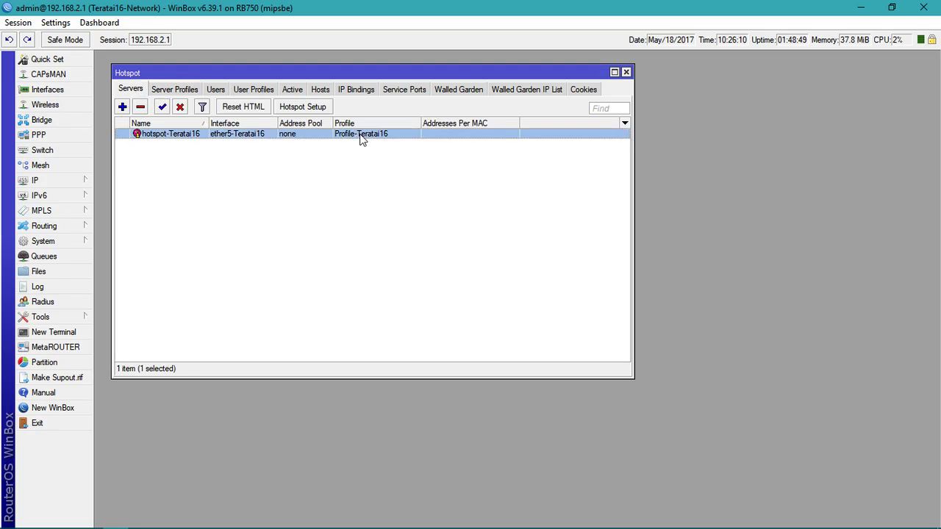
{"action": "left_click", "coordinate": [181, 91]}
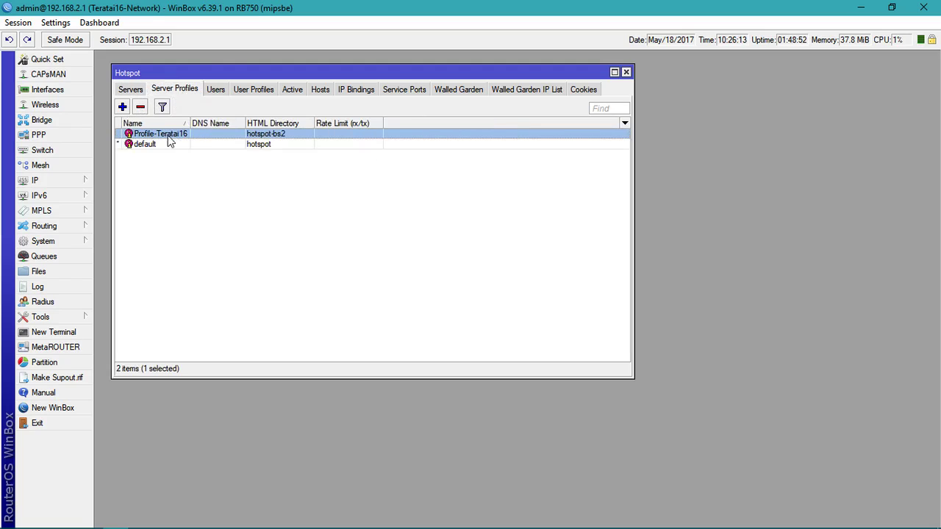
Step: Keep Use RADIUS ticked on Profile-Teratai16, apply it, and close the Hotspot window
{"action": "double_click", "coordinate": [172, 135]}
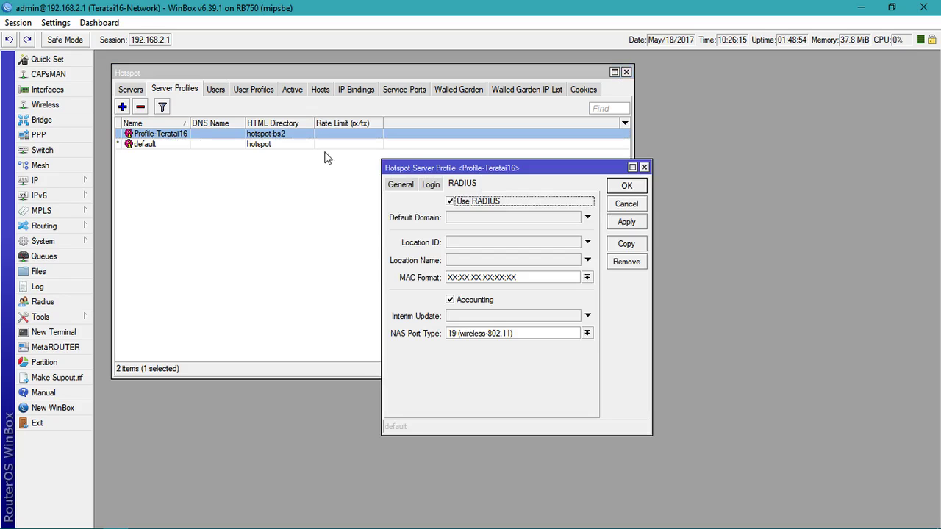
{"action": "left_click", "coordinate": [451, 203]}
{"action": "left_click", "coordinate": [462, 203]}
{"action": "left_click", "coordinate": [431, 185]}
{"action": "left_click", "coordinate": [406, 183]}
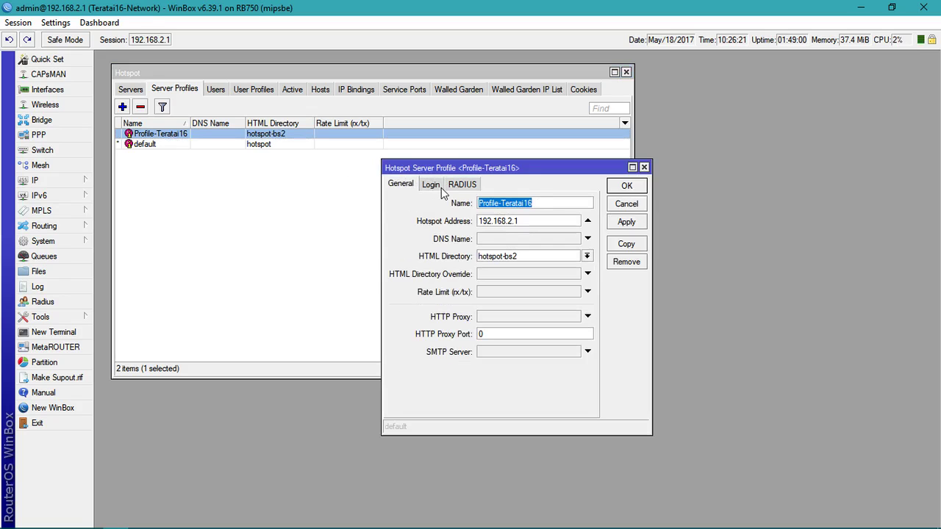
{"action": "left_click", "coordinate": [432, 186]}
{"action": "left_click", "coordinate": [464, 185]}
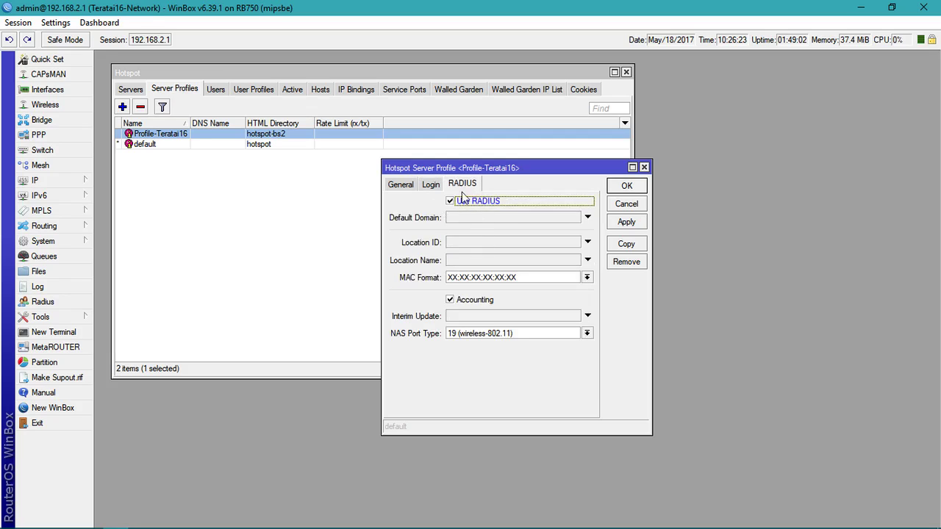
{"action": "left_click", "coordinate": [626, 221]}
{"action": "left_click", "coordinate": [626, 185]}
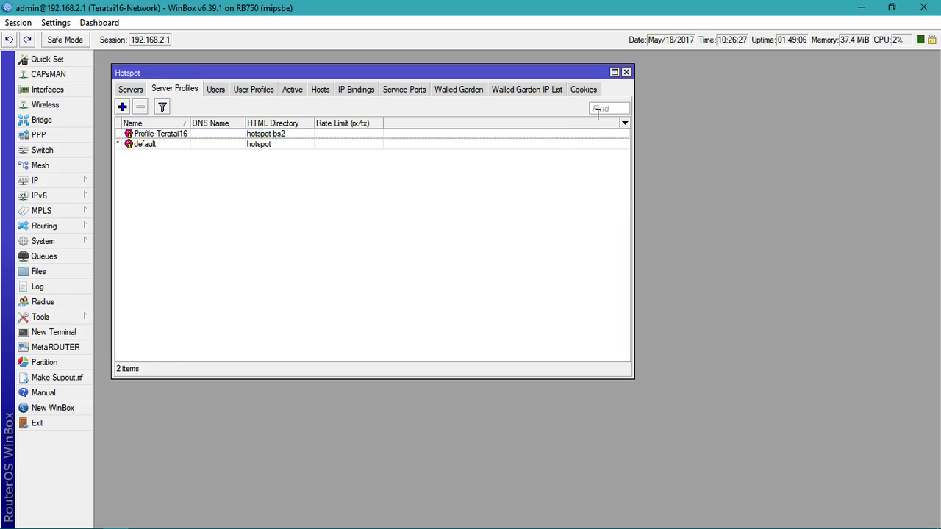
{"action": "left_click", "coordinate": [626, 72]}
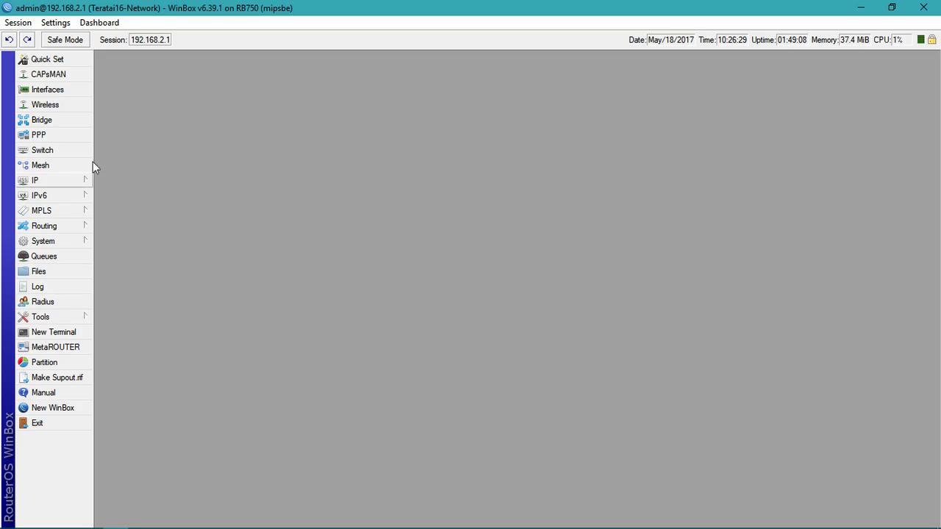
{"action": "mouse_move", "coordinate": [211, 528]}
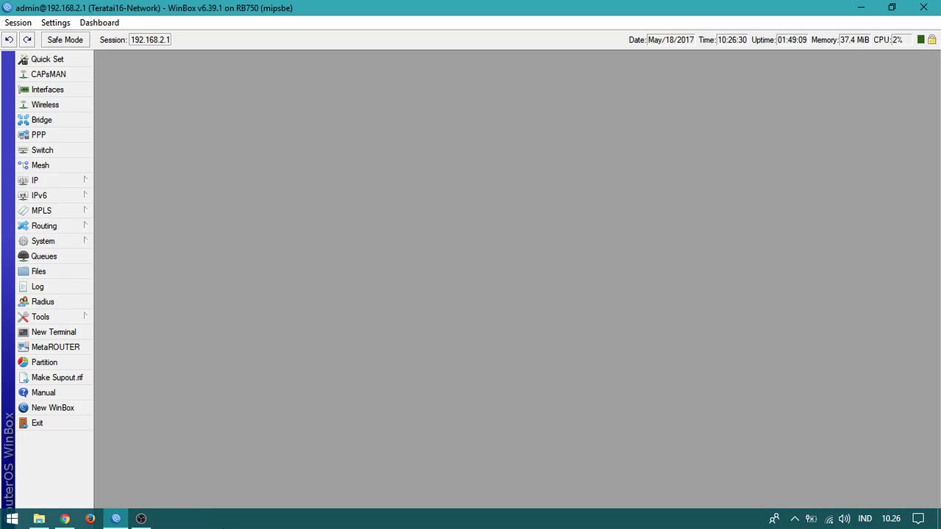
Step: Return to User Manager in Chrome and open Settings → Users → Customers, showing admin as Owner
{"action": "left_click", "coordinate": [65, 520]}
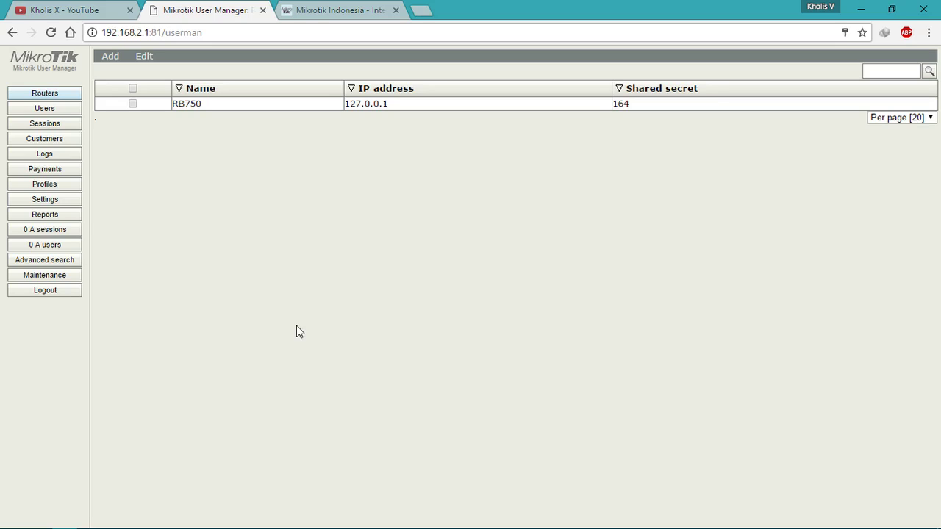
{"action": "left_click", "coordinate": [60, 200]}
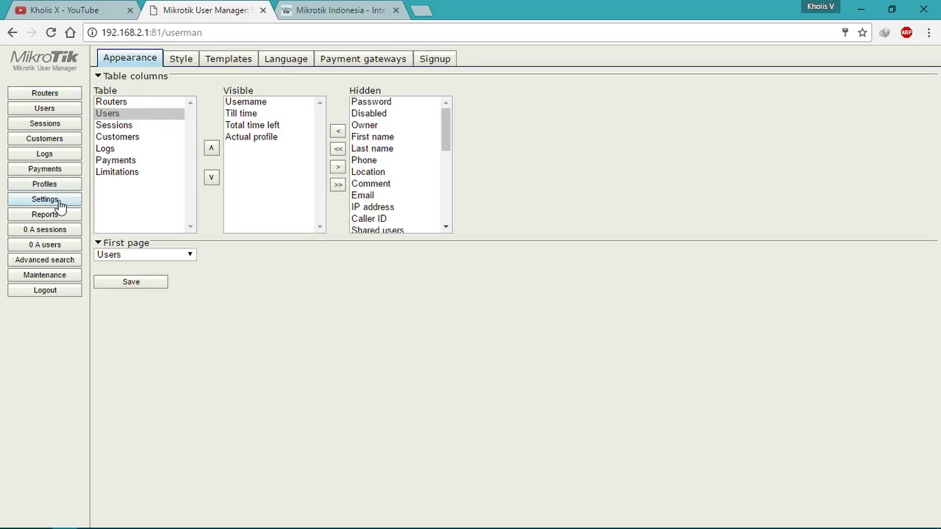
{"action": "left_click", "coordinate": [64, 112]}
{"action": "left_click", "coordinate": [64, 142]}
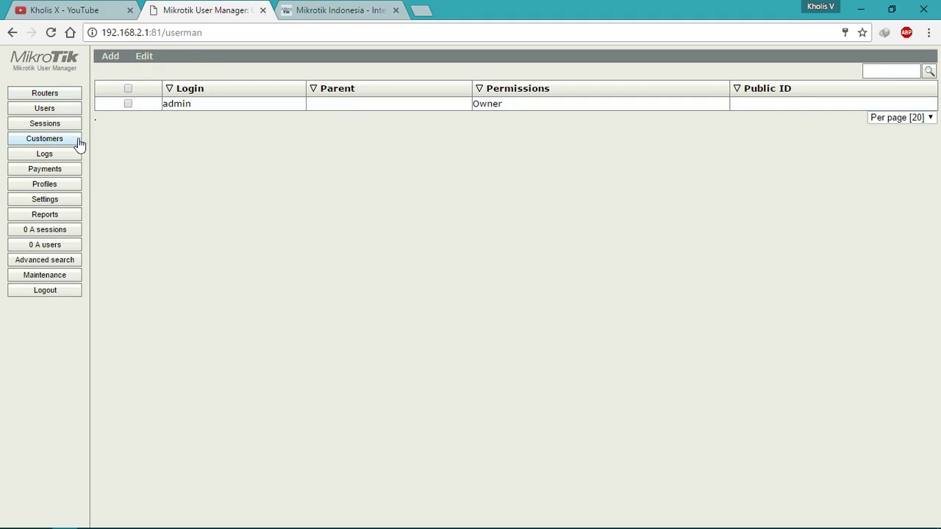
Step: View the admin customer's details, close them unchanged, and go to the Profiles page
{"action": "left_click", "coordinate": [208, 104]}
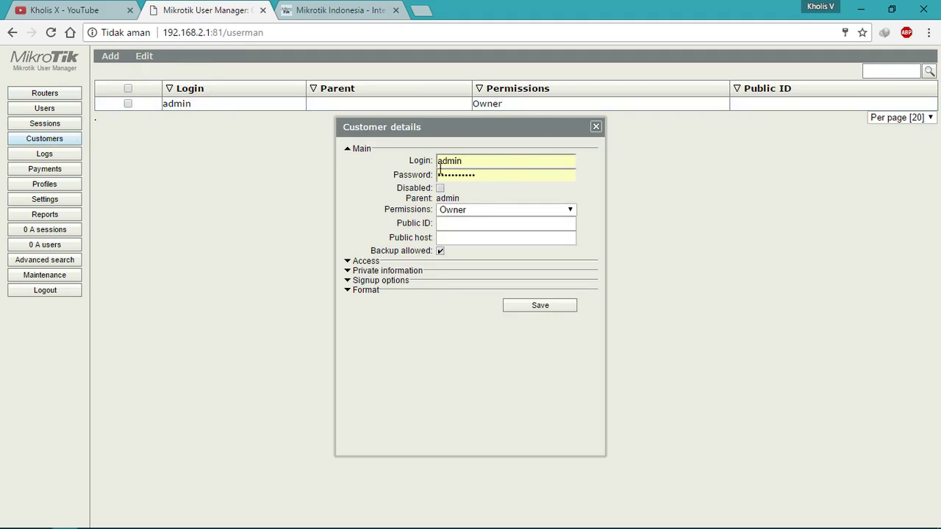
{"action": "left_click", "coordinate": [597, 127]}
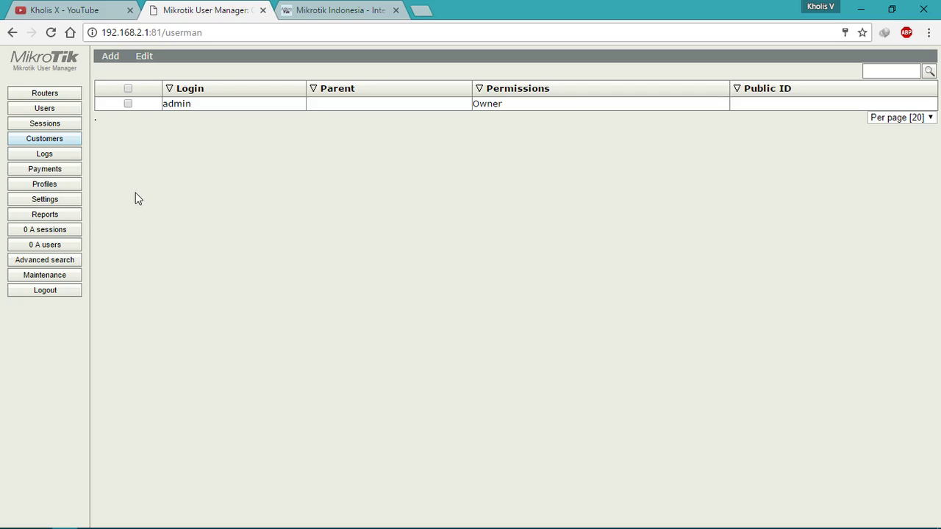
{"action": "left_click", "coordinate": [74, 188]}
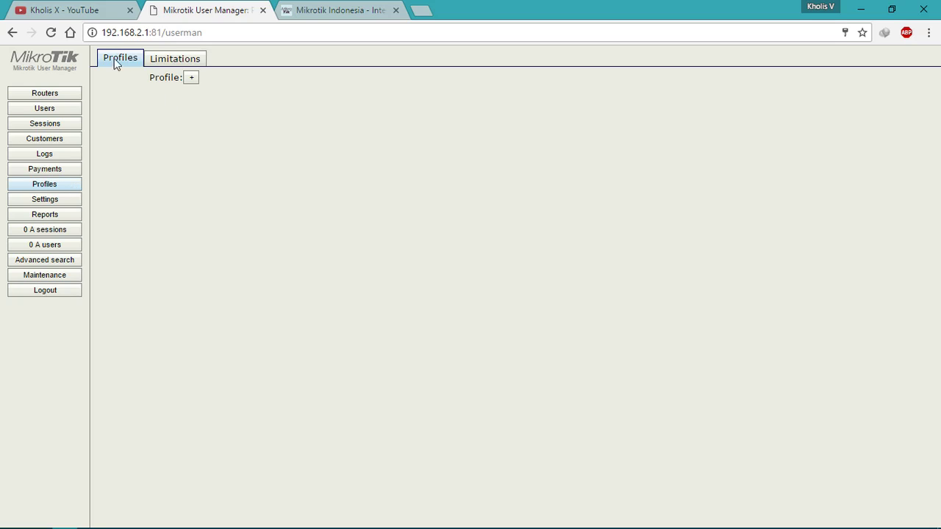
Step: On the Limitations tab, add a new limitation and name it '1 Mbps 6 Jam'
{"action": "left_click", "coordinate": [175, 62]}
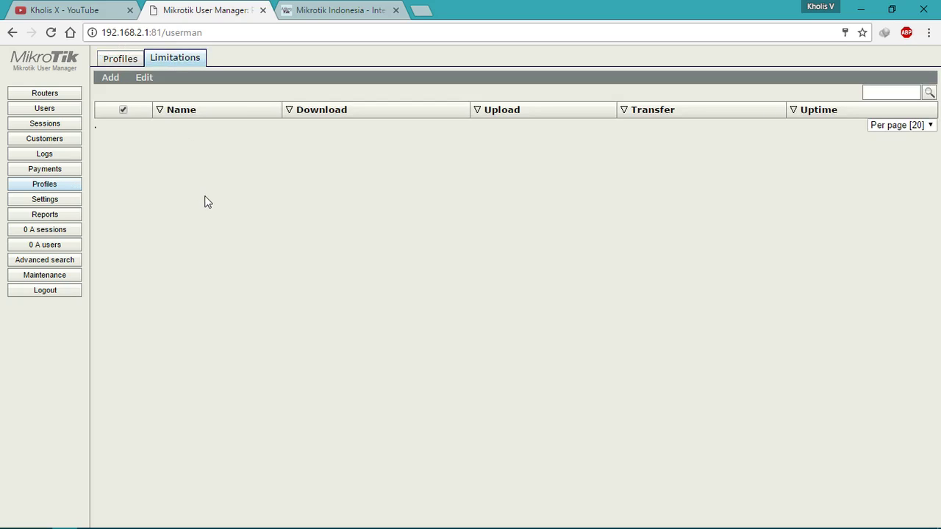
{"action": "left_click", "coordinate": [111, 91]}
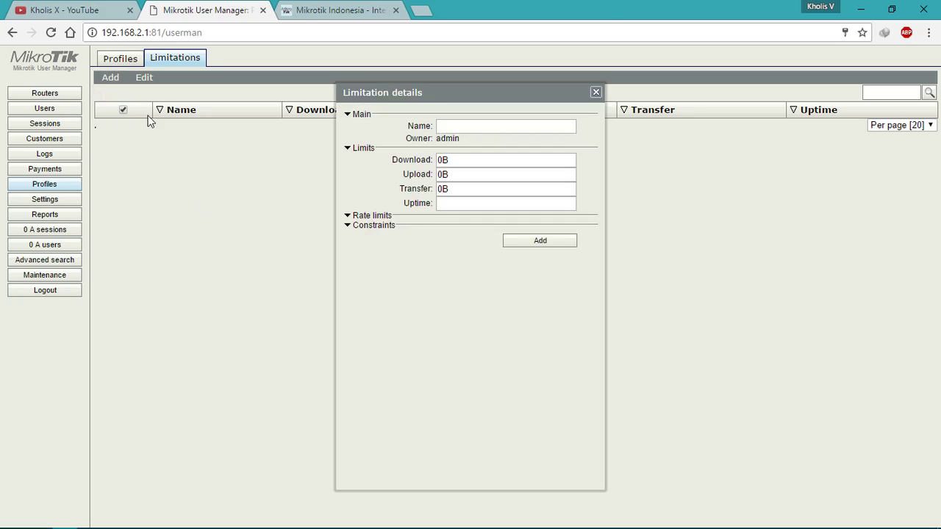
{"action": "left_click", "coordinate": [346, 216]}
{"action": "left_click", "coordinate": [376, 311]}
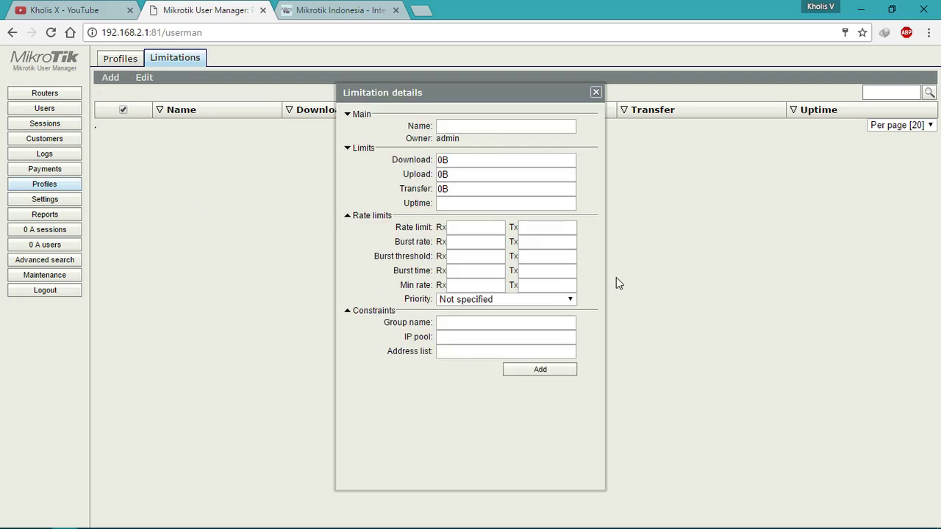
{"action": "left_click", "coordinate": [388, 315]}
{"action": "left_click", "coordinate": [474, 126]}
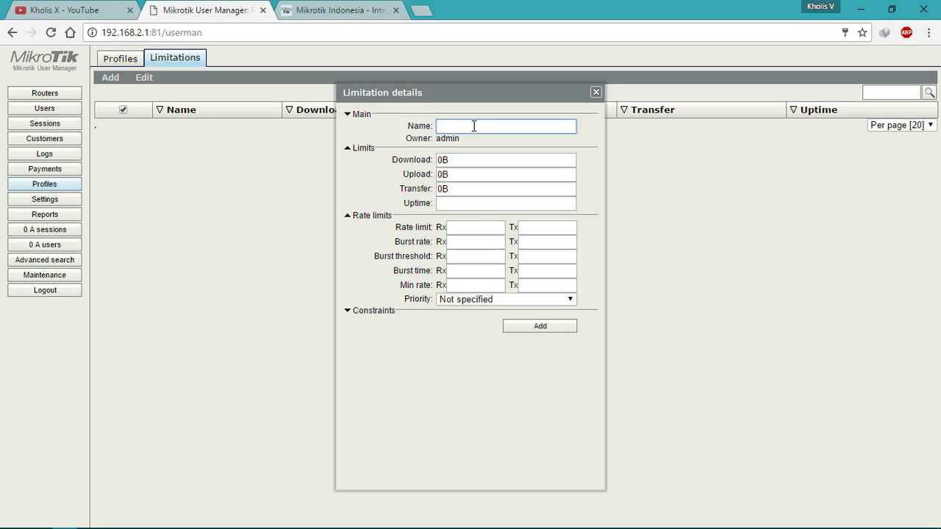
{"action": "type", "text": "1 Mbps"}
{"action": "type", "text": "6 Jam"}
Step: Leave Download, Upload and Transfer limits at 0B and move to the empty Uptime field
{"action": "left_click", "coordinate": [456, 161]}
{"action": "left_click", "coordinate": [469, 156]}
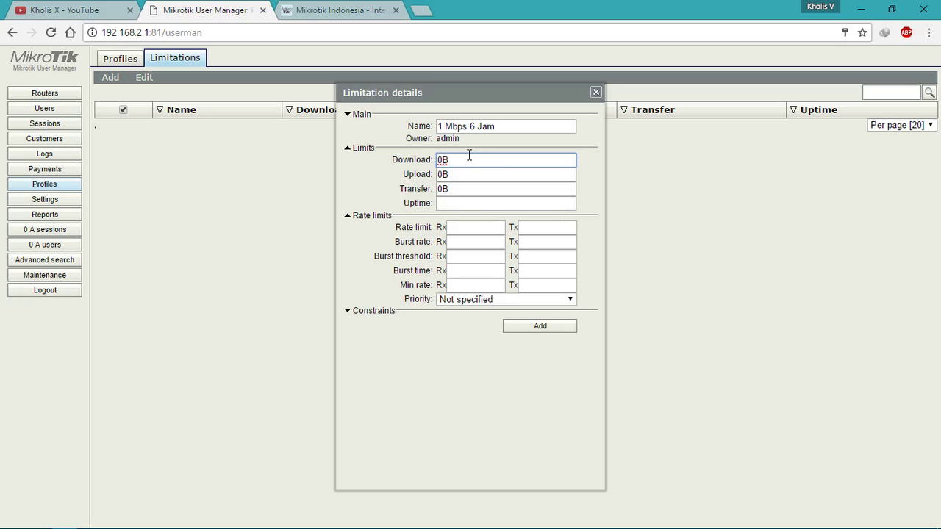
{"action": "left_click", "coordinate": [469, 172]}
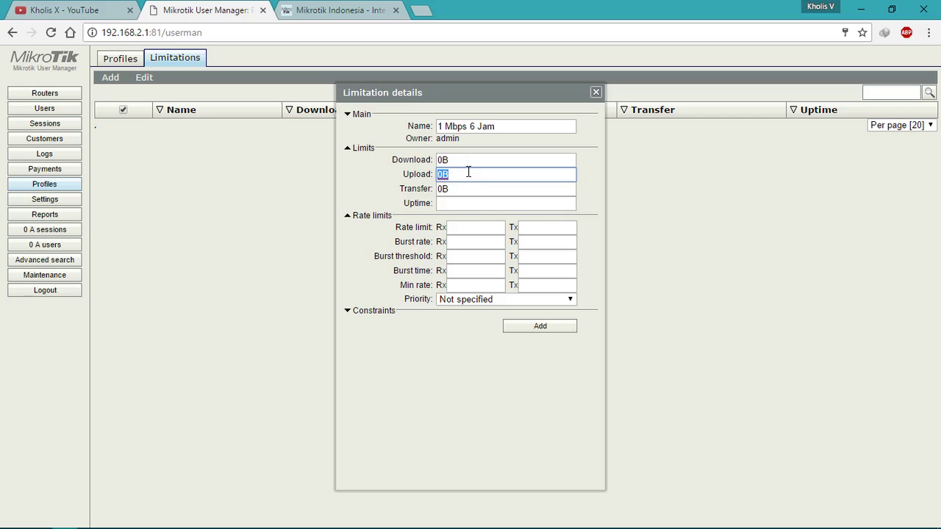
{"action": "left_click", "coordinate": [454, 189]}
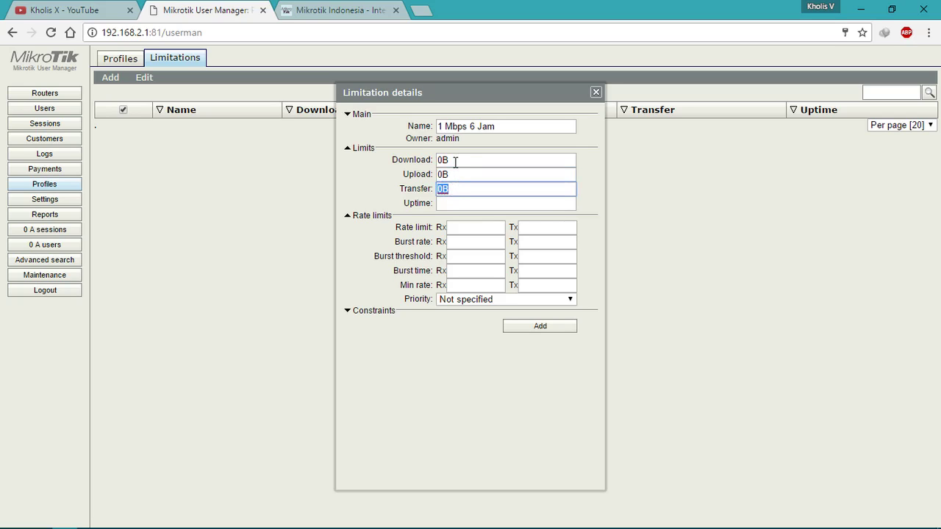
{"action": "left_click", "coordinate": [465, 191]}
{"action": "double_click", "coordinate": [465, 192]}
{"action": "double_click", "coordinate": [465, 176]}
{"action": "double_click", "coordinate": [469, 162]}
{"action": "left_click", "coordinate": [466, 177]}
{"action": "left_click", "coordinate": [467, 189]}
{"action": "double_click", "coordinate": [465, 188]}
{"action": "double_click", "coordinate": [465, 177]}
{"action": "double_click", "coordinate": [465, 159]}
{"action": "left_click", "coordinate": [462, 189]}
{"action": "double_click", "coordinate": [462, 188]}
{"action": "left_click", "coordinate": [462, 189]}
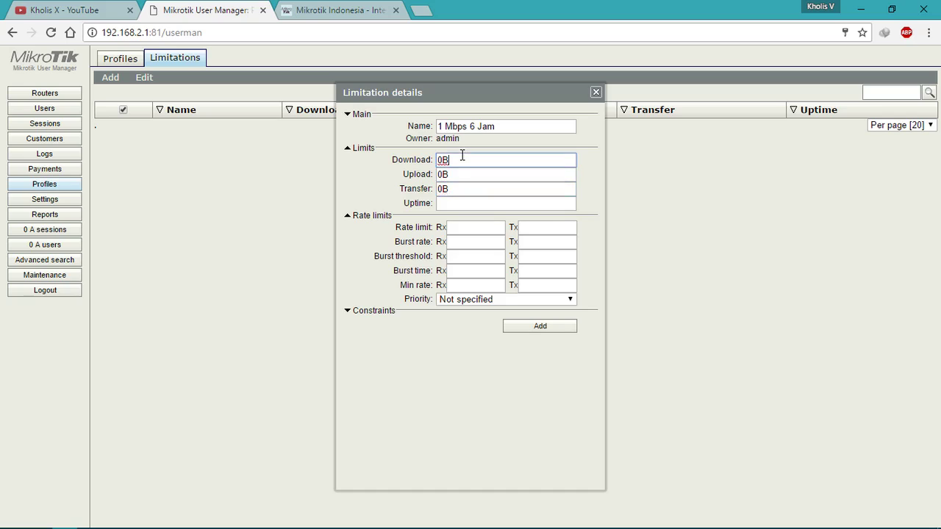
{"action": "key", "text": "Tab"}
{"action": "left_click", "coordinate": [468, 190]}
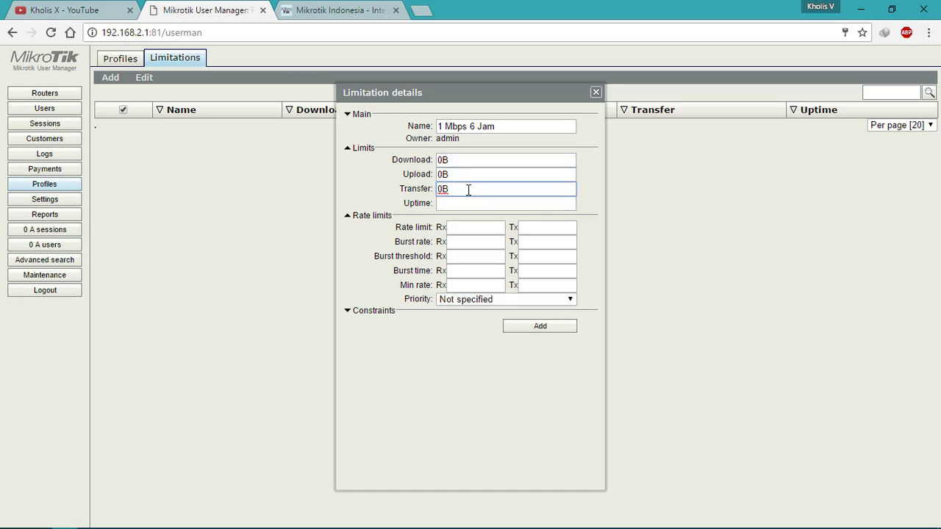
{"action": "left_click", "coordinate": [467, 205]}
Step: Set uptime 6h and rate limit 128k receive, 1m transmit for the new limitation
{"action": "type", "text": "6h"}
{"action": "left_click", "coordinate": [465, 230]}
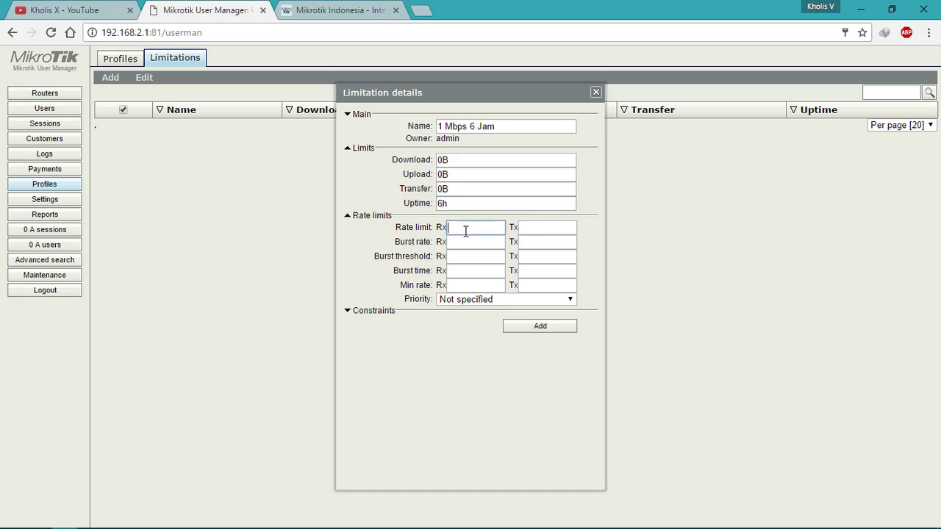
{"action": "left_click", "coordinate": [529, 231]}
{"action": "left_click", "coordinate": [483, 230]}
{"action": "left_click", "coordinate": [548, 227]}
{"action": "left_click", "coordinate": [468, 226]}
{"action": "type", "text": "128k"}
{"action": "left_click", "coordinate": [545, 229]}
{"action": "type", "text": "1m"}
{"action": "left_click", "coordinate": [489, 228]}
{"action": "double_click", "coordinate": [489, 228]}
{"action": "double_click", "coordinate": [560, 227]}
{"action": "left_click", "coordinate": [563, 228]}
{"action": "double_click", "coordinate": [550, 225]}
{"action": "left_click", "coordinate": [561, 228]}
{"action": "double_click", "coordinate": [488, 231]}
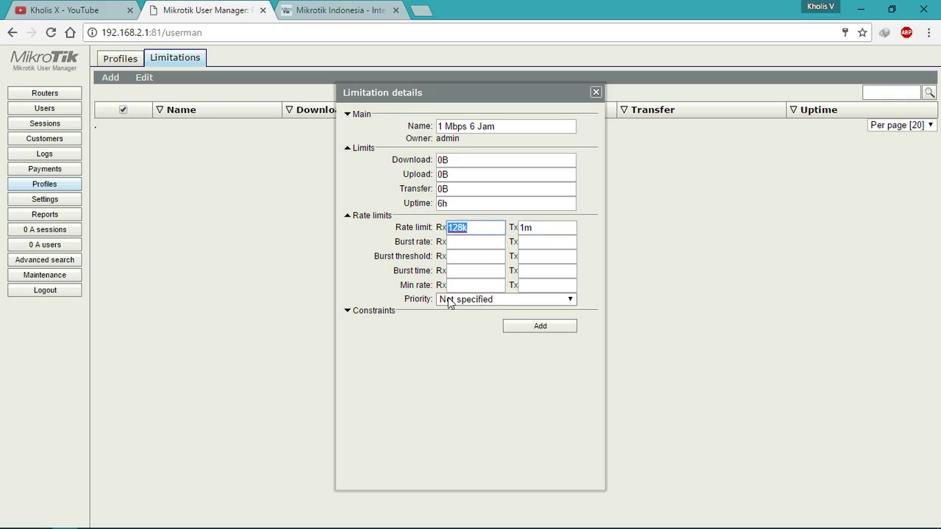
Step: Leave the burst and min rate settings empty and save the '1 Mbps 6 Jam' limitation
{"action": "left_click", "coordinate": [493, 248]}
{"action": "left_click", "coordinate": [550, 244]}
{"action": "left_click", "coordinate": [555, 257]}
{"action": "left_click", "coordinate": [496, 260]}
{"action": "left_click", "coordinate": [484, 275]}
{"action": "left_click", "coordinate": [530, 271]}
{"action": "left_click", "coordinate": [526, 285]}
{"action": "left_click", "coordinate": [491, 286]}
{"action": "left_click", "coordinate": [490, 271]}
{"action": "left_click", "coordinate": [489, 259]}
{"action": "left_click", "coordinate": [477, 270]}
{"action": "left_click", "coordinate": [472, 284]}
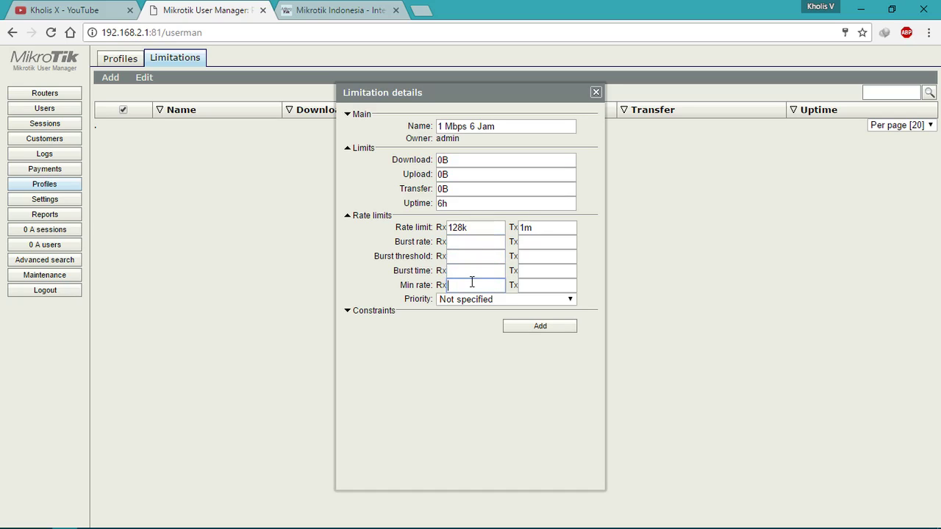
{"action": "left_click", "coordinate": [535, 336]}
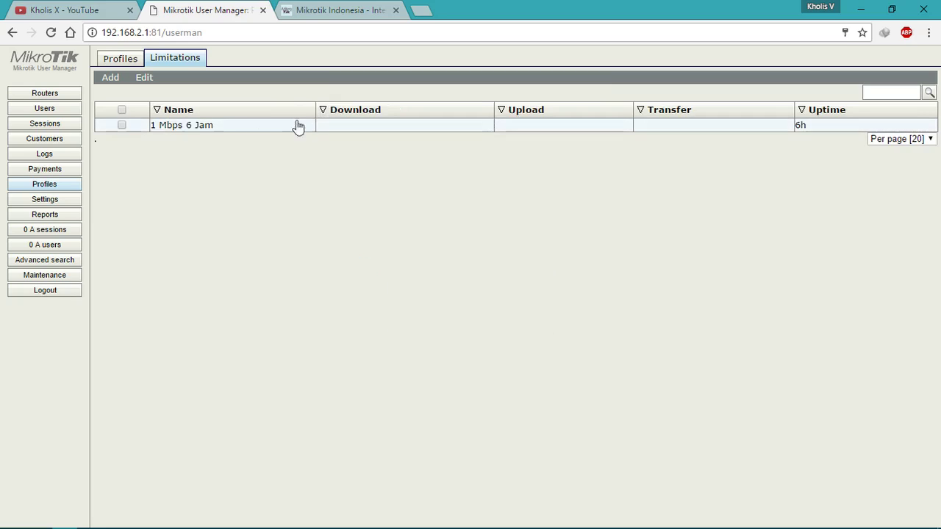
Step: Open '1 Mbps 6 Jam' to confirm its 6h uptime and transfer values, then close it
{"action": "left_click", "coordinate": [185, 126]}
{"action": "left_click", "coordinate": [516, 126]}
{"action": "left_click", "coordinate": [500, 149]}
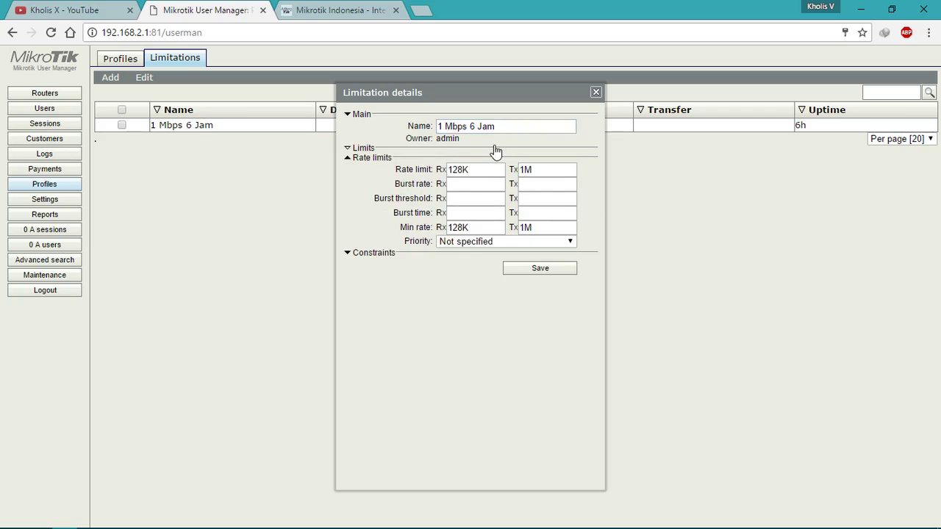
{"action": "left_click", "coordinate": [497, 149]}
{"action": "left_click", "coordinate": [478, 161]}
{"action": "left_click", "coordinate": [477, 189]}
{"action": "left_click", "coordinate": [482, 203]}
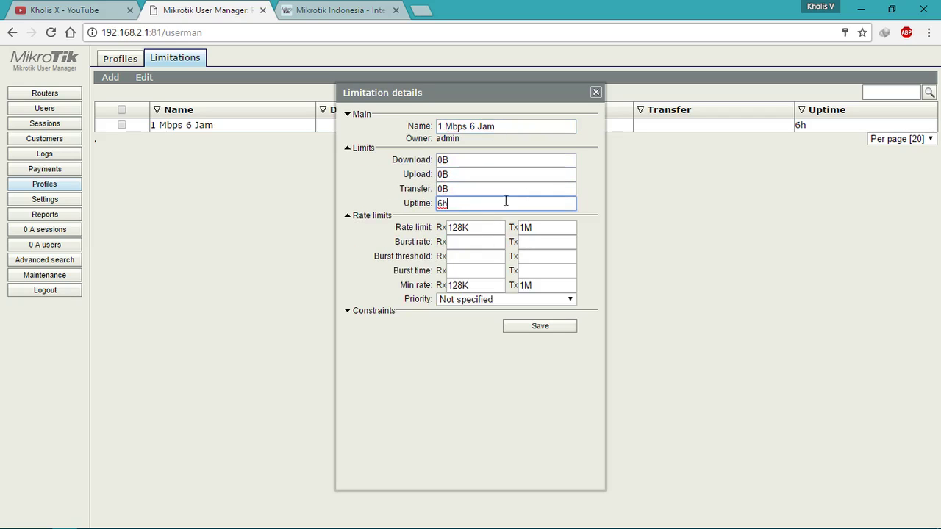
{"action": "left_click", "coordinate": [596, 92]}
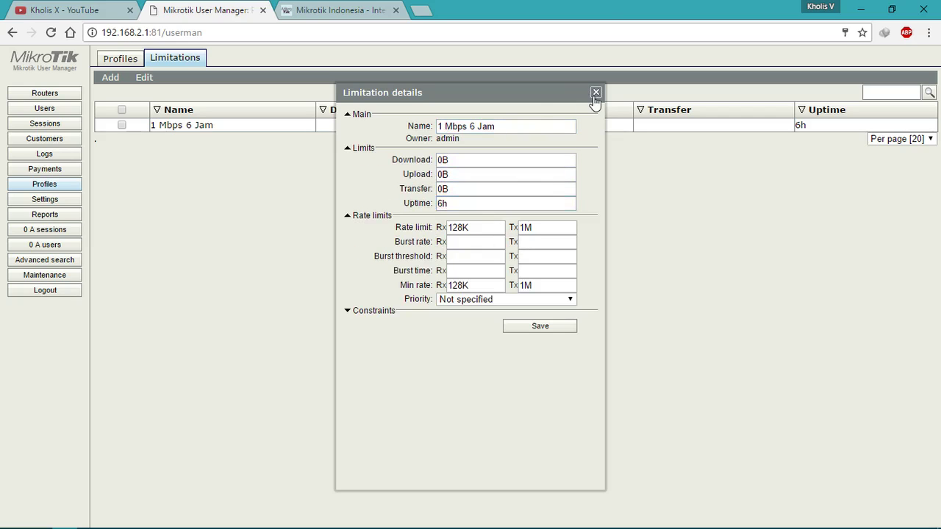
{"action": "left_click", "coordinate": [112, 80]}
Step: Save limitation '1 Mbps 1 Hari 2 GB' with uptime 1d, transfer 2g, rates 128k/1m
{"action": "left_click", "coordinate": [516, 127]}
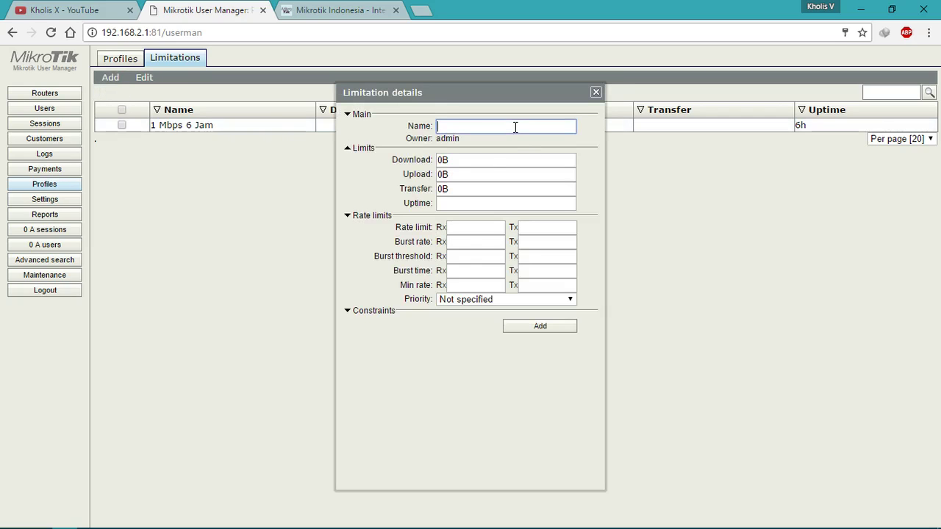
{"action": "type", "text": "1 Mbps 1 Ha"}
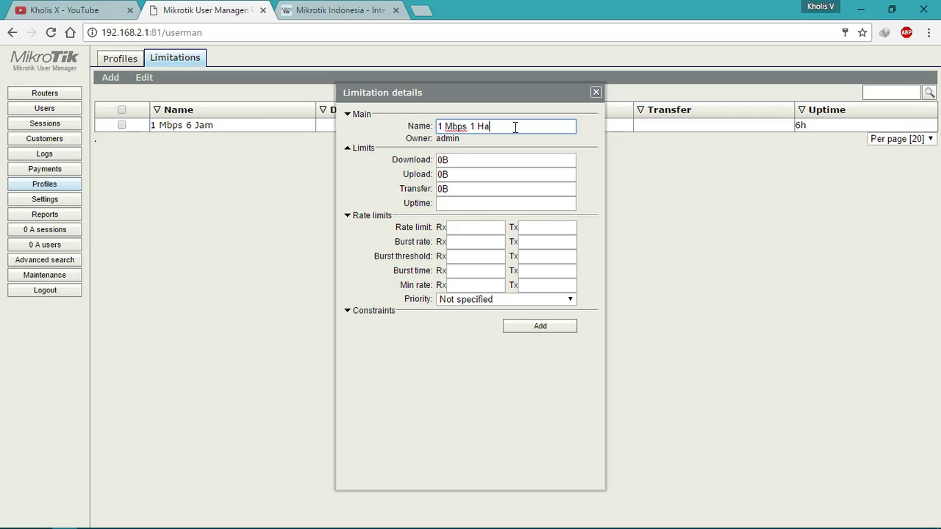
{"action": "type", "text": "ri 2 GB"}
{"action": "left_click", "coordinate": [469, 206]}
{"action": "type", "text": "1d"}
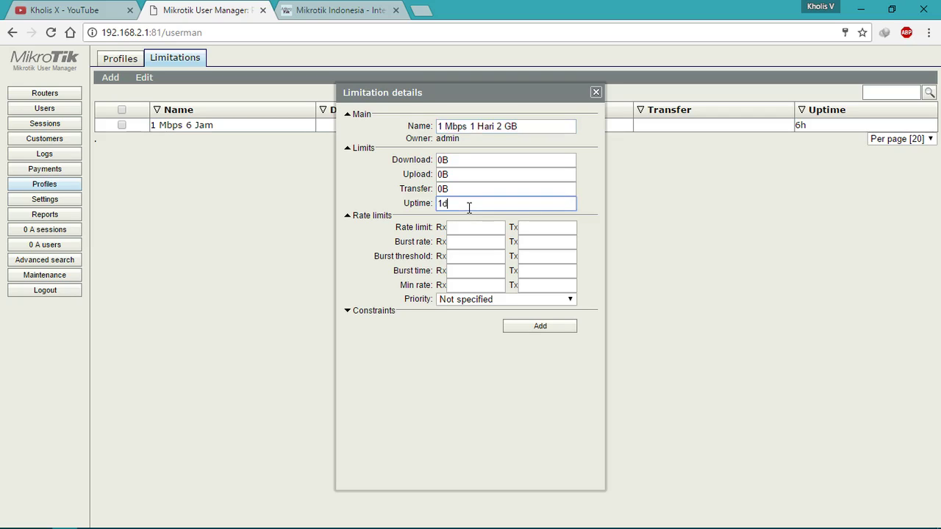
{"action": "double_click", "coordinate": [462, 189]}
{"action": "type", "text": "2g"}
{"action": "left_click", "coordinate": [458, 232]}
{"action": "type", "text": "128k"}
{"action": "key", "text": "Tab"}
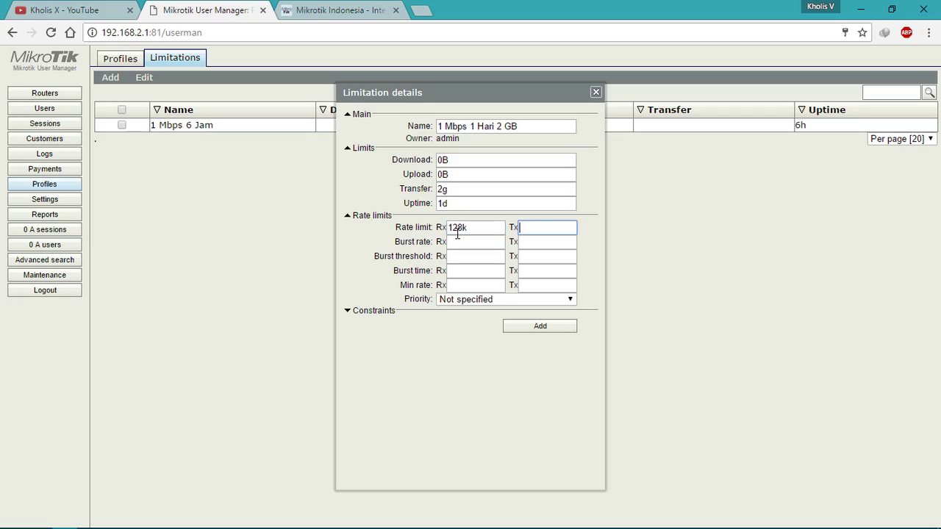
{"action": "type", "text": "1m"}
{"action": "left_click", "coordinate": [540, 326]}
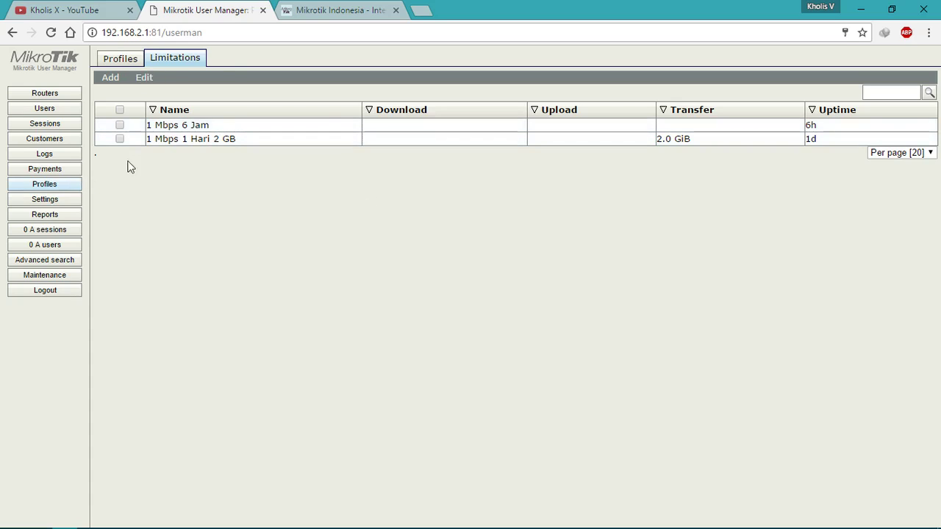
Step: On the Profiles tab, create a profile, correcting the mistyped name to 'Paket 6 Jam'
{"action": "left_click", "coordinate": [121, 59]}
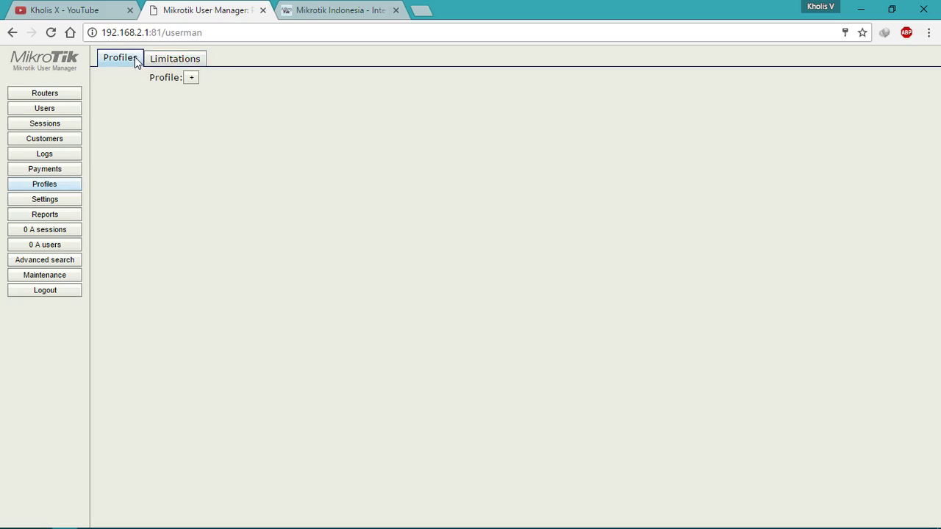
{"action": "left_click", "coordinate": [192, 80]}
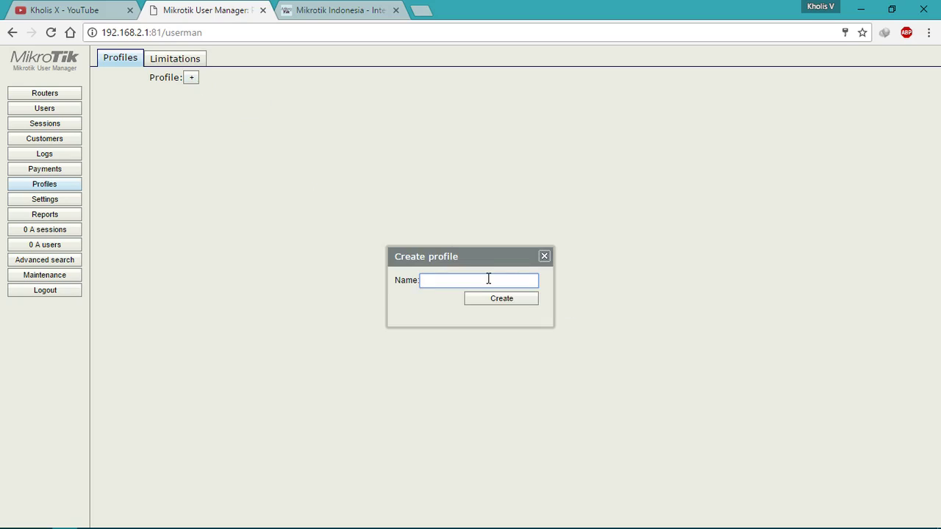
{"action": "type", "text": "1 Mb"}
{"action": "key", "text": "BackSpace"}
{"action": "key", "text": "BackSpace"}
{"action": "key", "text": "BackSpace"}
{"action": "key", "text": "BackSpace"}
{"action": "type", "text": "1Mbps6Jam"}
{"action": "key", "text": "ctrl+a"}
{"action": "key", "text": "BackSpace"}
{"action": "type", "text": "Paket 6 Jam"}
{"action": "left_click", "coordinate": [501, 300]}
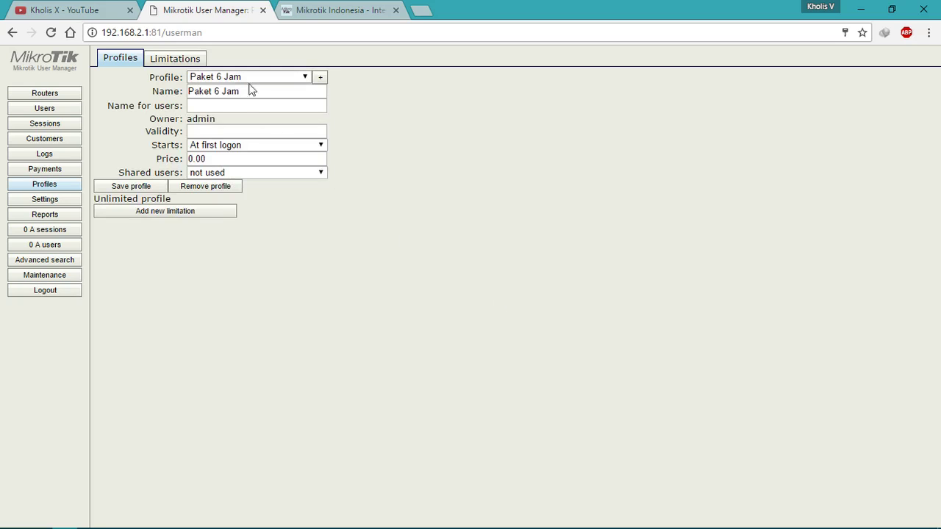
Step: Set name 'Paket 1 Mbps 6 Jam', validity 6h from first logon, price 2000, 1 shared user
{"action": "left_click", "coordinate": [248, 109]}
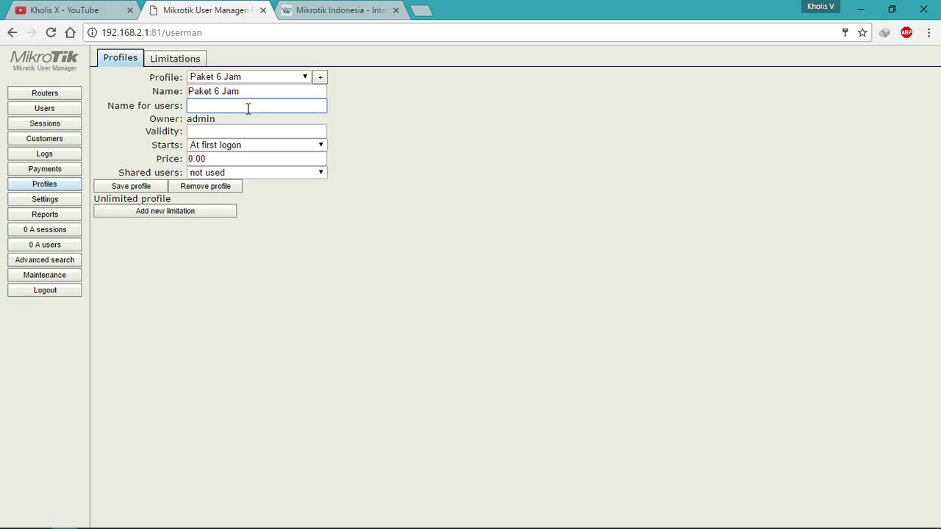
{"action": "type", "text": "Paket 1 Mbps 6 Jam"}
{"action": "left_click", "coordinate": [238, 129]}
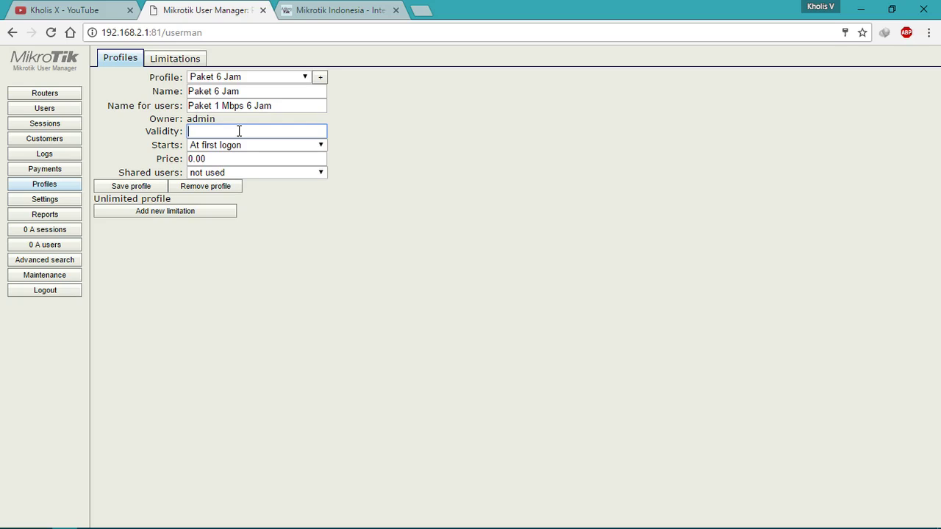
{"action": "type", "text": "6h"}
{"action": "left_click", "coordinate": [237, 147]}
{"action": "left_click", "coordinate": [460, 126]}
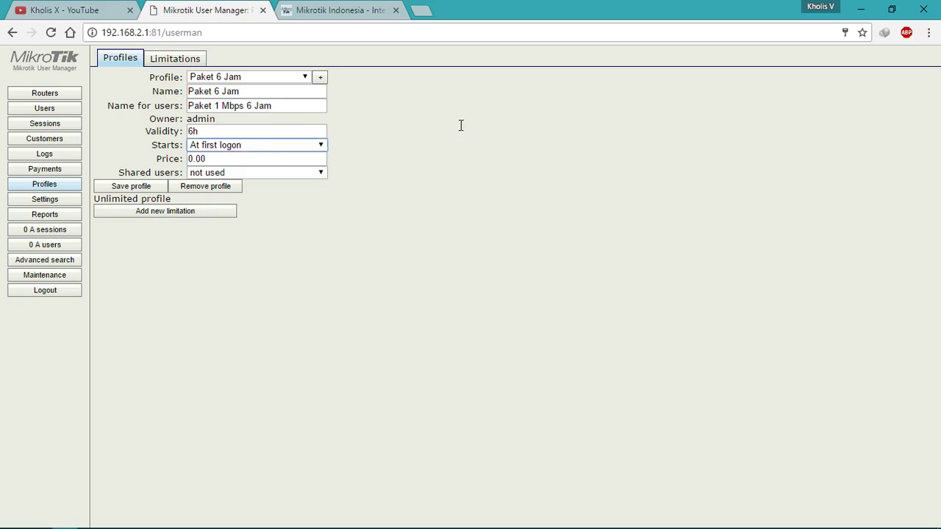
{"action": "double_click", "coordinate": [255, 156]}
{"action": "type", "text": "2000"}
{"action": "left_click", "coordinate": [254, 173]}
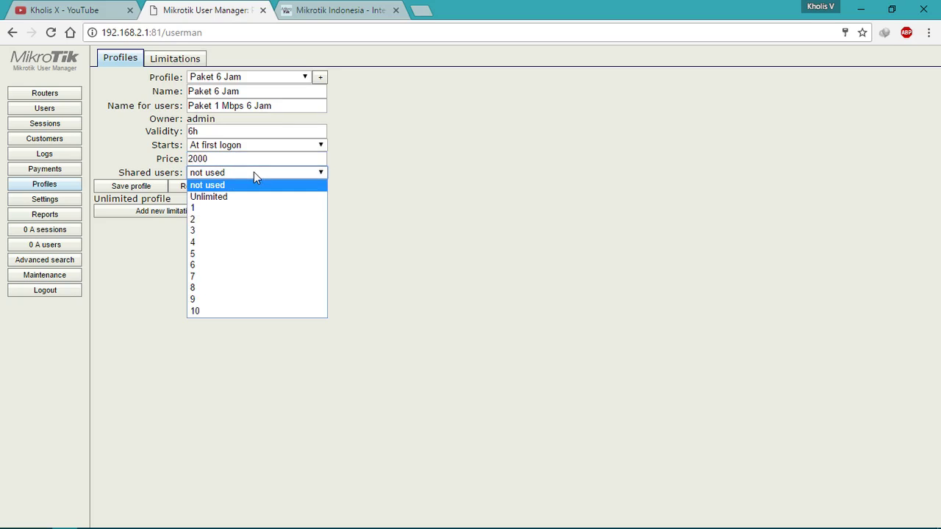
{"action": "left_click", "coordinate": [239, 208]}
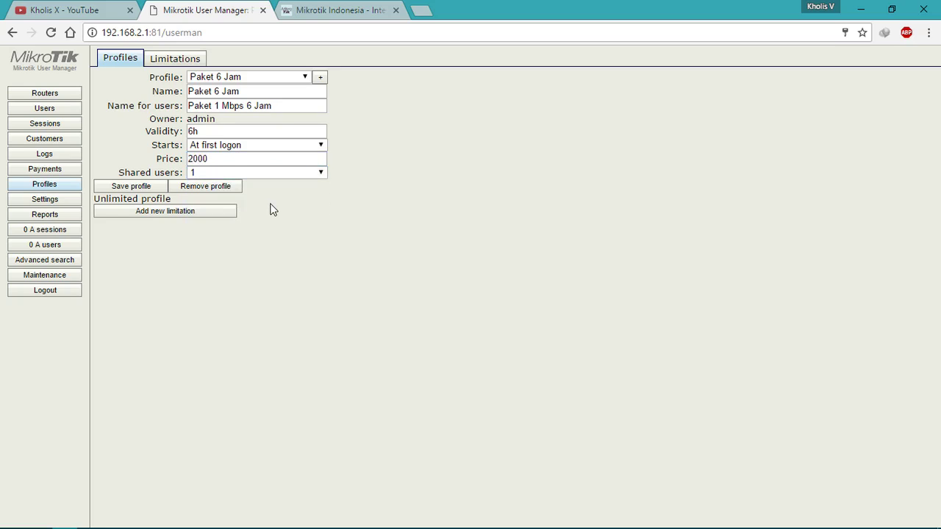
Step: Save the Paket 6 Jam profile and attach the '1 Mbps 6 Jam' limitation to it
{"action": "left_click", "coordinate": [124, 187]}
{"action": "left_click", "coordinate": [191, 62]}
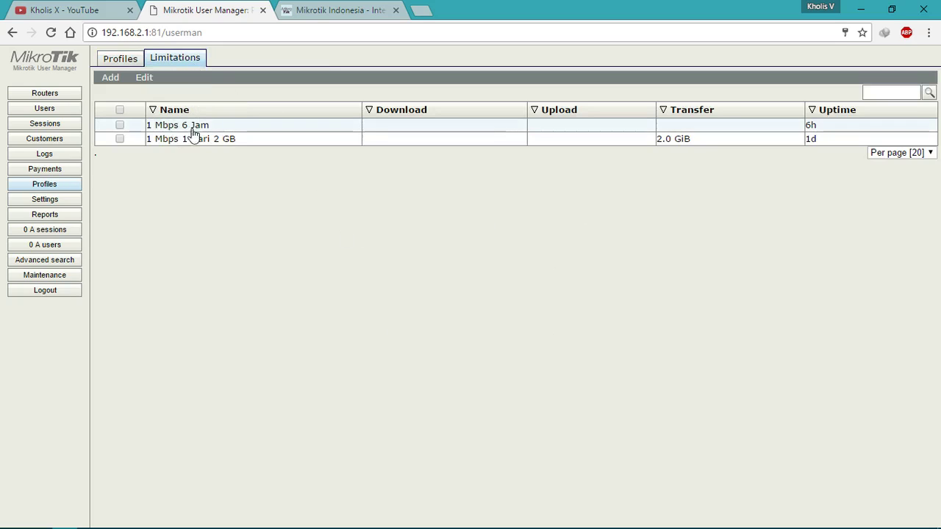
{"action": "left_click", "coordinate": [128, 62]}
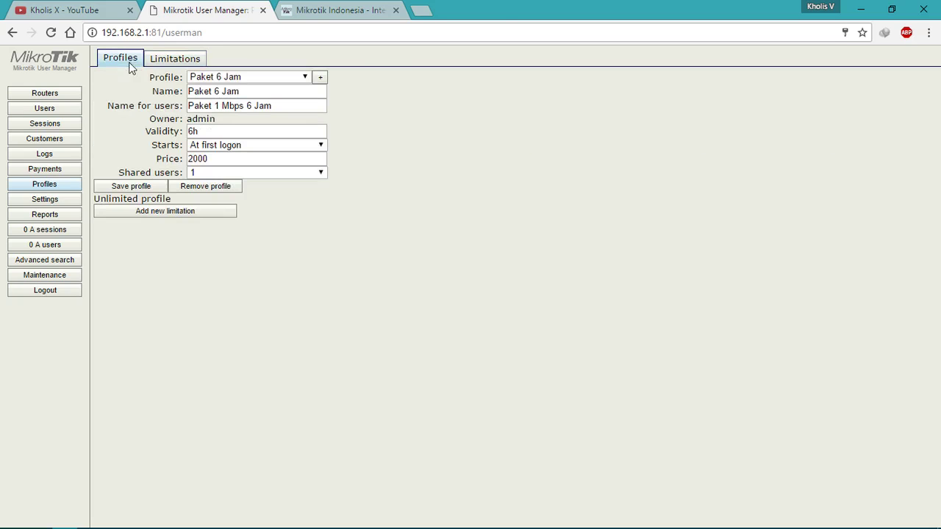
{"action": "left_click", "coordinate": [185, 215]}
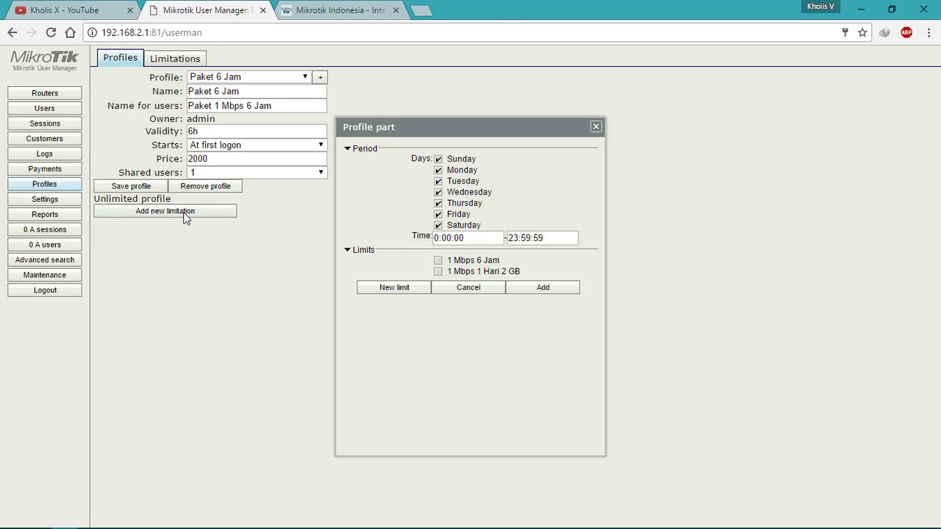
{"action": "left_click", "coordinate": [548, 290]}
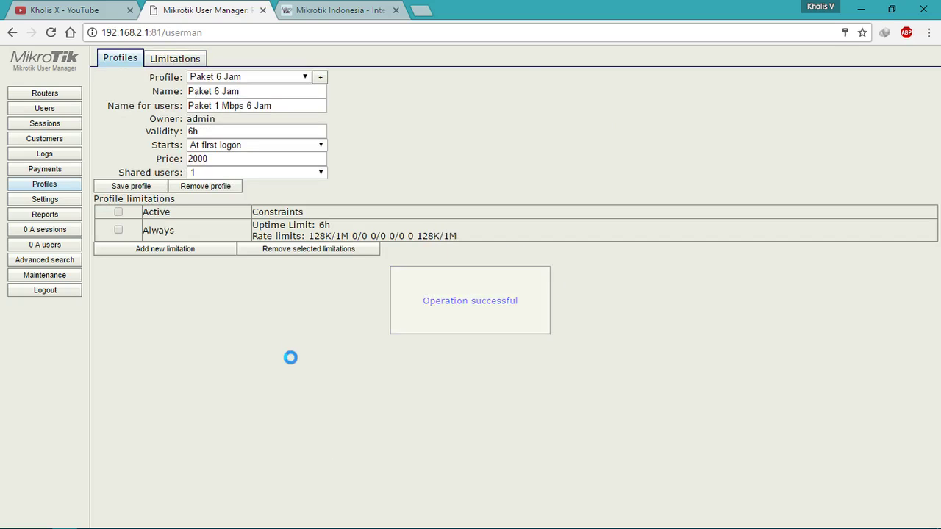
Step: Review Paket 6 Jam's user name, validity and 2000 price, plus the limitations list
{"action": "left_click", "coordinate": [266, 77]}
{"action": "left_click", "coordinate": [265, 78]}
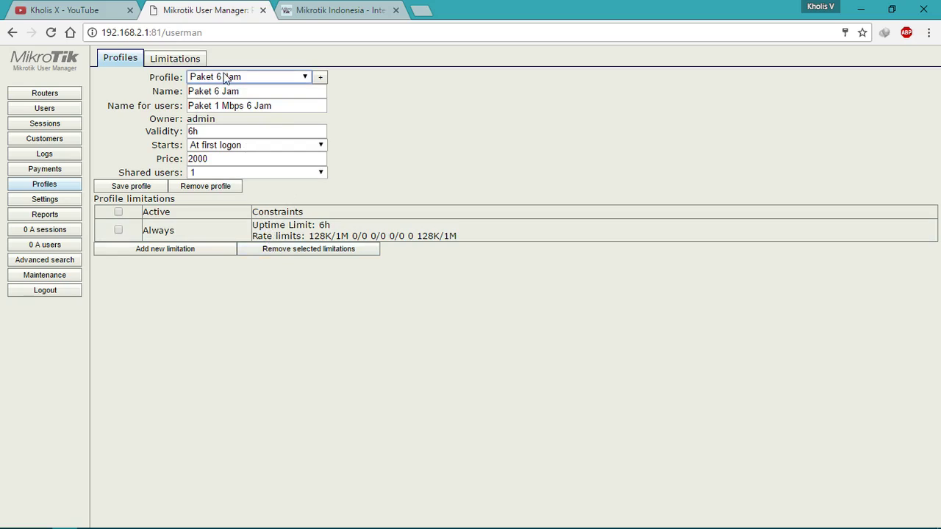
{"action": "left_click", "coordinate": [282, 107]}
{"action": "left_click", "coordinate": [235, 130]}
{"action": "left_click", "coordinate": [231, 157]}
{"action": "double_click", "coordinate": [231, 157]}
{"action": "left_click", "coordinate": [393, 168]}
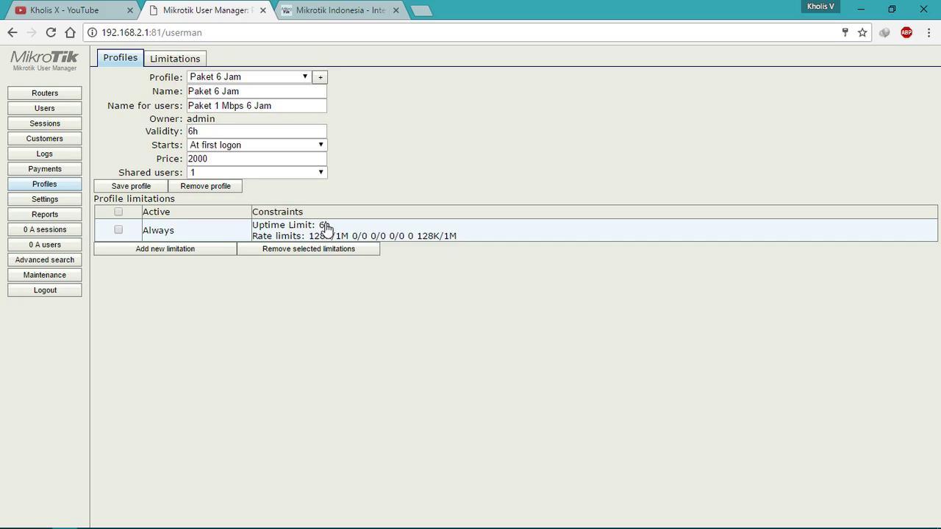
{"action": "left_click", "coordinate": [177, 62]}
{"action": "left_click", "coordinate": [121, 59]}
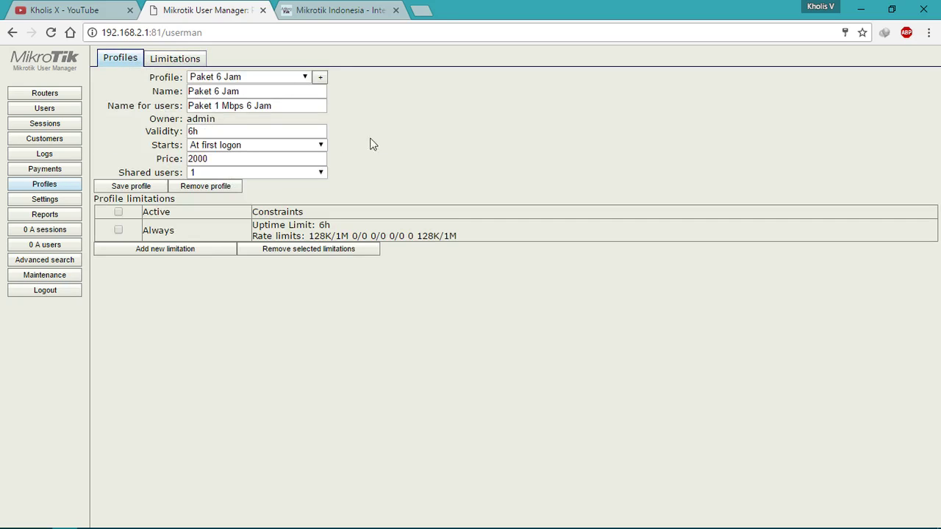
Step: Create another profile named 'Paket 1 Hari 2 GB'
{"action": "left_click", "coordinate": [321, 77]}
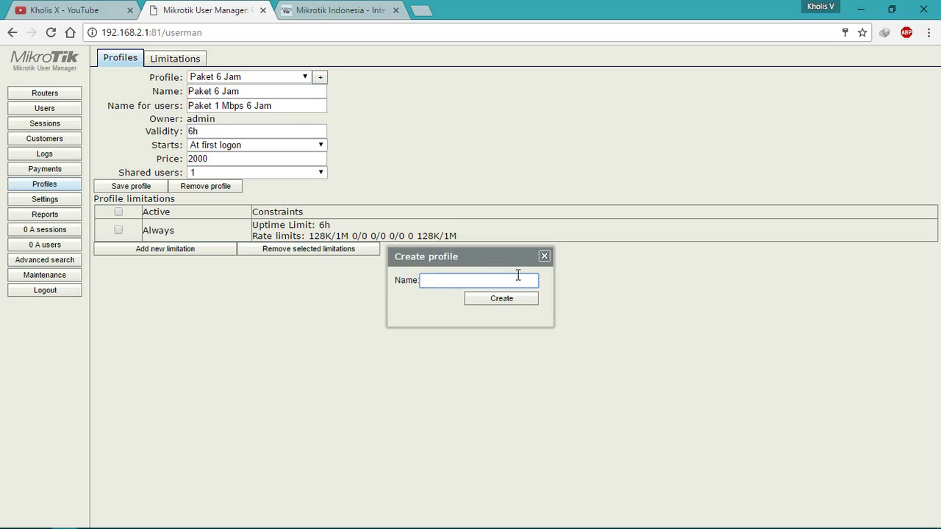
{"action": "type", "text": "Paket 1 Hari 2 GB"}
{"action": "left_click", "coordinate": [507, 300]}
Step: Give it user name 'Paket 1 Mbps 1 Hari 2 GB', price 8000, one shared user, and save
{"action": "left_click", "coordinate": [261, 108]}
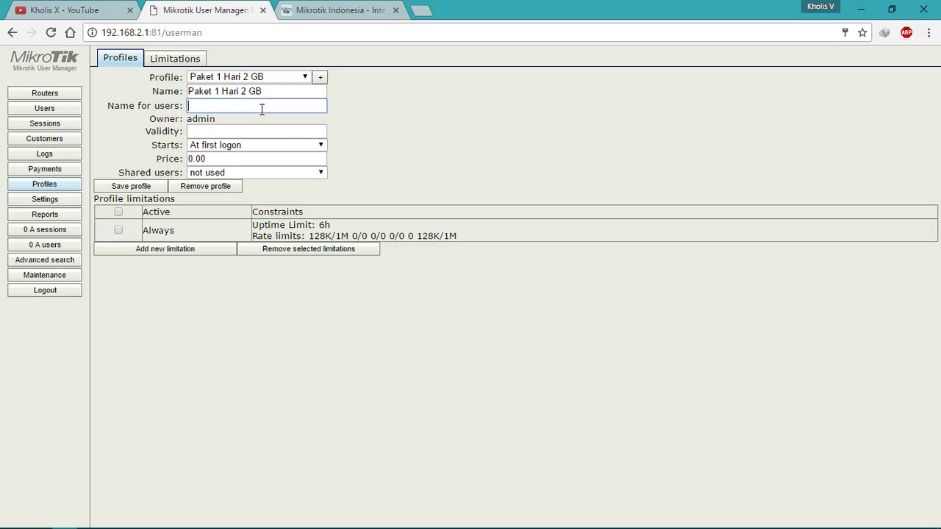
{"action": "type", "text": "Paket 1 Mbps 1 Hari 2 GB"}
{"action": "left_click", "coordinate": [276, 129]}
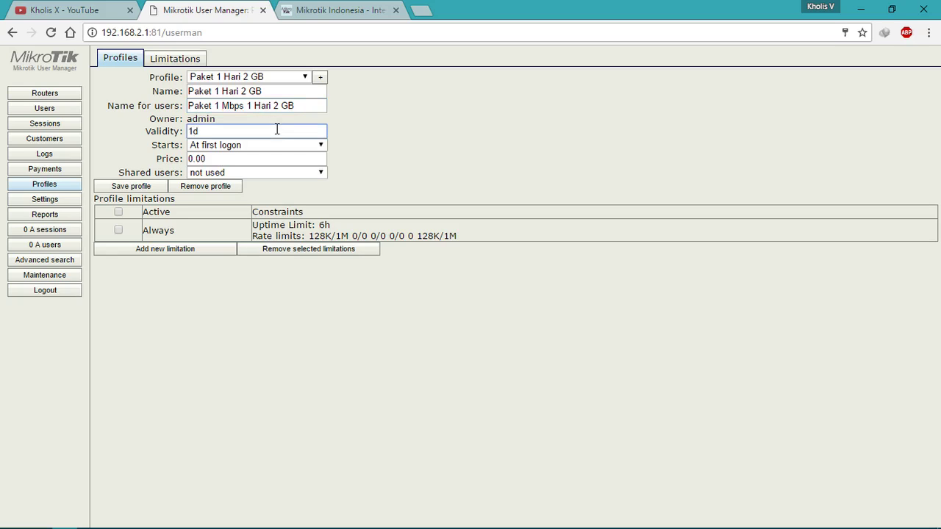
{"action": "key", "text": "Tab"}
{"action": "key", "text": "Tab"}
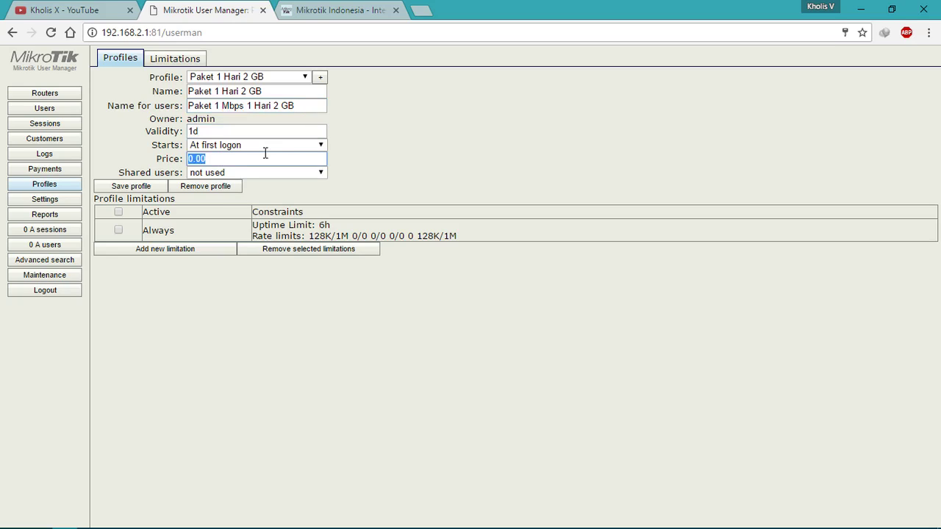
{"action": "type", "text": "8000"}
{"action": "left_click", "coordinate": [259, 173]}
{"action": "left_click", "coordinate": [253, 211]}
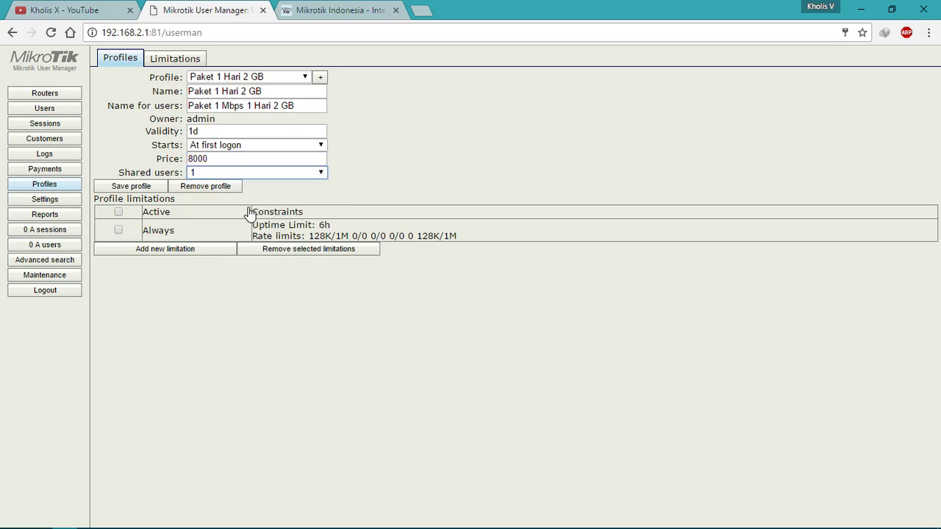
{"action": "left_click", "coordinate": [157, 189]}
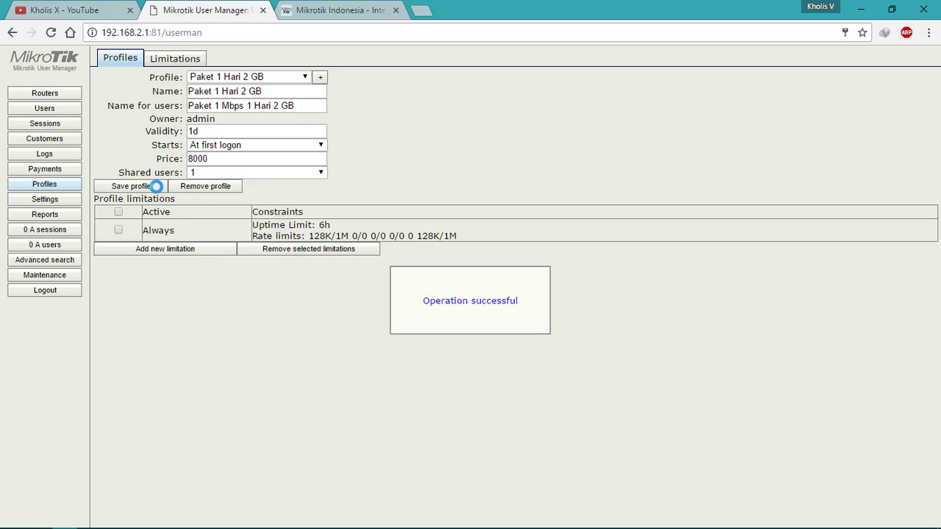
Step: Attach the 1-day 2 GB limitation, then view Paket 6 Jam and return to Paket 1 Hari 2 GB
{"action": "left_click", "coordinate": [153, 250]}
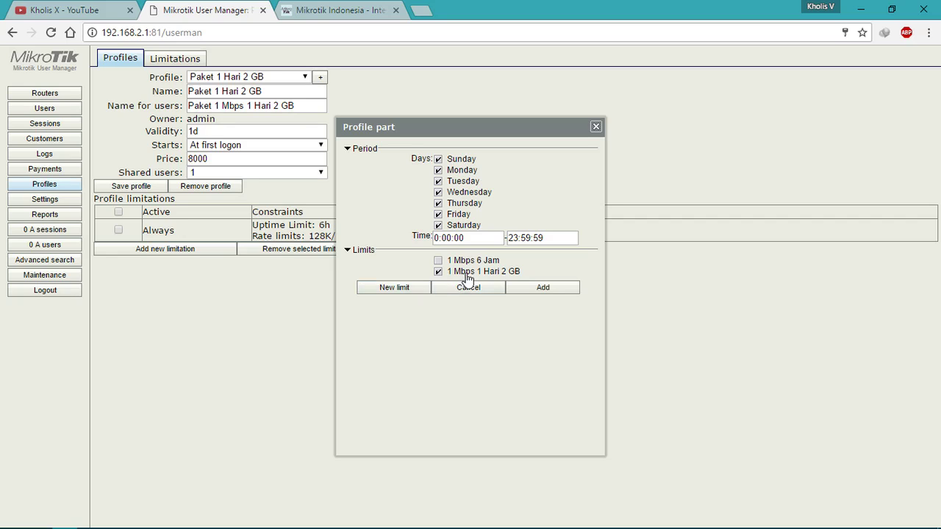
{"action": "left_click", "coordinate": [528, 290]}
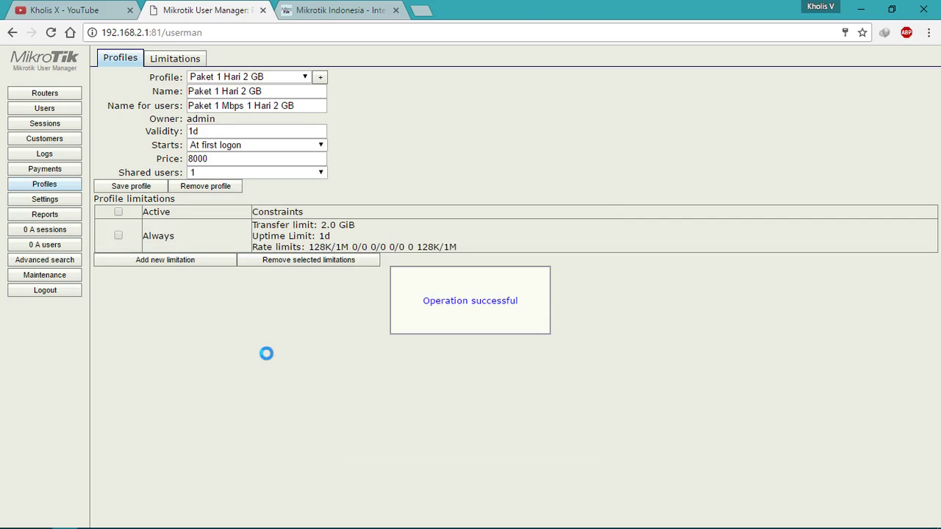
{"action": "left_click", "coordinate": [273, 77]}
{"action": "left_click", "coordinate": [269, 88]}
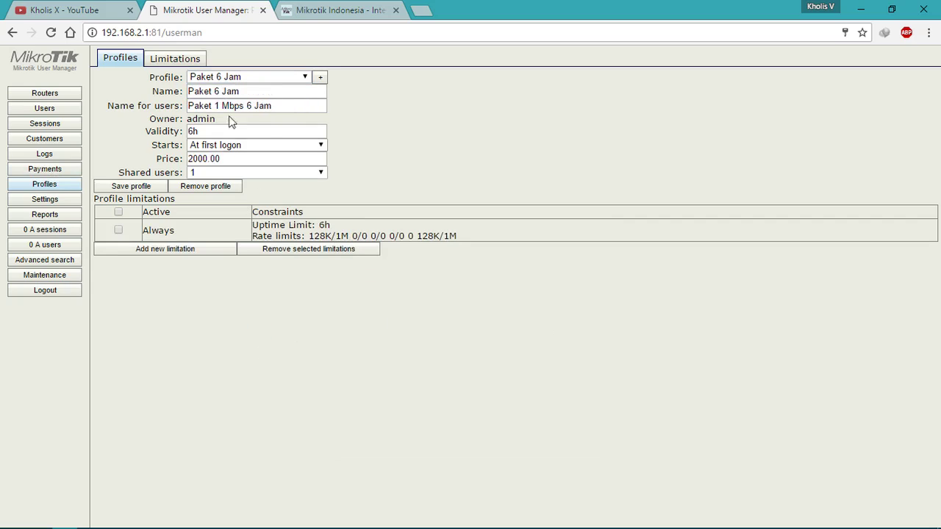
{"action": "left_click", "coordinate": [248, 78]}
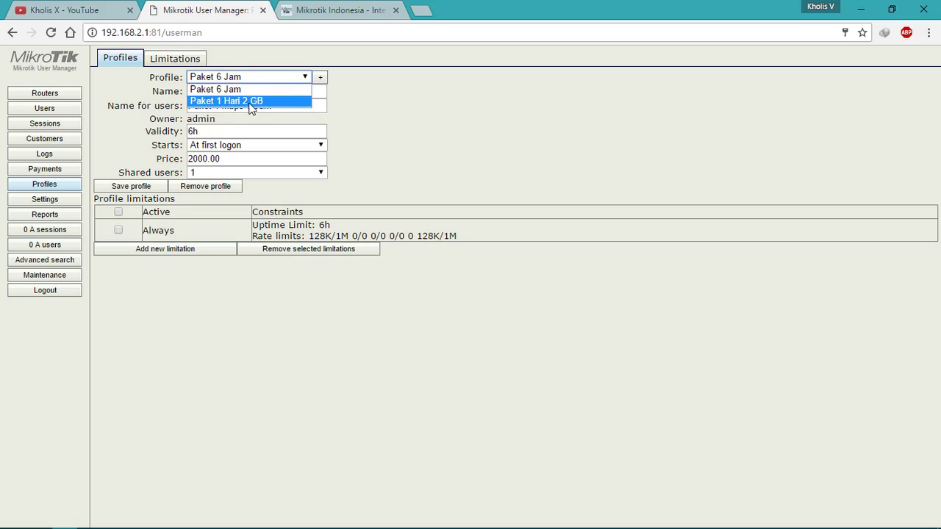
{"action": "left_click", "coordinate": [250, 103]}
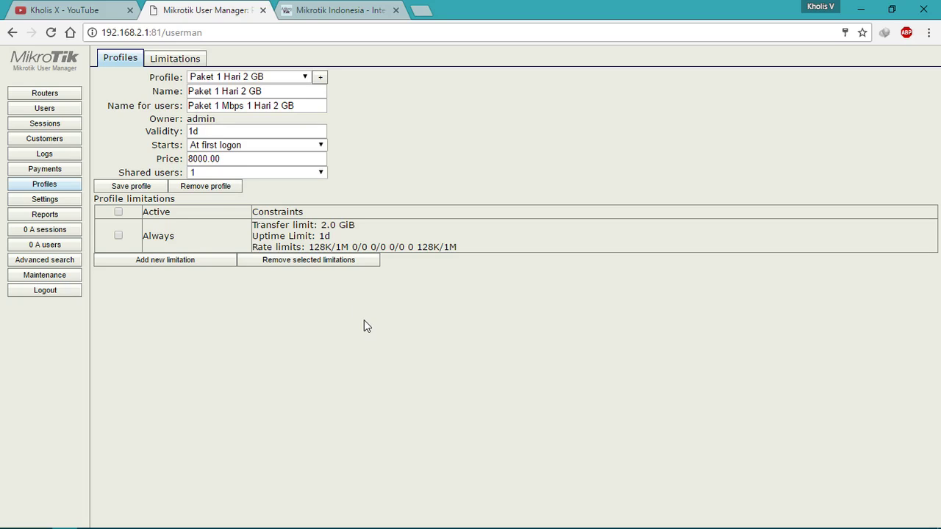
Step: Switch to the Mikrotik Indonesia tab and skim the Integrasi Hotspot dengan User Manager article
{"action": "left_click", "coordinate": [340, 16]}
{"action": "left_click", "coordinate": [212, 7]}
{"action": "left_click", "coordinate": [324, 9]}
{"action": "scroll", "coordinate": [483, 344], "scroll_direction": "down", "scroll_amount": 4}
{"action": "scroll", "coordinate": [378, 111], "scroll_direction": "up", "scroll_amount": 4}
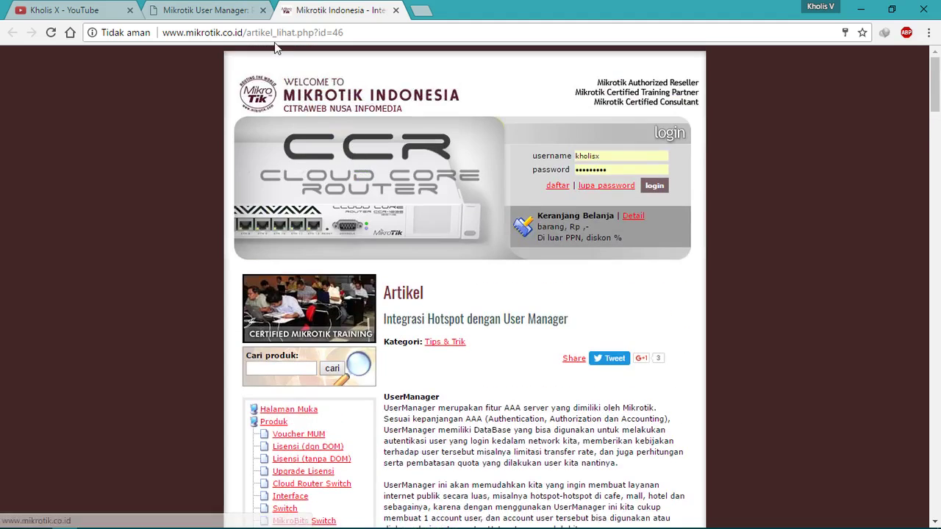
Step: Scroll down through the rest of the article, then close the Mikrotik Indonesia tab
{"action": "left_click", "coordinate": [221, 9]}
{"action": "left_click", "coordinate": [317, 8]}
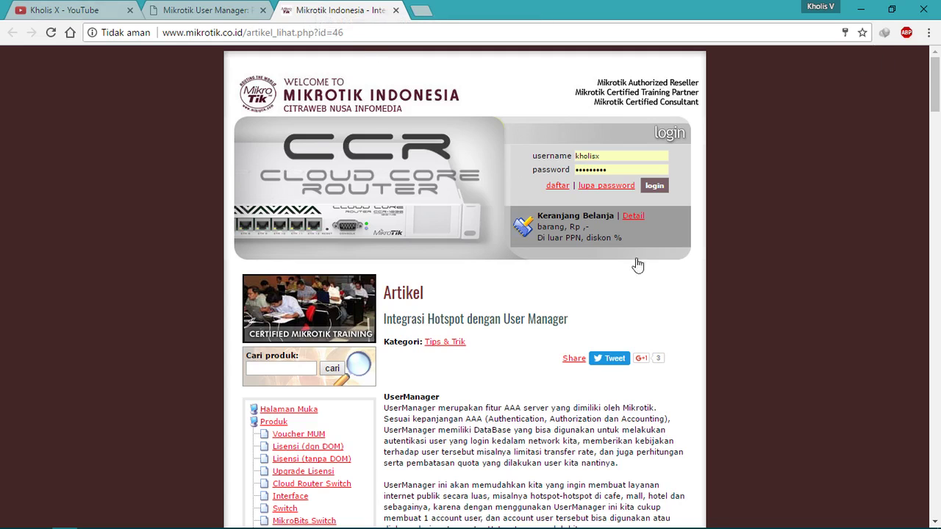
{"action": "left_click_drag", "start_coordinate": [939, 98], "coordinate": [933, 496]}
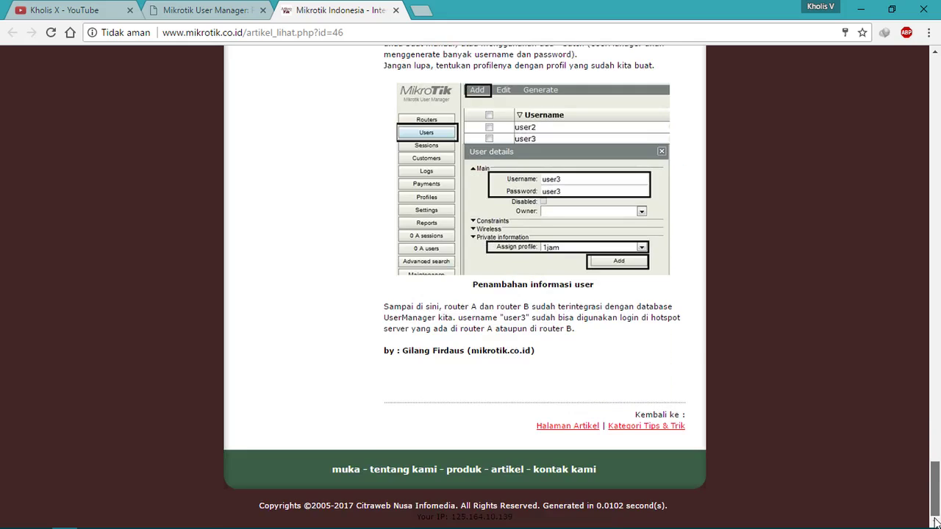
{"action": "left_click", "coordinate": [395, 11]}
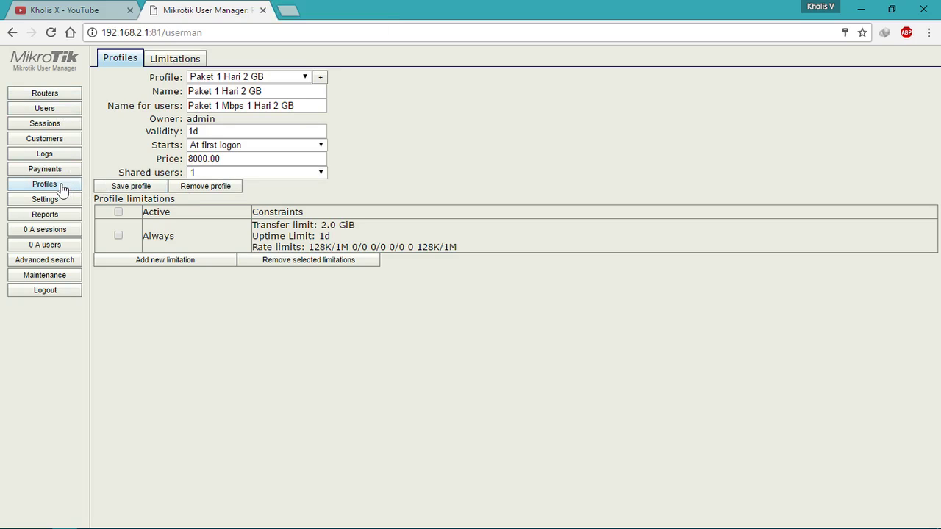
Step: Look over the routers list and the Paket 6 Jam profile, then return to Users
{"action": "left_click", "coordinate": [66, 97]}
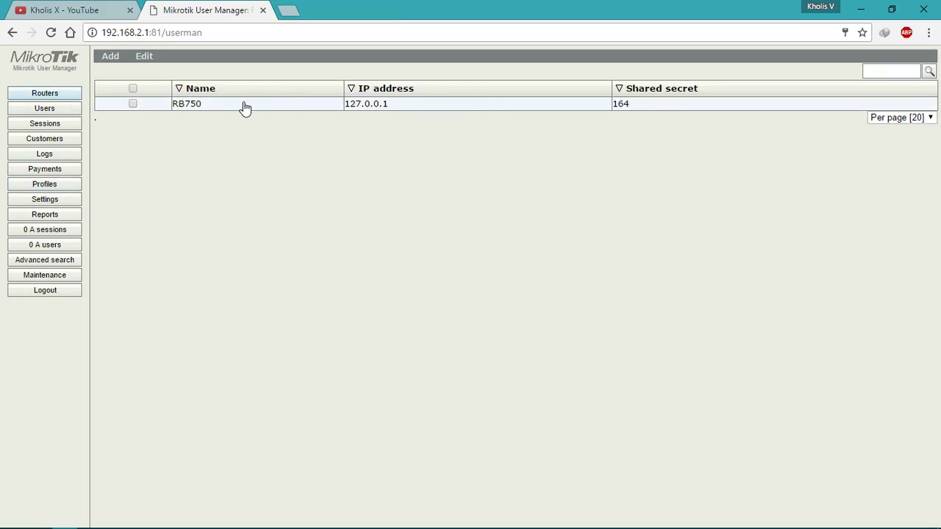
{"action": "left_click", "coordinate": [61, 184]}
{"action": "left_click", "coordinate": [268, 77]}
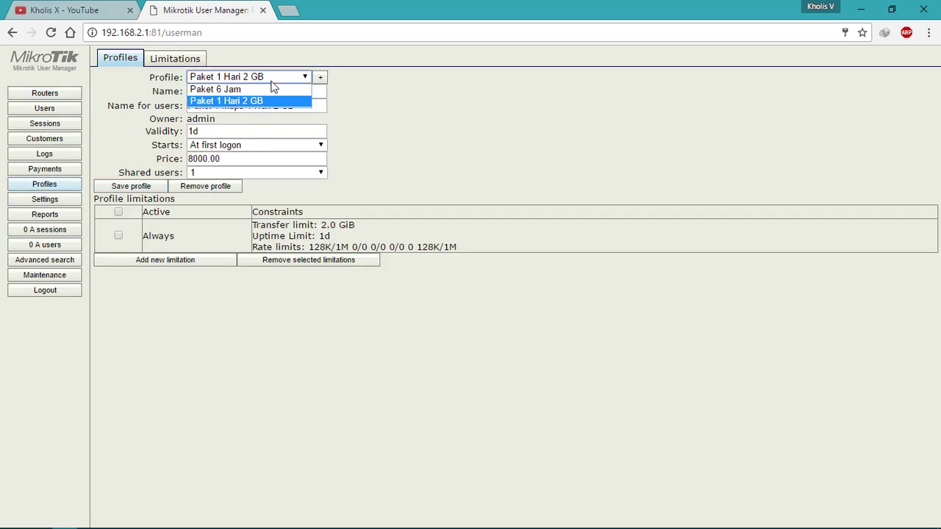
{"action": "left_click", "coordinate": [270, 101]}
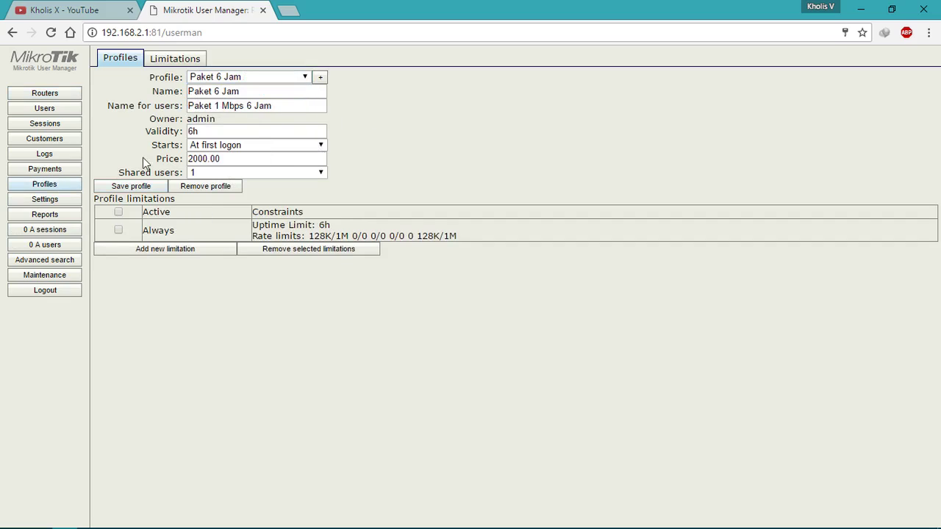
{"action": "left_click", "coordinate": [64, 111]}
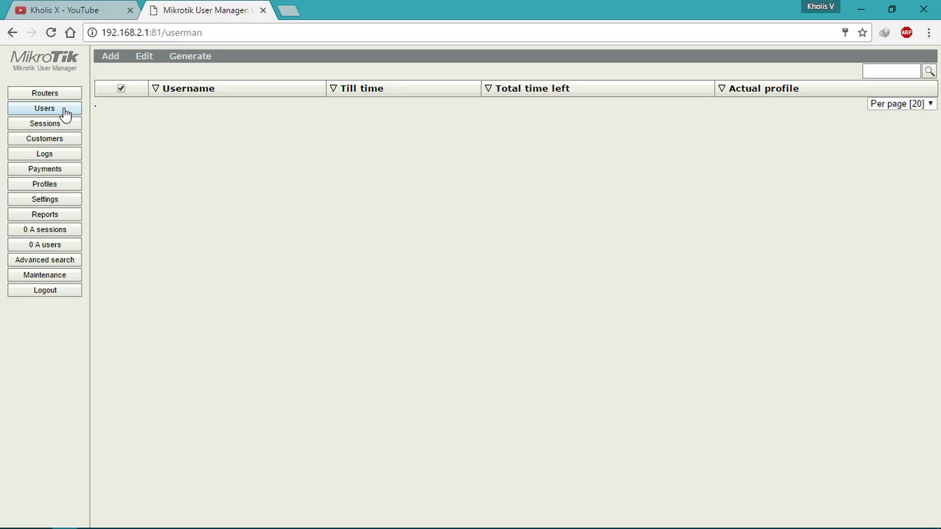
Step: Try the batch-user form with the 6 Jam and 1 Hari 2 GB profiles, then close it unused
{"action": "left_click", "coordinate": [110, 58]}
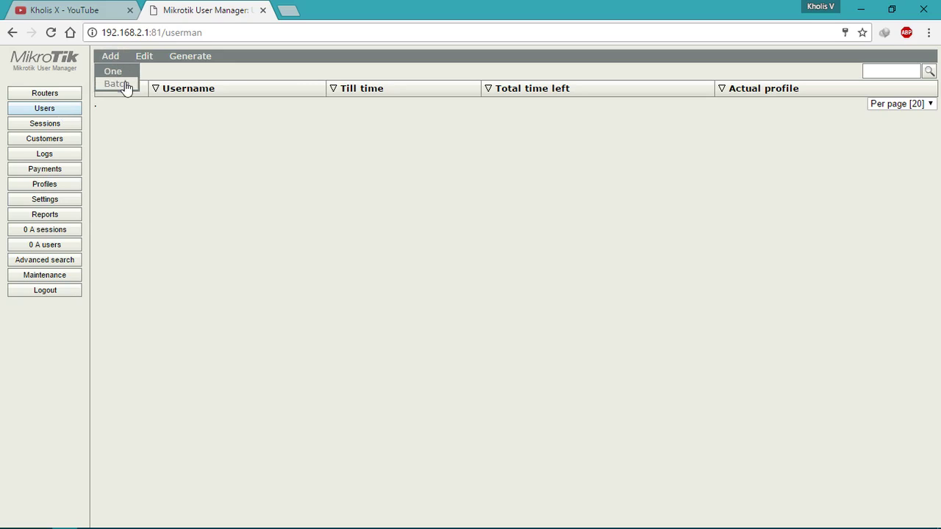
{"action": "left_click", "coordinate": [118, 84]}
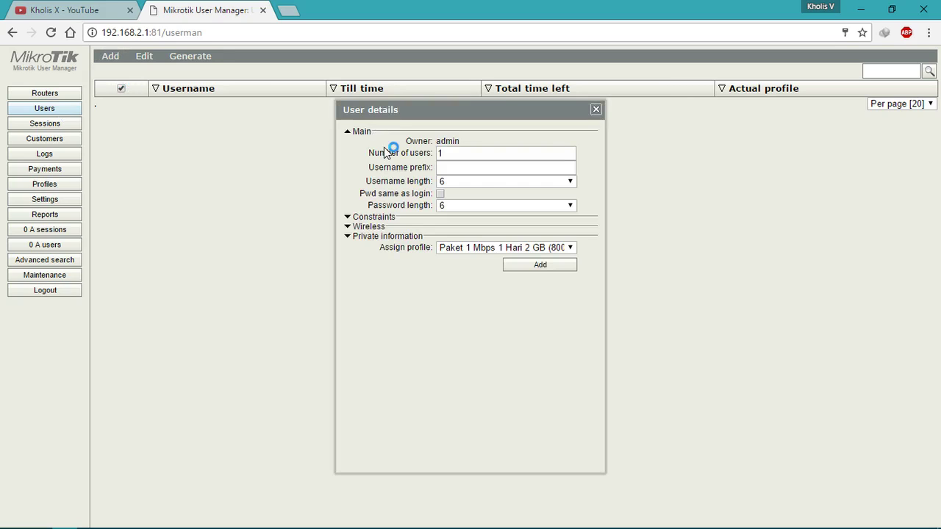
{"action": "left_click", "coordinate": [507, 235]}
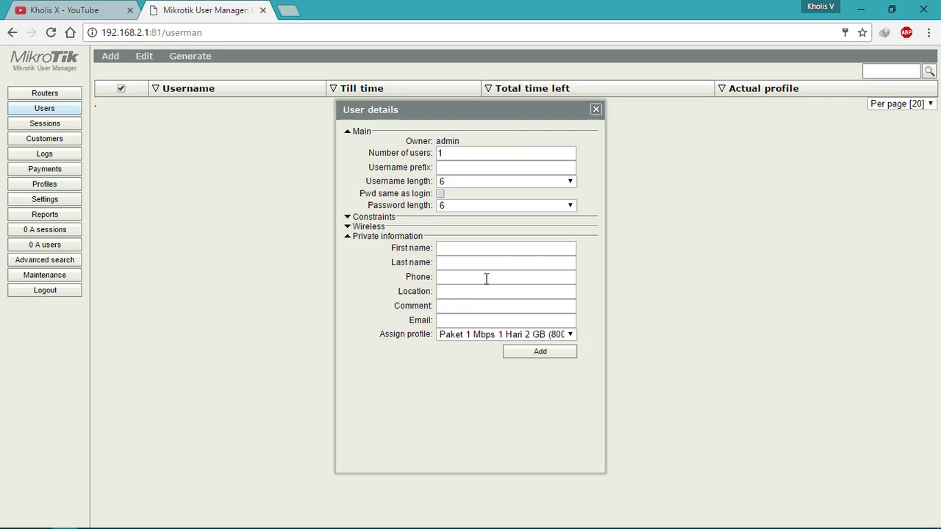
{"action": "left_click", "coordinate": [475, 336]}
{"action": "left_click", "coordinate": [491, 359]}
{"action": "left_click", "coordinate": [497, 336]}
{"action": "left_click", "coordinate": [491, 345]}
{"action": "left_click", "coordinate": [595, 109]}
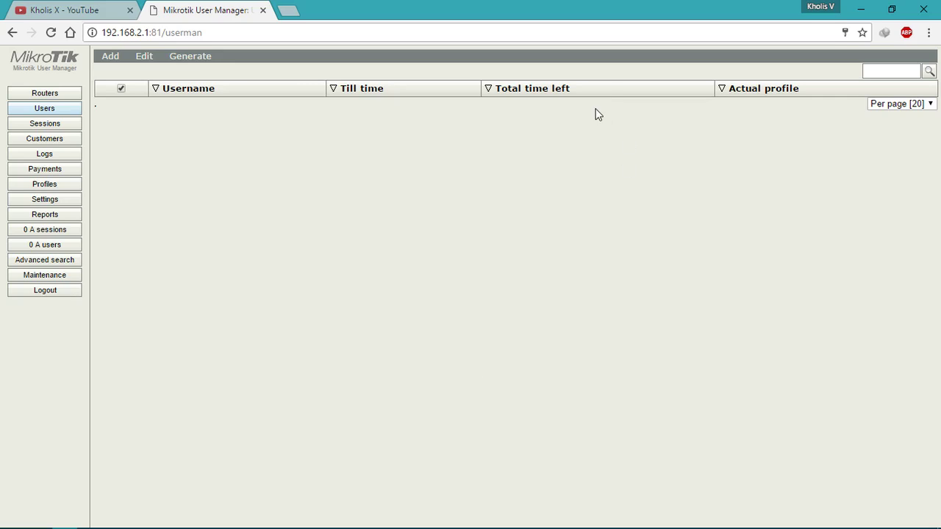
Step: Inspect the single-user form's private information, wireless and constraints sections, then close it
{"action": "left_click", "coordinate": [122, 69]}
{"action": "left_click", "coordinate": [451, 158]}
{"action": "left_click", "coordinate": [453, 173]}
{"action": "left_click", "coordinate": [395, 228]}
{"action": "left_click", "coordinate": [375, 218]}
{"action": "left_click", "coordinate": [382, 209]}
{"action": "left_click", "coordinate": [377, 209]}
{"action": "left_click", "coordinate": [375, 218]}
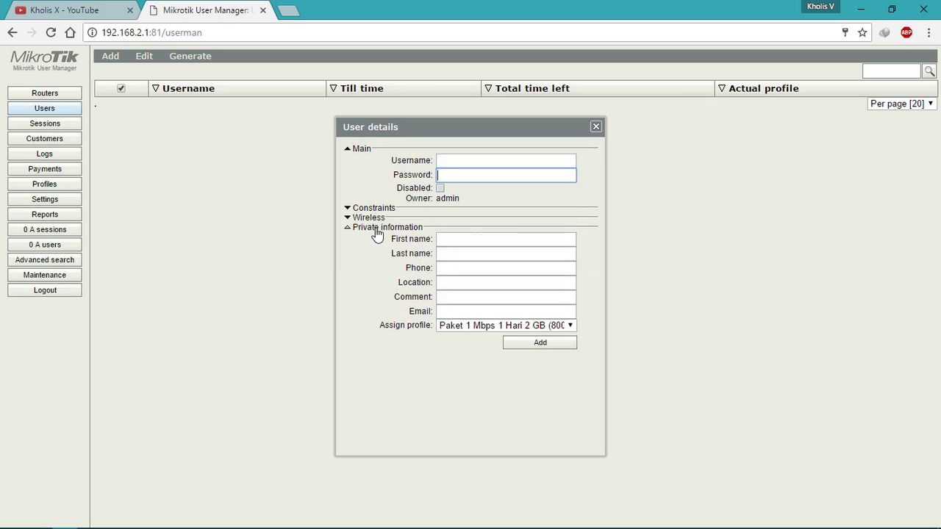
{"action": "left_click", "coordinate": [376, 227]}
{"action": "left_click", "coordinate": [597, 126]}
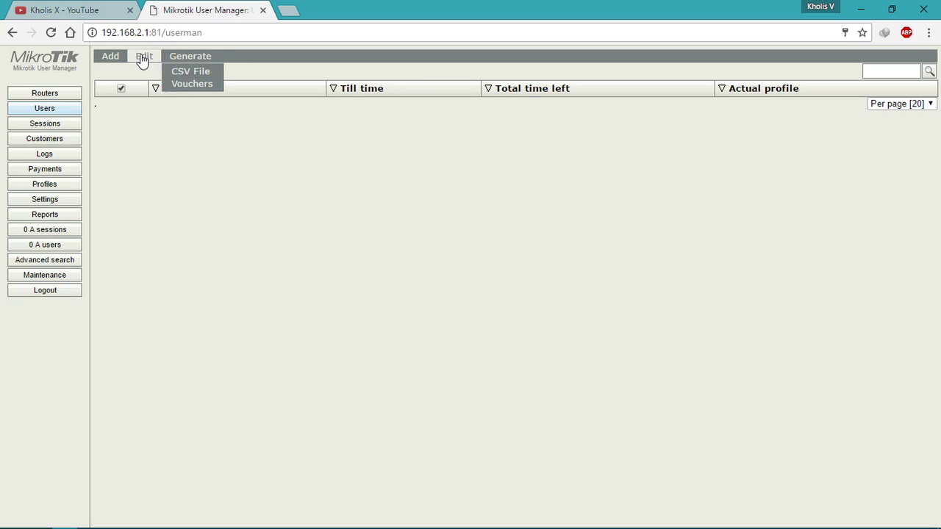
Step: Add a single user with a username and password on Paket 1 Mbps 1 Hari 2 GB, one shared user
{"action": "left_click", "coordinate": [114, 70]}
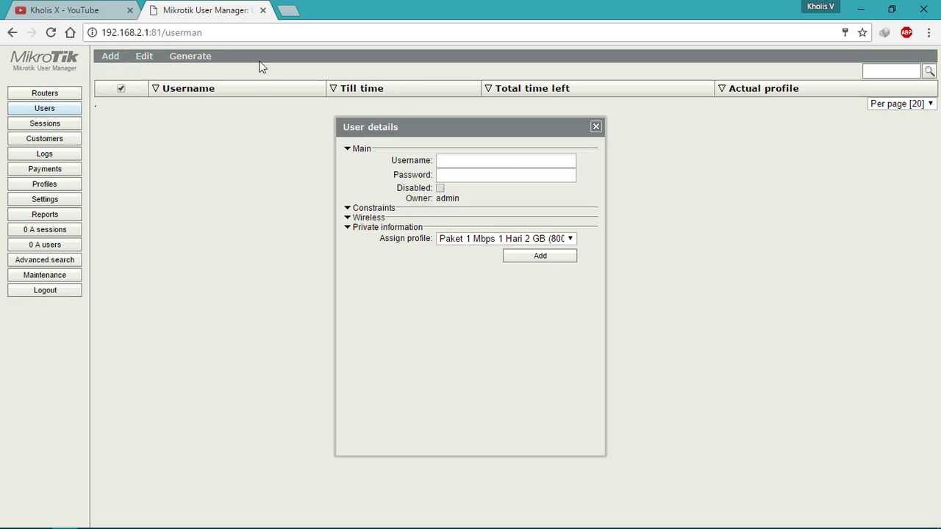
{"action": "left_click", "coordinate": [497, 149]}
{"action": "left_click", "coordinate": [492, 159]}
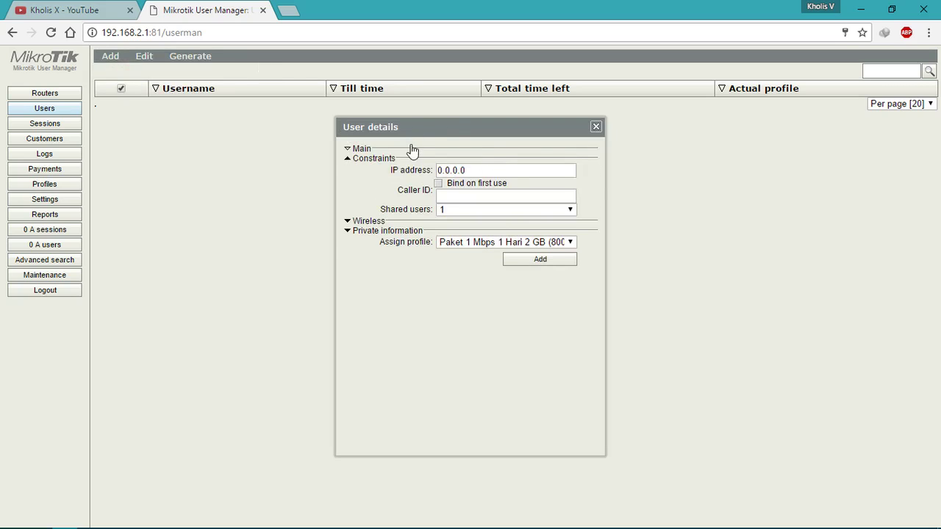
{"action": "left_click", "coordinate": [412, 150]}
{"action": "left_click", "coordinate": [466, 163]}
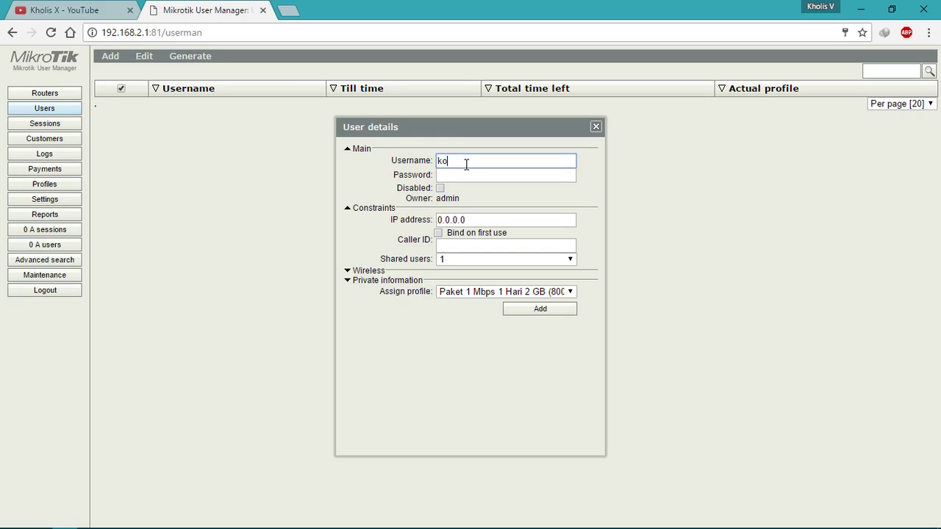
{"action": "type", "text": "x"}
{"action": "key", "text": "Tab"}
{"action": "left_click", "coordinate": [469, 293]}
{"action": "left_click", "coordinate": [472, 308]}
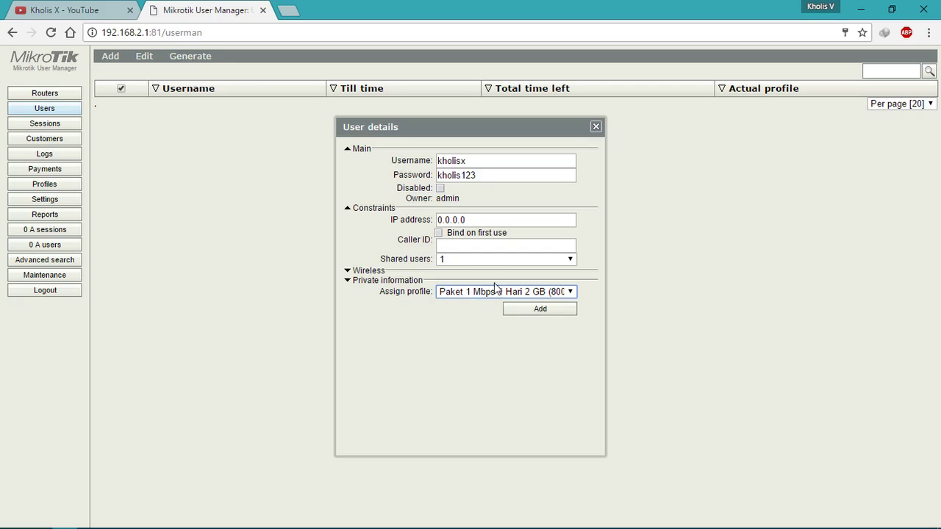
{"action": "left_click", "coordinate": [473, 261]}
{"action": "left_click", "coordinate": [473, 281]}
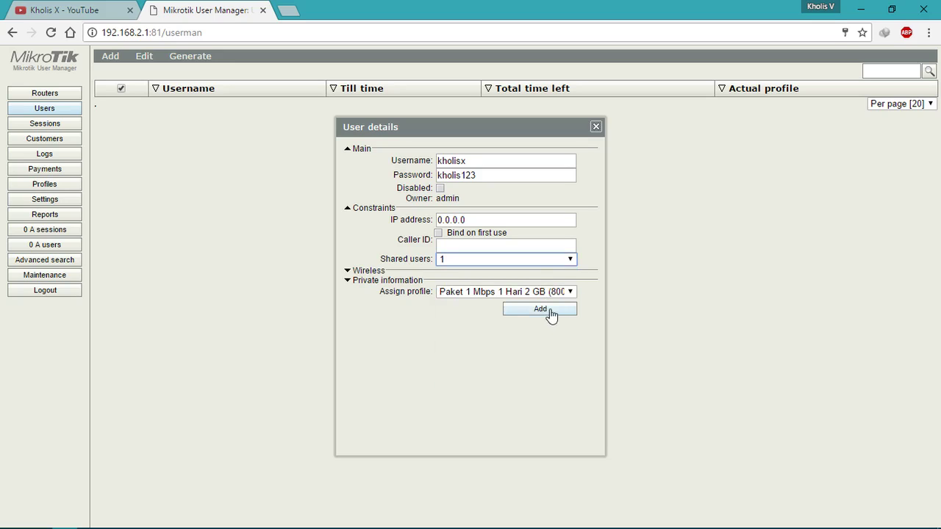
{"action": "left_click", "coordinate": [541, 309]}
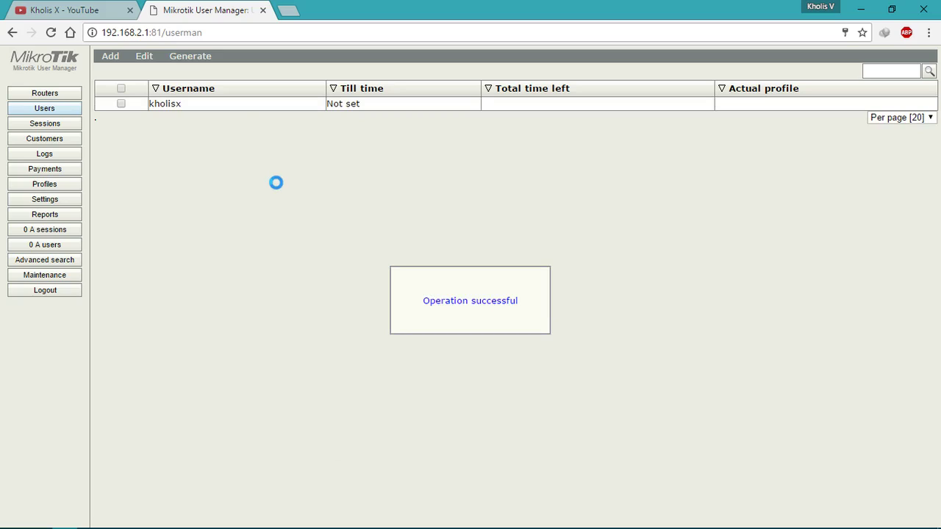
Step: Check the new user's username and password details, then close without changes
{"action": "left_click", "coordinate": [235, 106]}
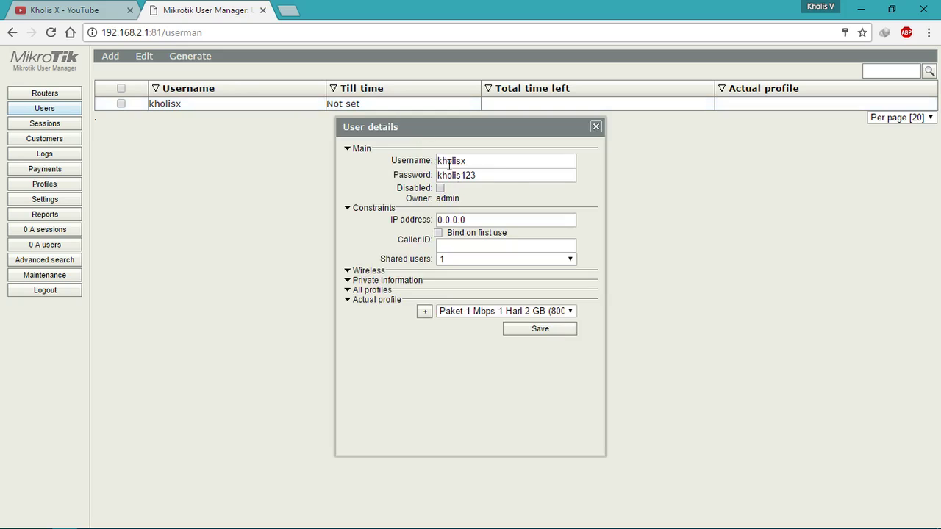
{"action": "double_click", "coordinate": [503, 177]}
{"action": "left_click", "coordinate": [496, 159]}
{"action": "left_click", "coordinate": [498, 173]}
{"action": "left_click", "coordinate": [597, 128]}
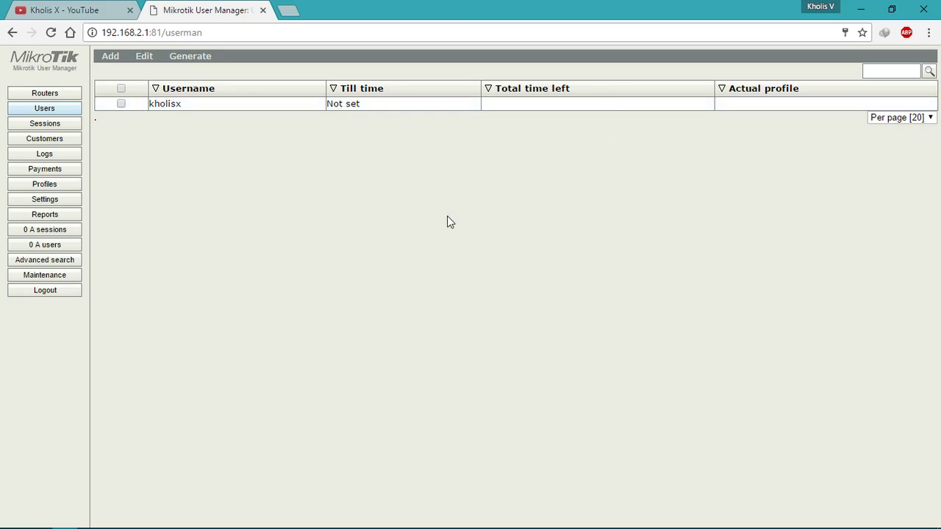
Step: Try the batch-user form with the Paket 1 Mbps 6 Jam profile, then close it without adding
{"action": "left_click", "coordinate": [118, 66]}
{"action": "left_click", "coordinate": [123, 84]}
{"action": "left_click", "coordinate": [487, 152]}
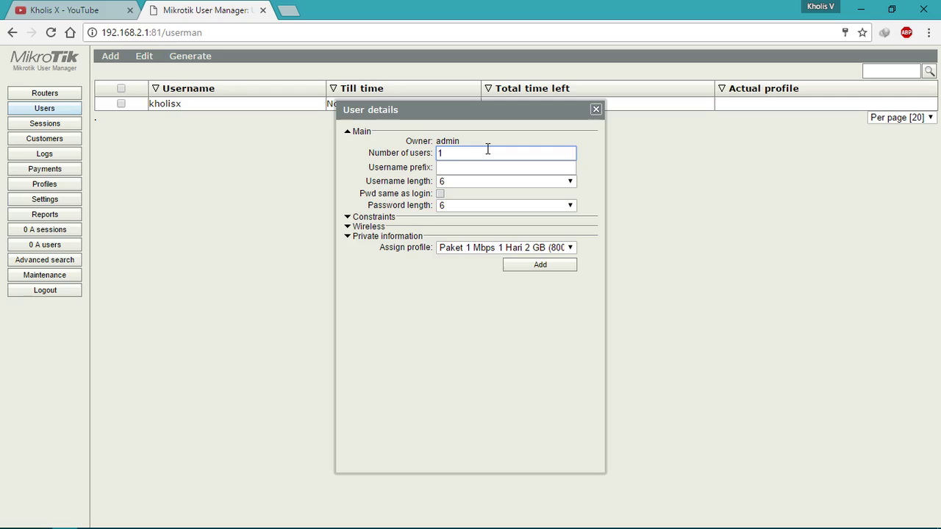
{"action": "left_click", "coordinate": [449, 250]}
{"action": "left_click", "coordinate": [456, 272]}
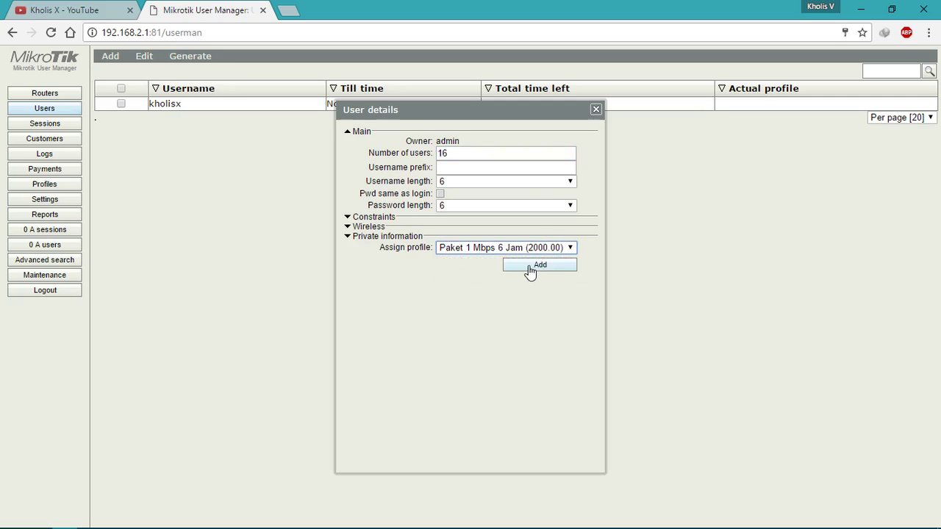
{"action": "left_click", "coordinate": [478, 154]}
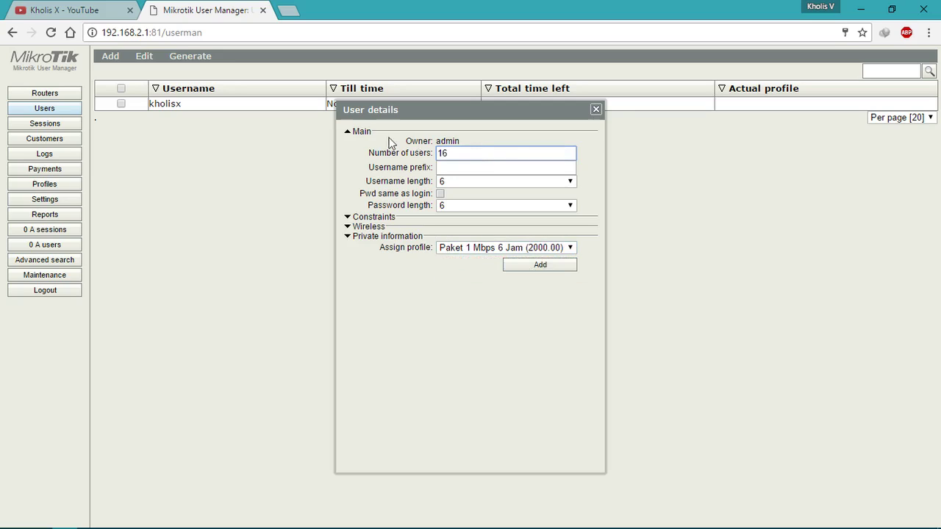
{"action": "left_click", "coordinate": [596, 109]}
Step: Start a new batch of 16 users with 6-character usernames and passwords
{"action": "left_click", "coordinate": [116, 85]}
{"action": "left_click", "coordinate": [464, 151]}
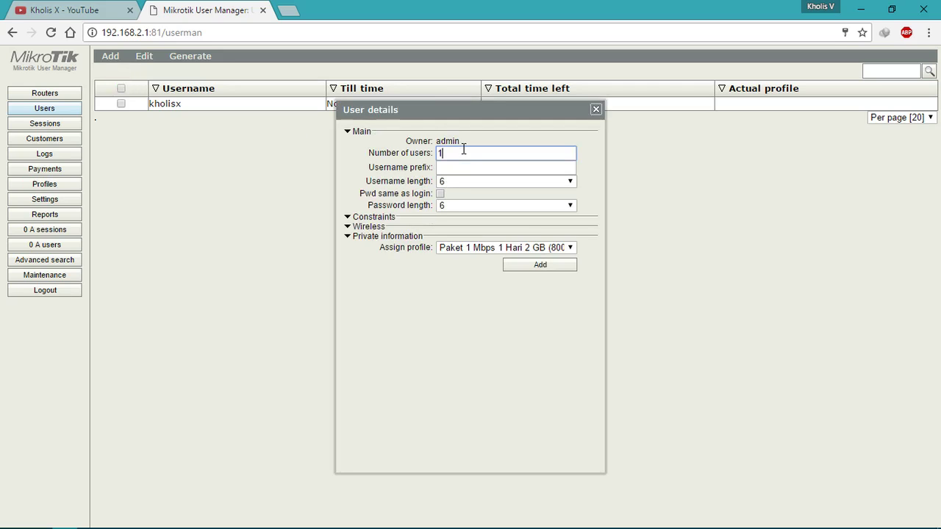
{"action": "left_click", "coordinate": [469, 182]}
{"action": "left_click", "coordinate": [478, 182]}
{"action": "left_click", "coordinate": [483, 206]}
{"action": "left_click", "coordinate": [484, 206]}
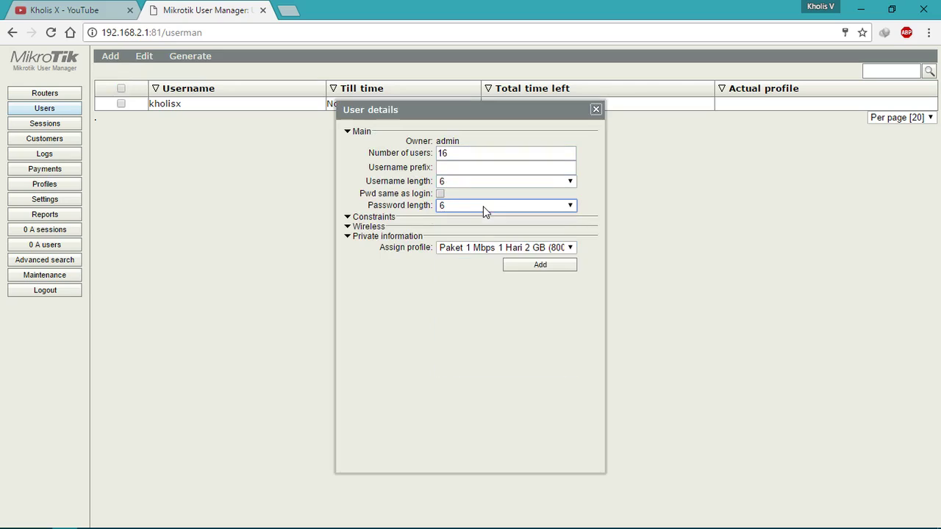
Step: Assign the Paket 1 Mbps 6 Jam profile, add the 16 users and close the dialog
{"action": "left_click", "coordinate": [490, 247]}
{"action": "left_click", "coordinate": [479, 277]}
{"action": "left_click", "coordinate": [482, 250]}
{"action": "left_click", "coordinate": [482, 262]}
{"action": "left_click", "coordinate": [484, 252]}
{"action": "left_click", "coordinate": [484, 261]}
{"action": "left_click", "coordinate": [483, 250]}
{"action": "left_click", "coordinate": [483, 272]}
{"action": "left_click", "coordinate": [533, 270]}
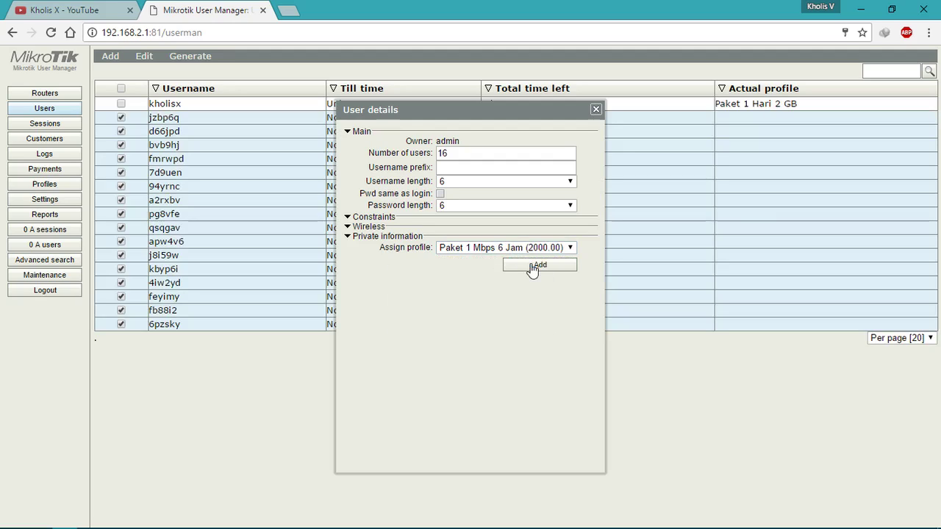
{"action": "left_click", "coordinate": [595, 110]}
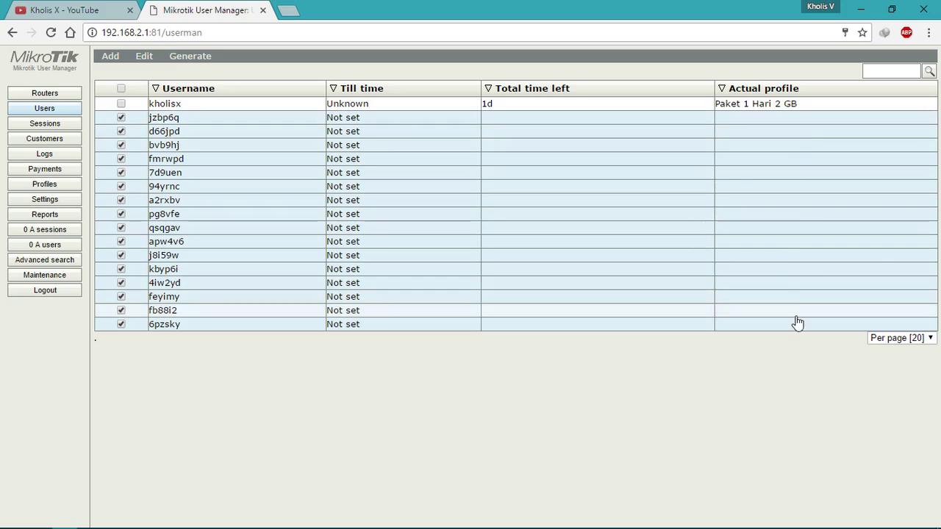
Step: Generate vouchers for the checked users and open the voucher printout
{"action": "left_click", "coordinate": [208, 62]}
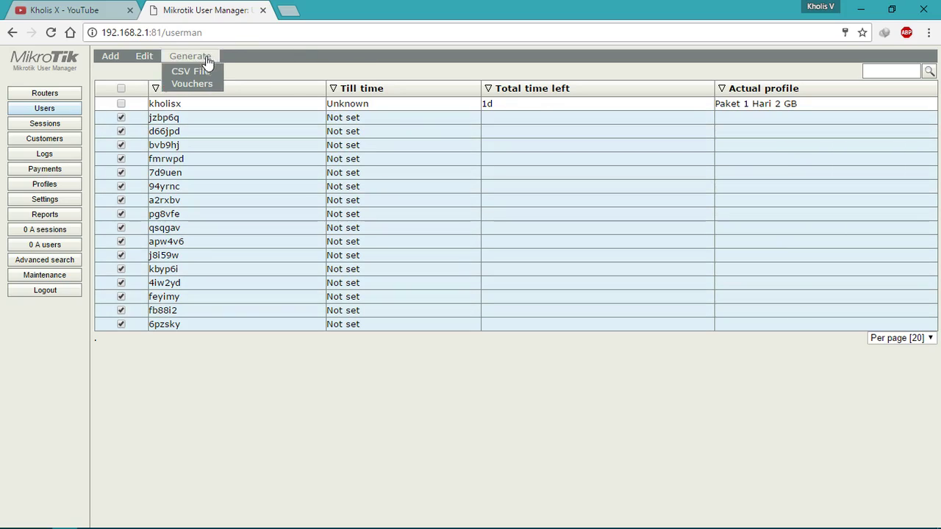
{"action": "left_click", "coordinate": [209, 84]}
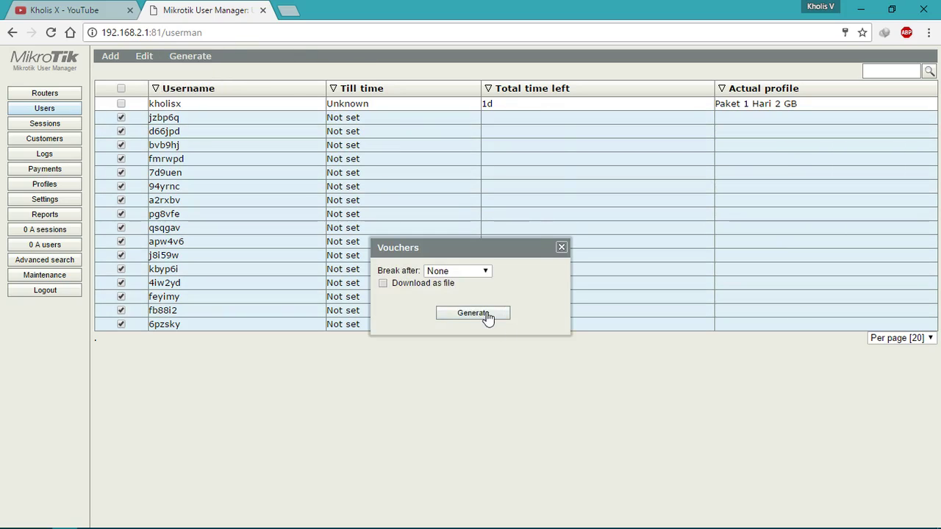
{"action": "left_click", "coordinate": [485, 314]}
{"action": "left_click", "coordinate": [494, 289]}
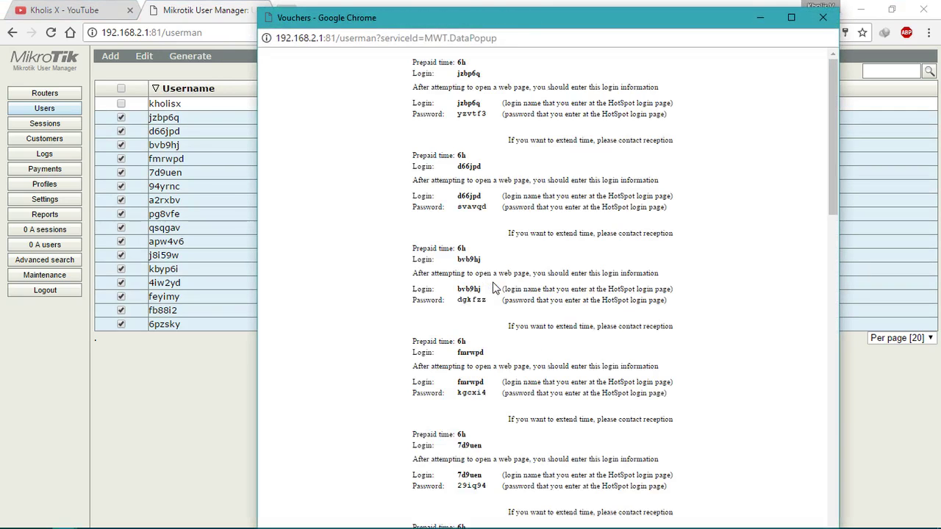
Step: Scroll through the plain-text voucher printout, examining the first voucher's text
{"action": "left_click_drag", "start_coordinate": [256, 213], "coordinate": [124, 213]}
{"action": "scroll", "coordinate": [717, 279], "scroll_direction": "down", "scroll_amount": 14}
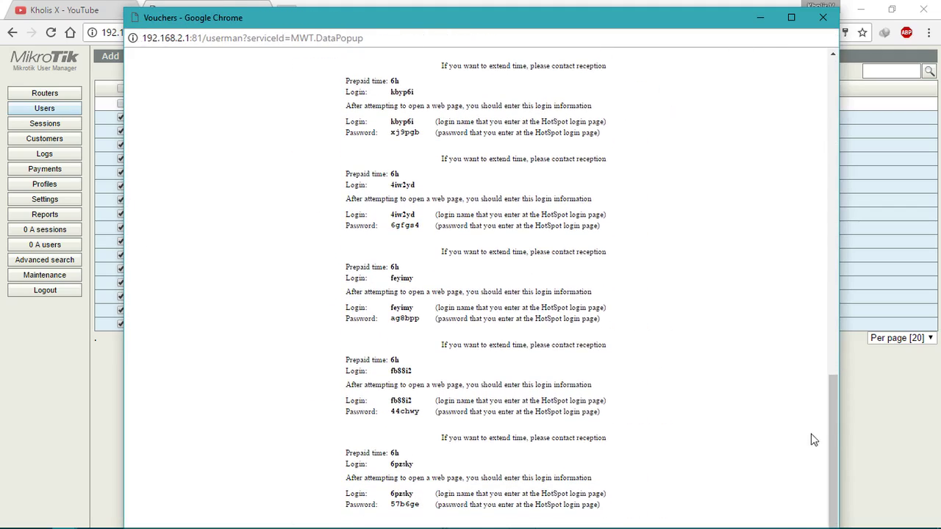
{"action": "left_click_drag", "start_coordinate": [834, 414], "coordinate": [788, 63]}
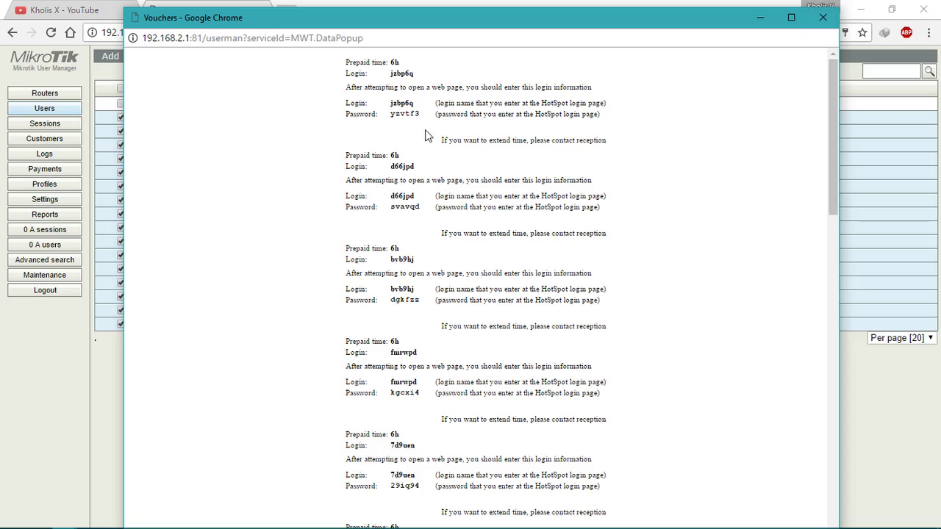
{"action": "left_click_drag", "start_coordinate": [344, 66], "coordinate": [466, 169]}
{"action": "left_click", "coordinate": [503, 246]}
{"action": "scroll", "coordinate": [486, 229], "scroll_direction": "down", "scroll_amount": 13}
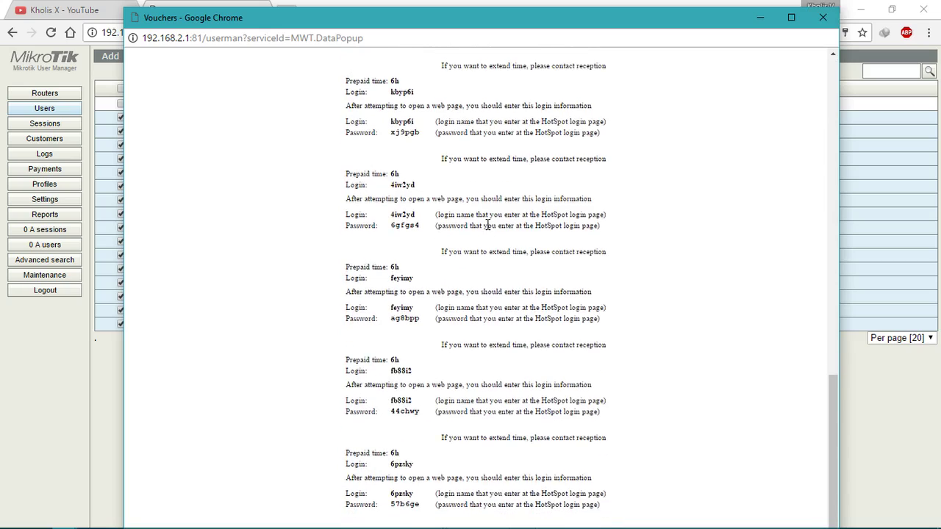
{"action": "scroll", "coordinate": [487, 224], "scroll_direction": "up", "scroll_amount": 8}
Step: Close the printout and the Vouchers dialog, leaving all users unselected
{"action": "left_click", "coordinate": [823, 17]}
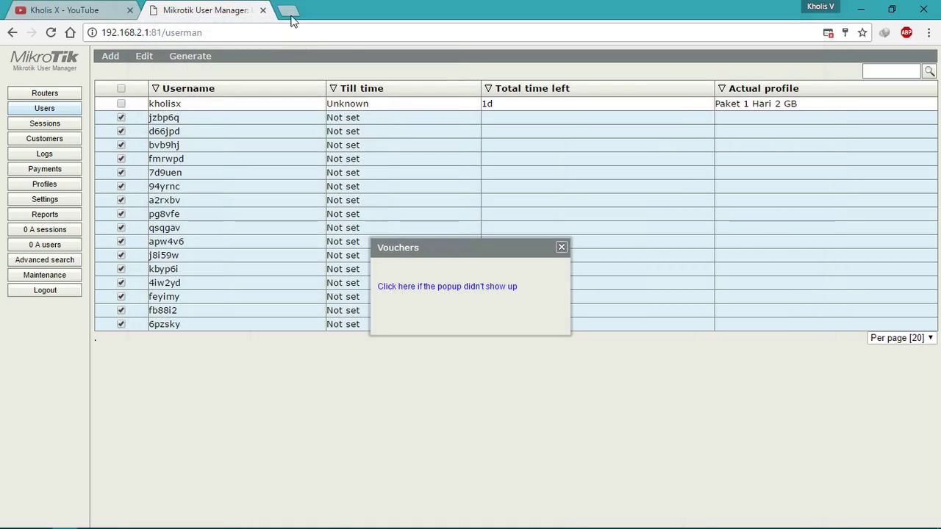
{"action": "left_click", "coordinate": [562, 247]}
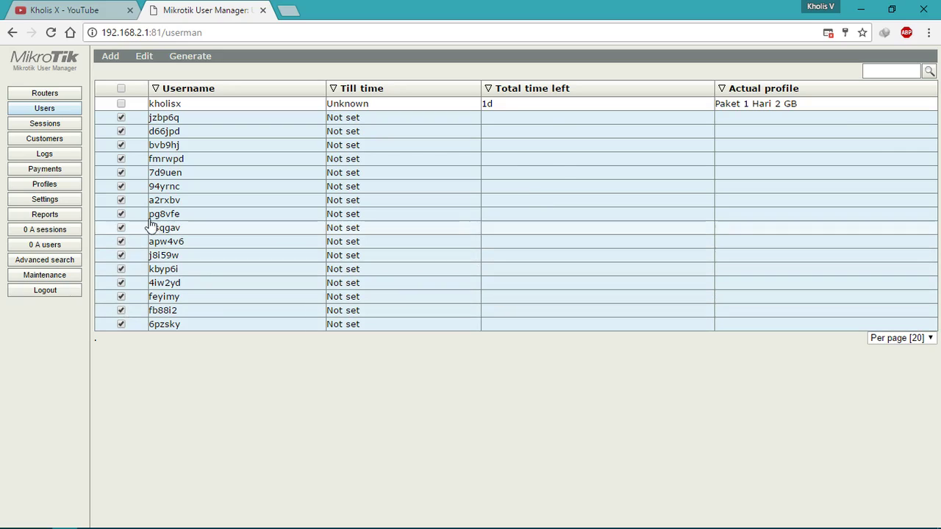
{"action": "left_click", "coordinate": [121, 89]}
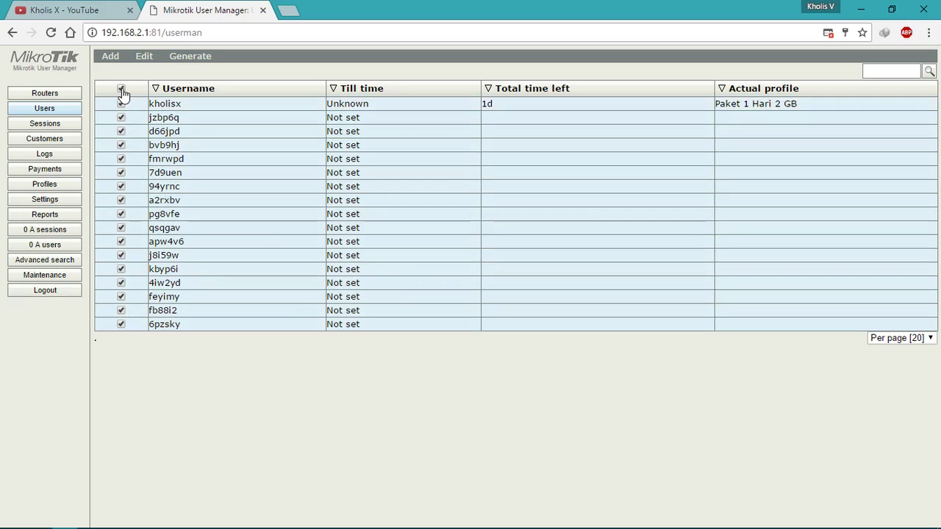
{"action": "left_click", "coordinate": [121, 88]}
Step: Search Google for 'template userman mikrotik' in a new tab and open the Kangndo templates result
{"action": "left_click", "coordinate": [287, 10]}
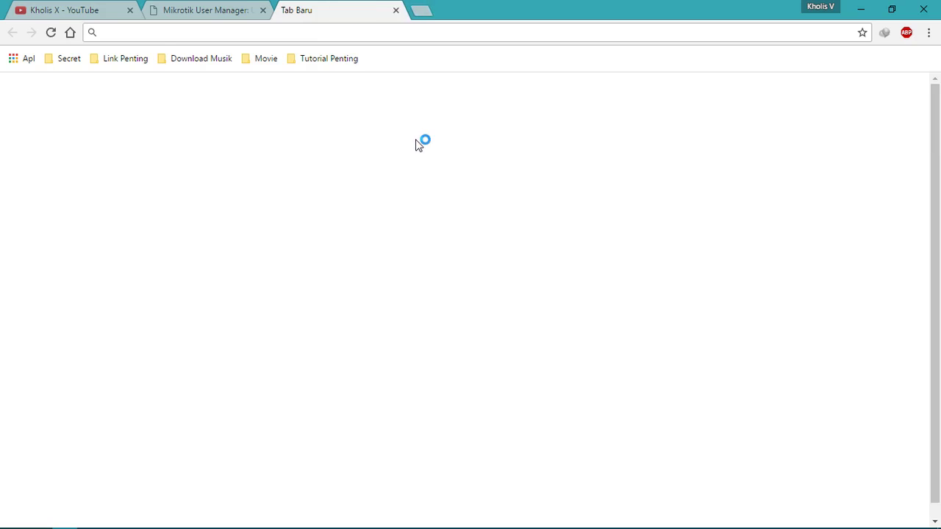
{"action": "type", "text": "template "}
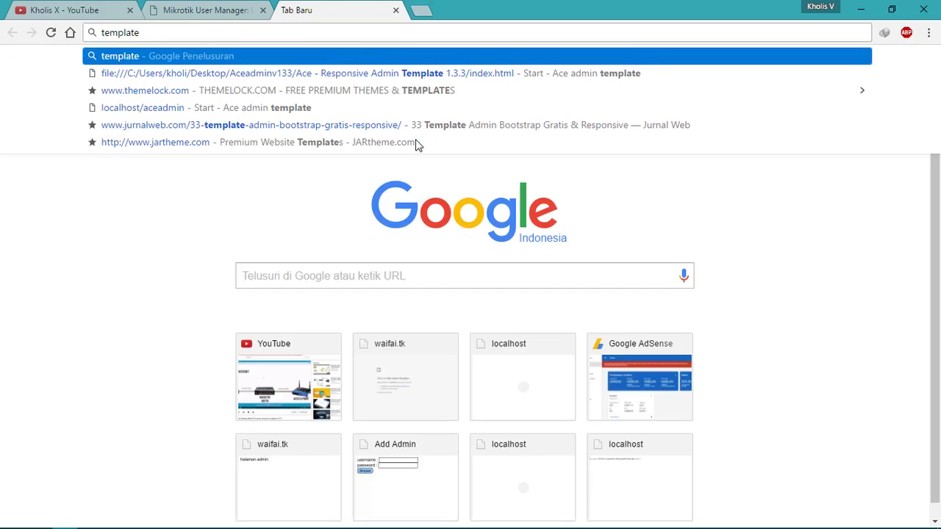
{"action": "type", "text": "us"}
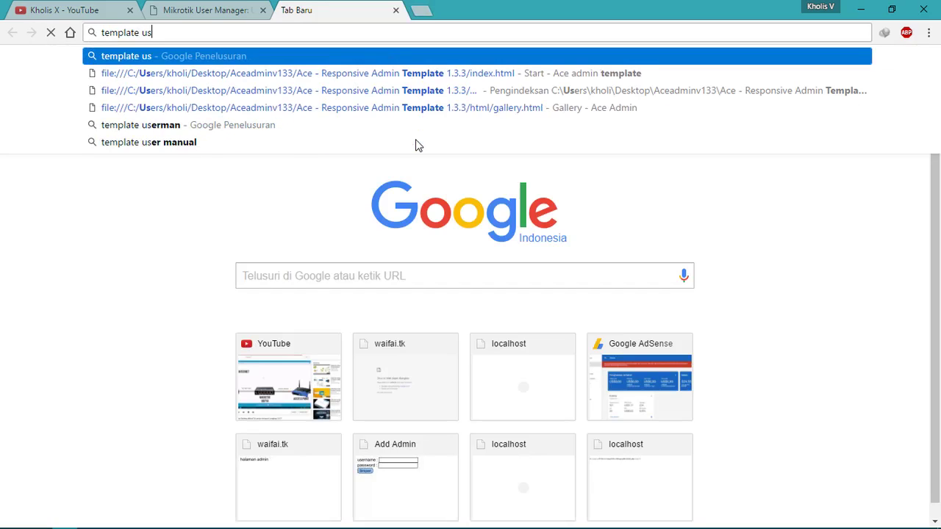
{"action": "type", "text": "em"}
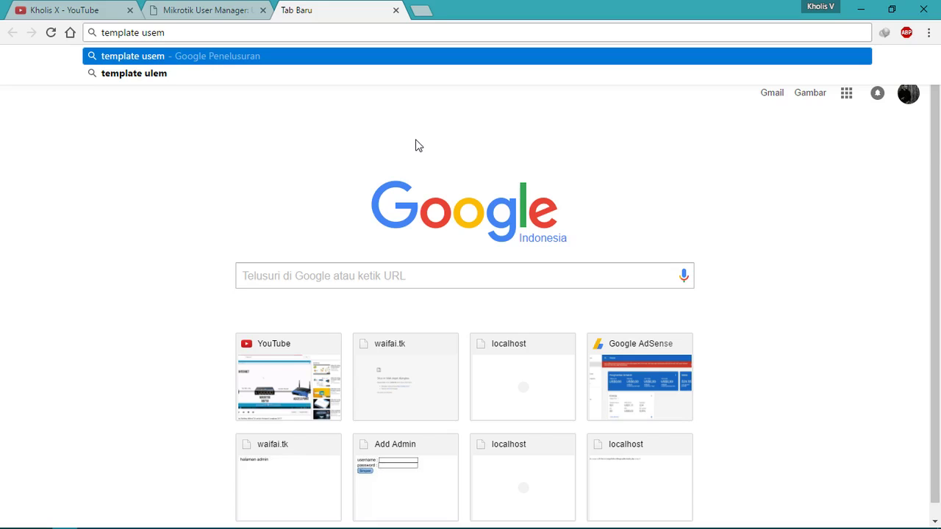
{"action": "key", "text": "BackSpace"}
{"action": "type", "text": "rman"}
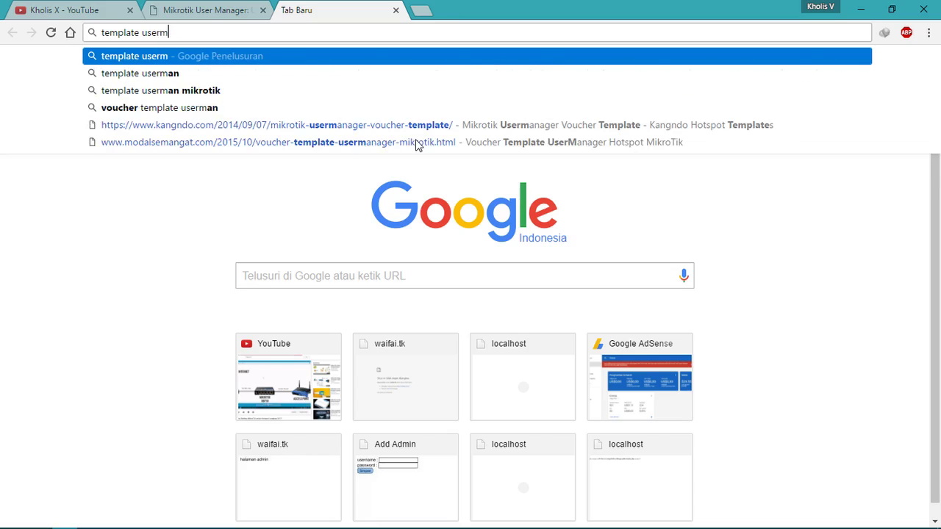
{"action": "key", "text": "Down"}
{"action": "key", "text": "Return"}
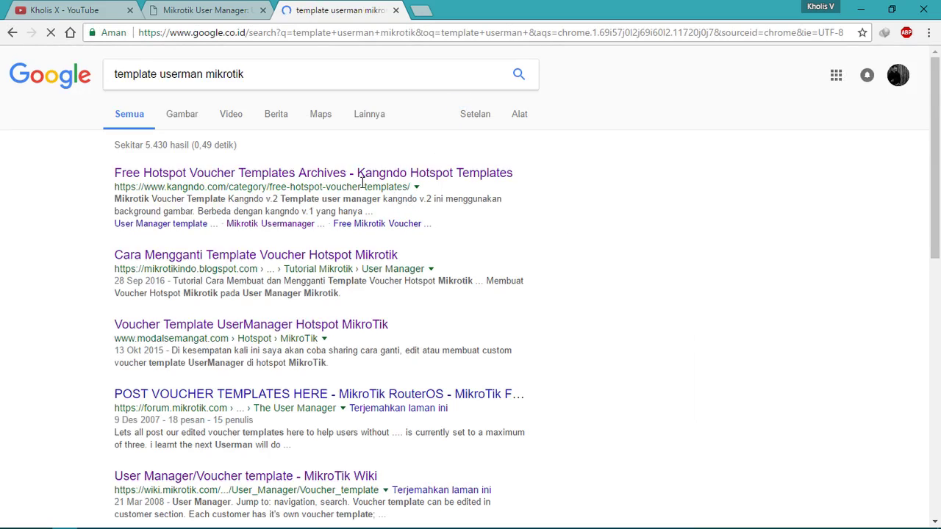
{"action": "left_click", "coordinate": [355, 177]}
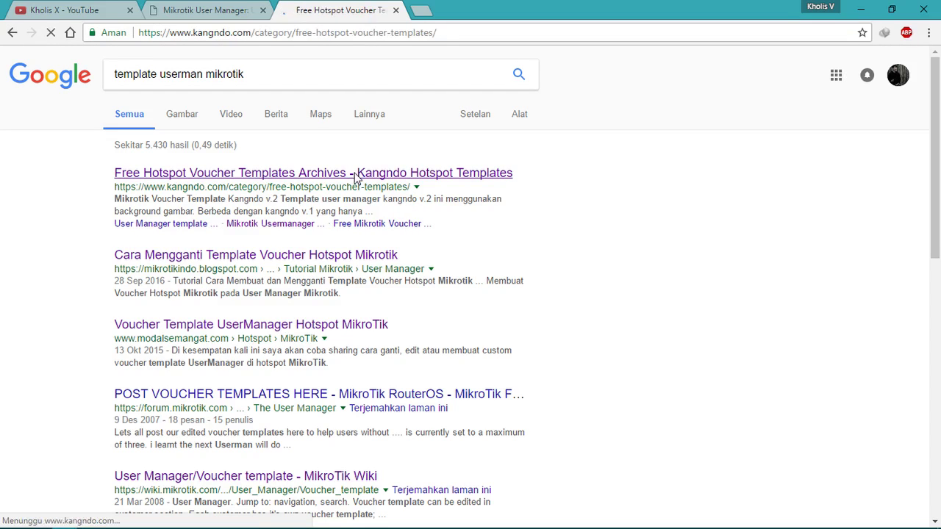
Step: Open the Mikrotik Usermanager Voucher Template post and scroll through its code
{"action": "scroll", "coordinate": [360, 234], "scroll_direction": "down", "scroll_amount": 4}
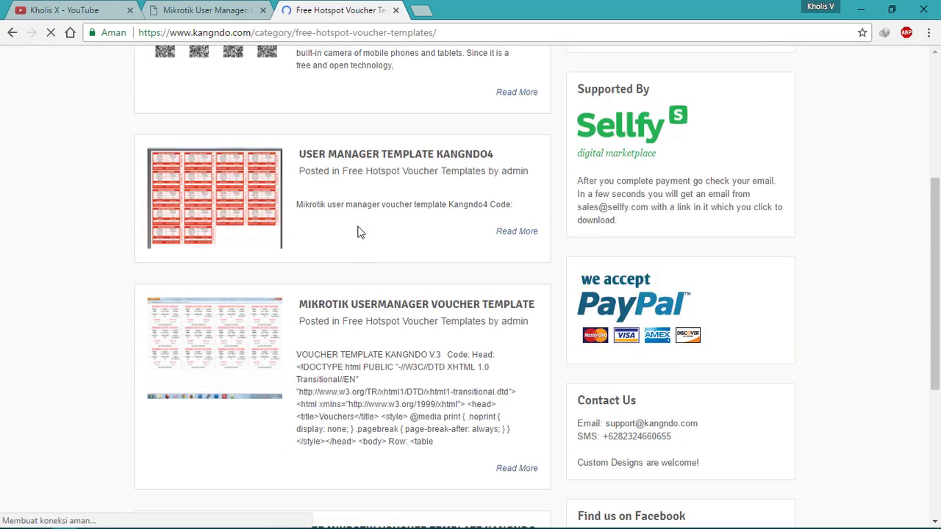
{"action": "scroll", "coordinate": [359, 233], "scroll_direction": "down", "scroll_amount": 3}
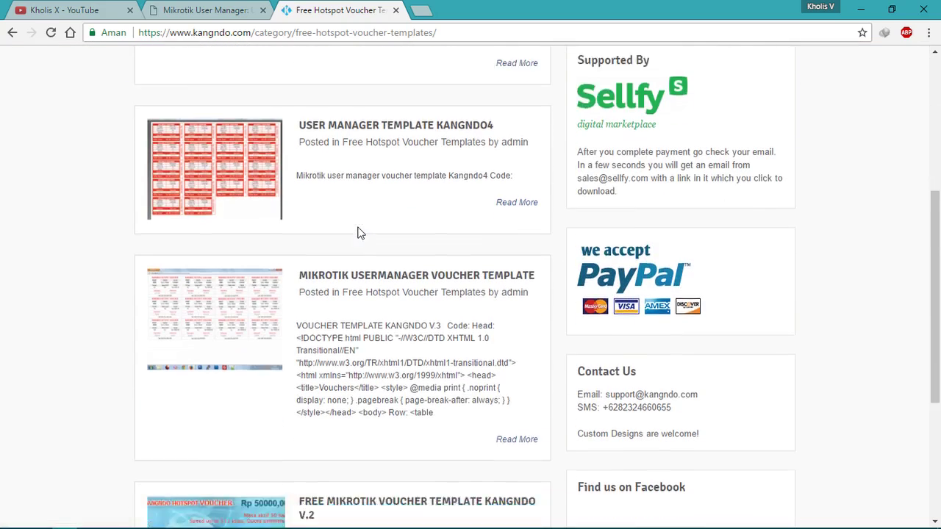
{"action": "left_click", "coordinate": [389, 99]}
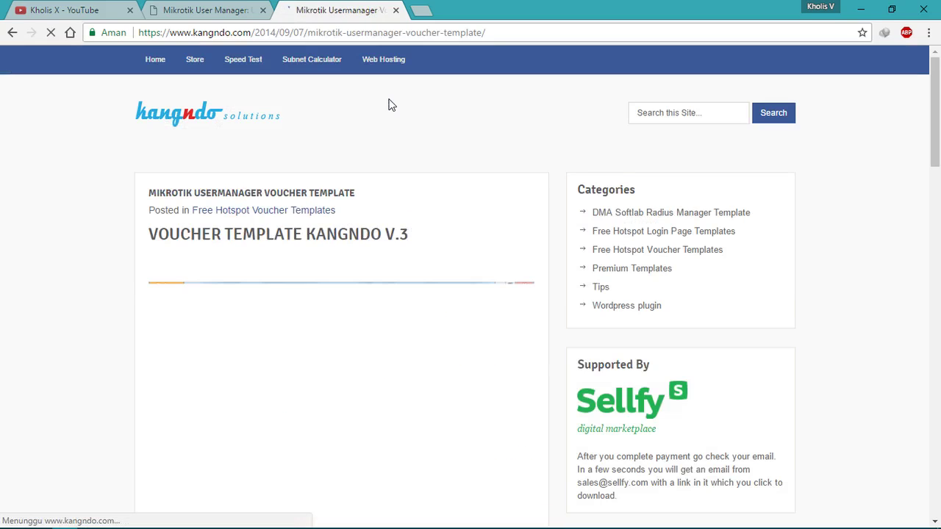
{"action": "scroll", "coordinate": [377, 215], "scroll_direction": "down", "scroll_amount": 5}
{"action": "scroll", "coordinate": [376, 218], "scroll_direction": "down", "scroll_amount": 10}
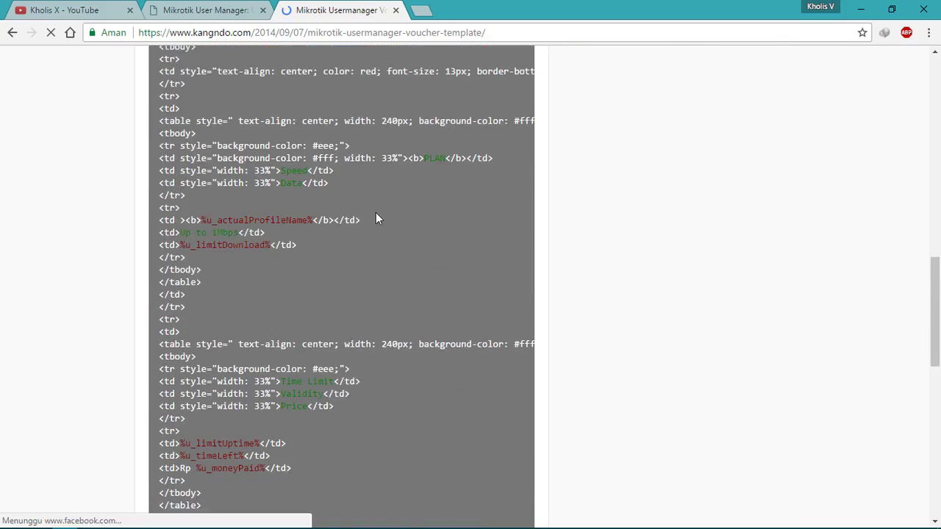
{"action": "scroll", "coordinate": [375, 213], "scroll_direction": "down", "scroll_amount": 3}
{"action": "scroll", "coordinate": [376, 214], "scroll_direction": "up", "scroll_amount": 20}
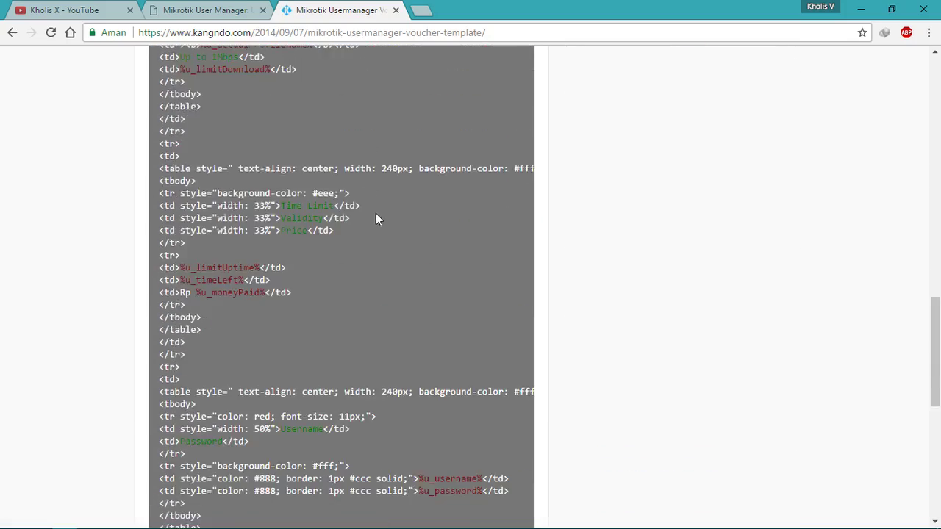
{"action": "scroll", "coordinate": [361, 204], "scroll_direction": "down", "scroll_amount": 5}
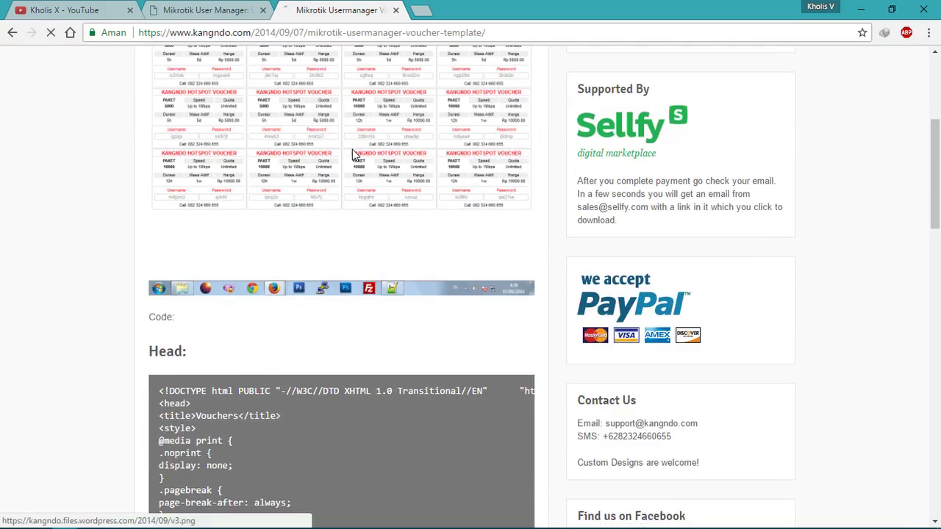
Step: View the red v3.png voucher preview at full size, then return to User Manager
{"action": "left_click", "coordinate": [356, 156]}
{"action": "left_click", "coordinate": [258, 116]}
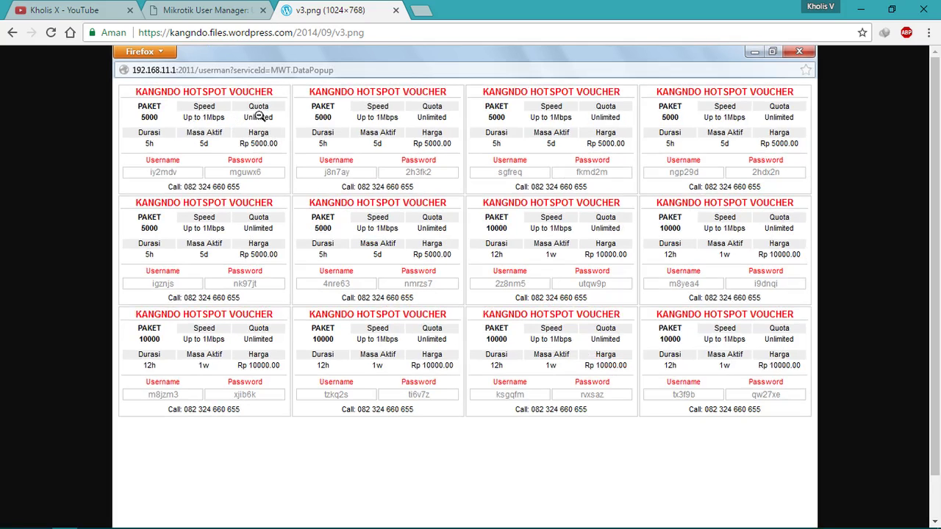
{"action": "left_click", "coordinate": [427, 231]}
{"action": "key", "text": "alt+Left"}
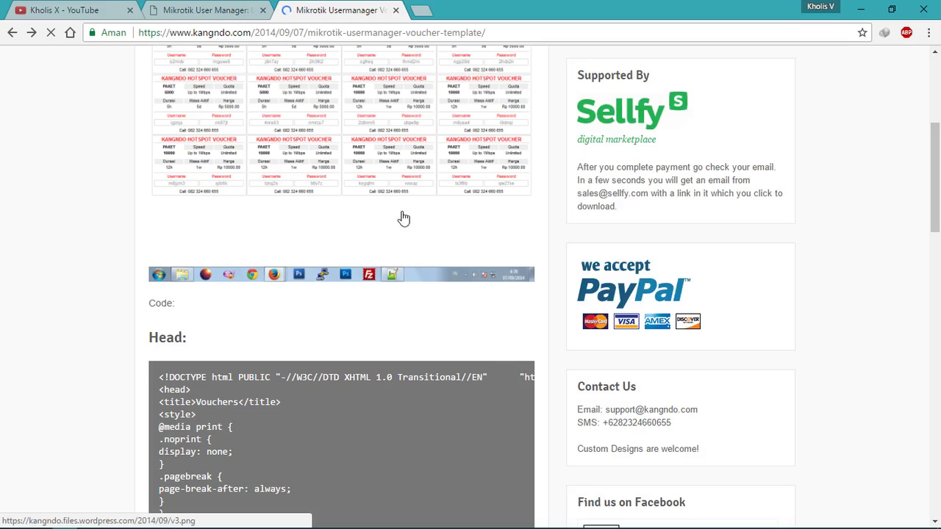
{"action": "left_click", "coordinate": [224, 13]}
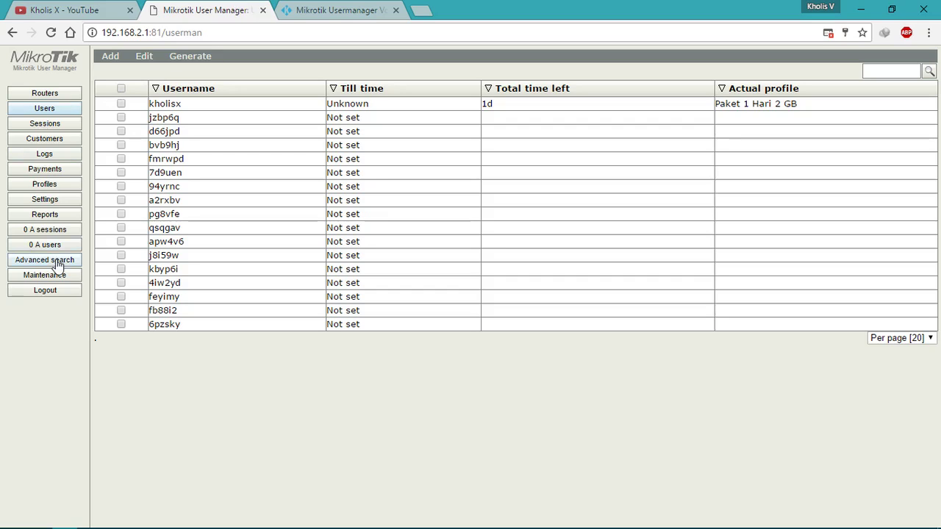
Step: In Settings > Templates, load the built-in Vouchers template, after briefly viewing CSV File
{"action": "left_click", "coordinate": [55, 203]}
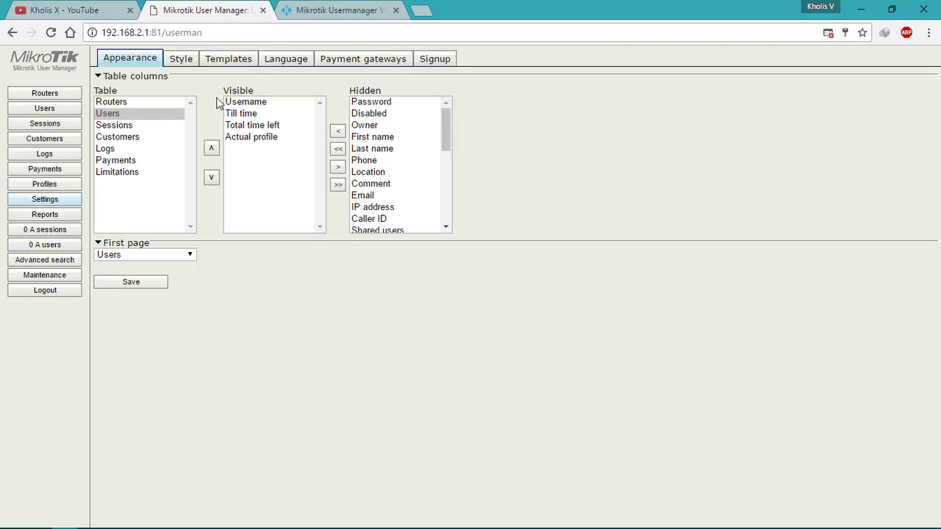
{"action": "left_click", "coordinate": [229, 62]}
{"action": "left_click", "coordinate": [263, 77]}
{"action": "left_click", "coordinate": [257, 99]}
{"action": "left_click", "coordinate": [263, 76]}
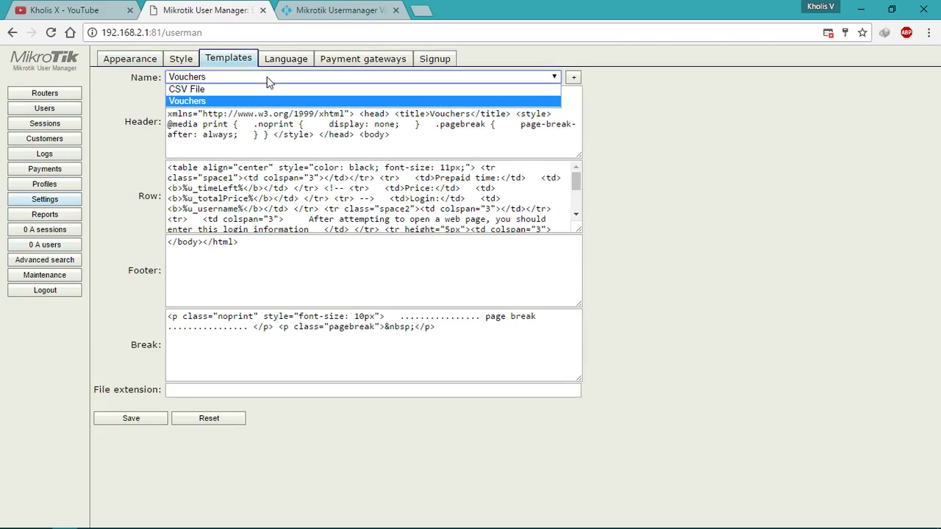
{"action": "left_click", "coordinate": [265, 86]}
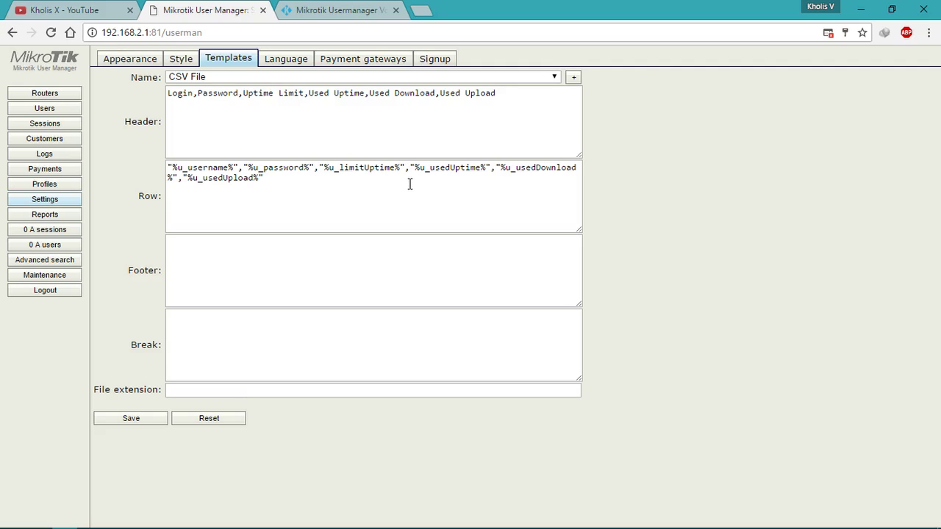
{"action": "left_click", "coordinate": [475, 78]}
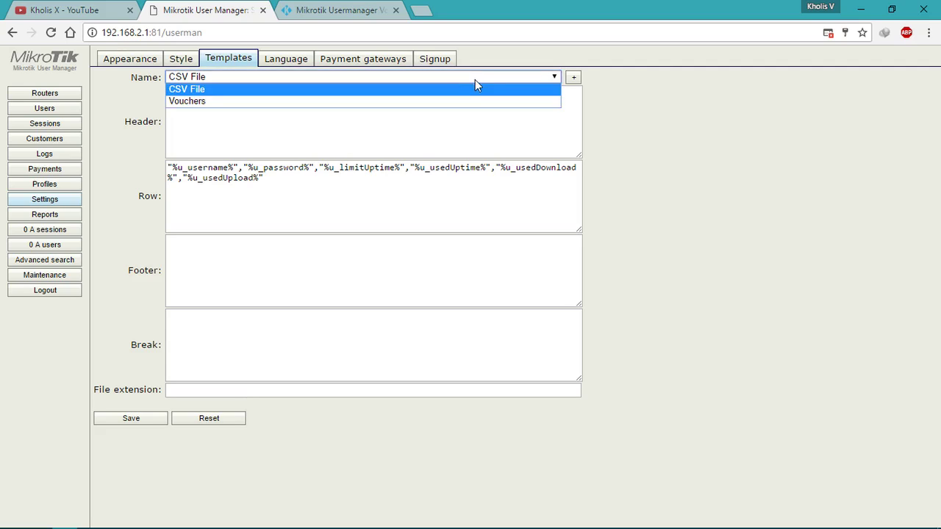
{"action": "left_click", "coordinate": [461, 99]}
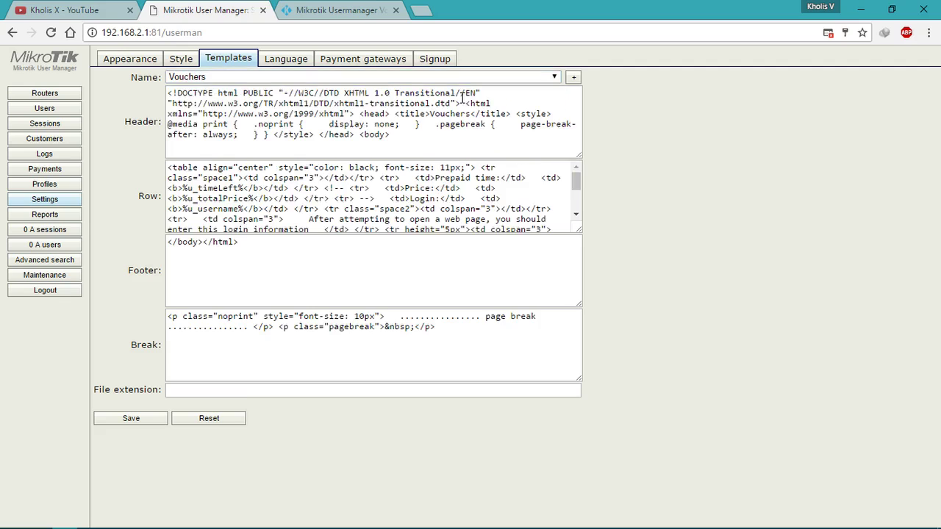
Step: Create a new empty template named 'Template Baru'
{"action": "left_click", "coordinate": [574, 78]}
{"action": "left_click", "coordinate": [463, 280]}
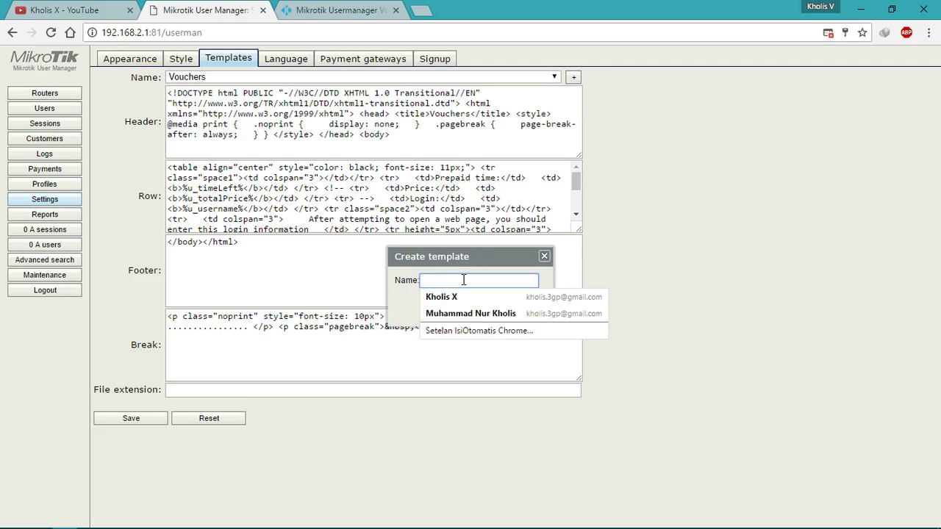
{"action": "type", "text": "Template Baru"}
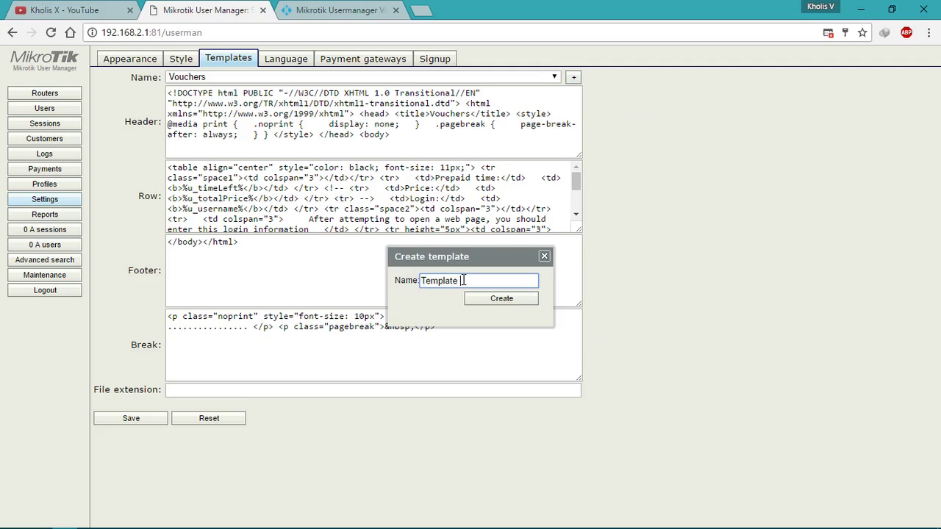
{"action": "left_click", "coordinate": [496, 297]}
{"action": "left_click", "coordinate": [338, 130]}
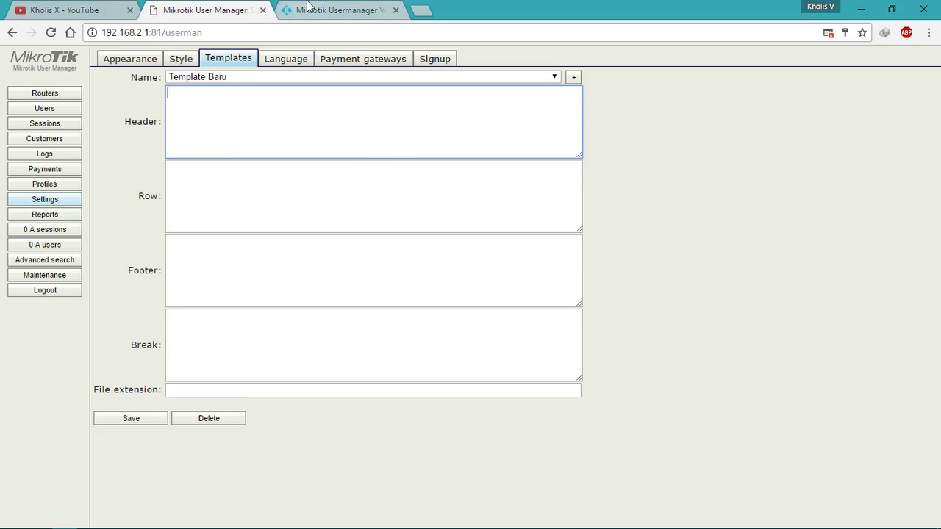
Step: Bring up the Kangndo voucher-template code page again
{"action": "left_click", "coordinate": [307, 9]}
{"action": "scroll", "coordinate": [328, 220], "scroll_direction": "up", "scroll_amount": 2}
{"action": "scroll", "coordinate": [288, 226], "scroll_direction": "down", "scroll_amount": 5}
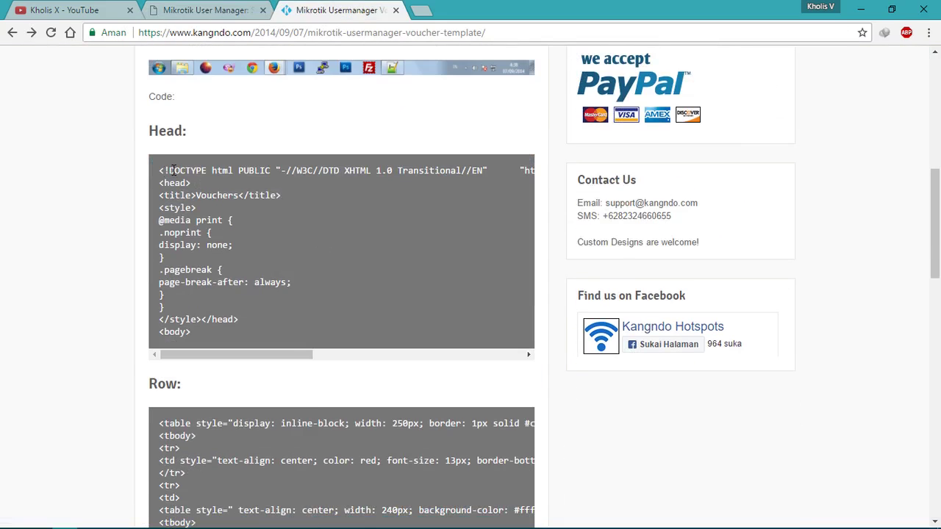
Step: Paste Kangndo's Head code (DOCTYPE through body) into Template Baru's header field
{"action": "left_click_drag", "start_coordinate": [161, 171], "coordinate": [248, 336]}
{"action": "right_click", "coordinate": [217, 242]}
{"action": "left_click", "coordinate": [219, 239]}
{"action": "left_click", "coordinate": [208, 9]}
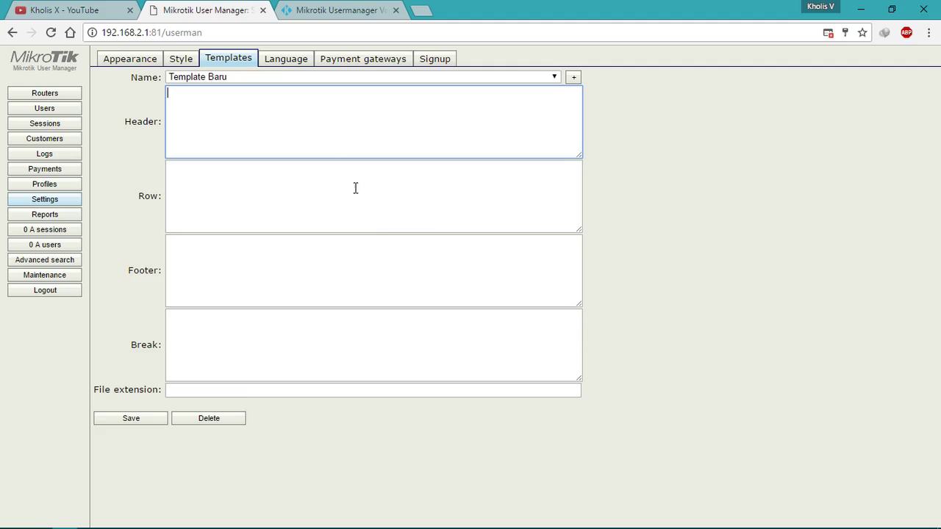
{"action": "right_click", "coordinate": [244, 111]}
{"action": "left_click", "coordinate": [290, 193]}
Step: Copy Kangndo's Row table code into the template's row field
{"action": "left_click", "coordinate": [280, 201]}
{"action": "left_click", "coordinate": [374, 18]}
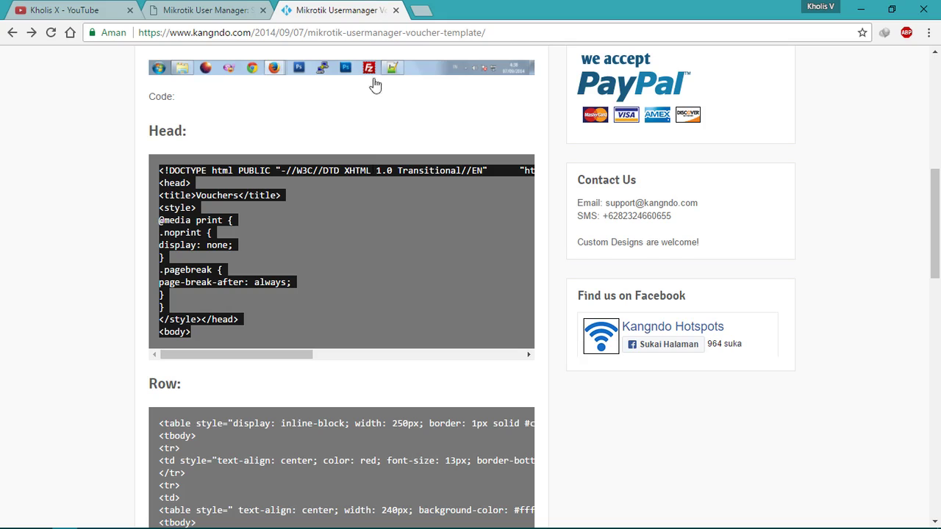
{"action": "scroll", "coordinate": [251, 297], "scroll_direction": "down", "scroll_amount": 6}
{"action": "scroll", "coordinate": [174, 73], "scroll_direction": "up", "scroll_amount": 1}
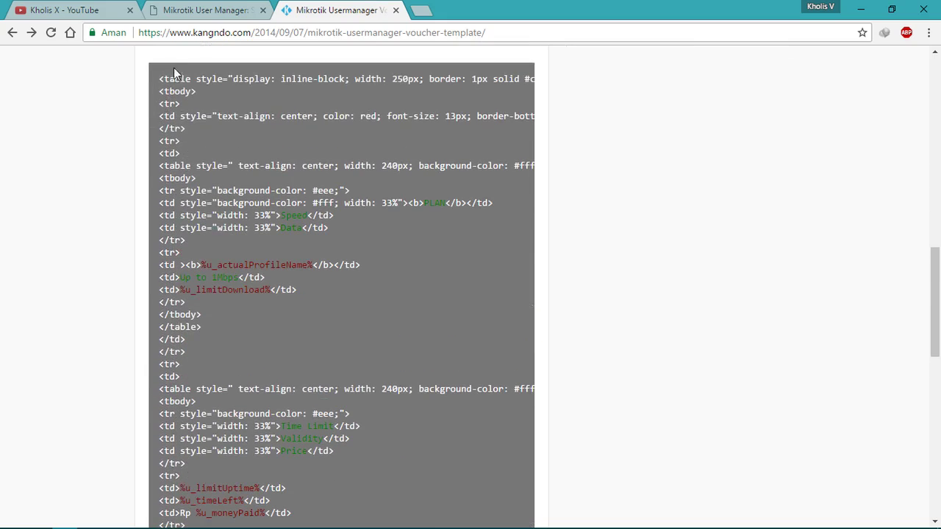
{"action": "left_click_drag", "start_coordinate": [176, 84], "coordinate": [380, 296]}
{"action": "scroll", "coordinate": [397, 507], "scroll_direction": "down", "scroll_amount": 8}
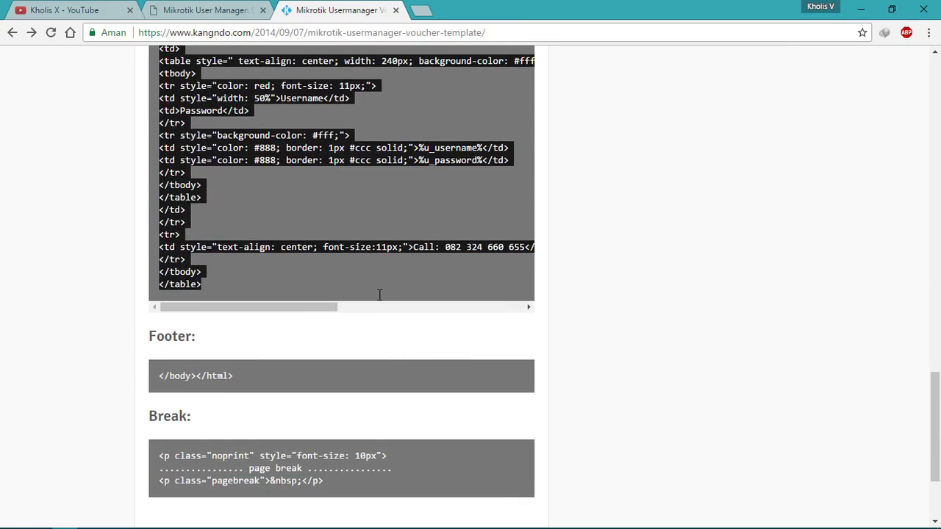
{"action": "right_click", "coordinate": [347, 247]}
{"action": "left_click", "coordinate": [368, 256]}
{"action": "left_click", "coordinate": [199, 10]}
{"action": "right_click", "coordinate": [308, 169]}
{"action": "left_click", "coordinate": [346, 253]}
Step: Put the footer code </body></html> into the footer field
{"action": "left_click", "coordinate": [367, 257]}
{"action": "left_click", "coordinate": [338, 10]}
{"action": "scroll", "coordinate": [352, 365], "scroll_direction": "down", "scroll_amount": 2}
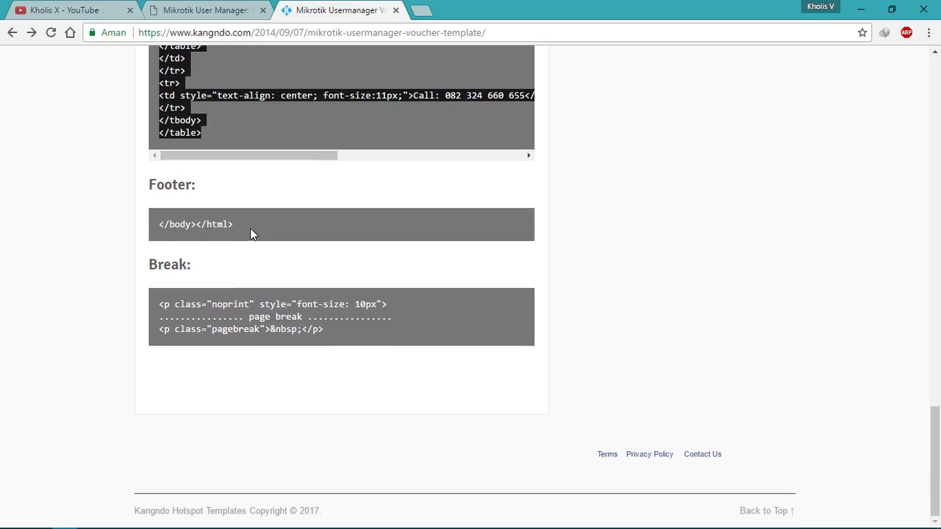
{"action": "left_click_drag", "start_coordinate": [250, 229], "coordinate": [161, 242]}
{"action": "right_click", "coordinate": [185, 228]}
{"action": "left_click", "coordinate": [203, 237]}
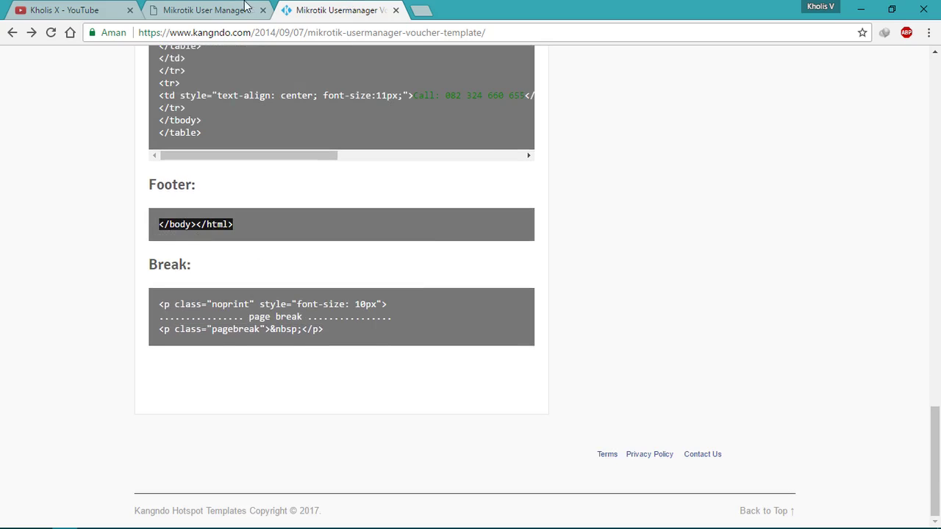
{"action": "left_click", "coordinate": [206, 11]}
{"action": "right_click", "coordinate": [318, 291]}
{"action": "left_click", "coordinate": [344, 373]}
Step: Paste Kangndo's Break code into the break field and save the template
{"action": "left_click", "coordinate": [320, 350]}
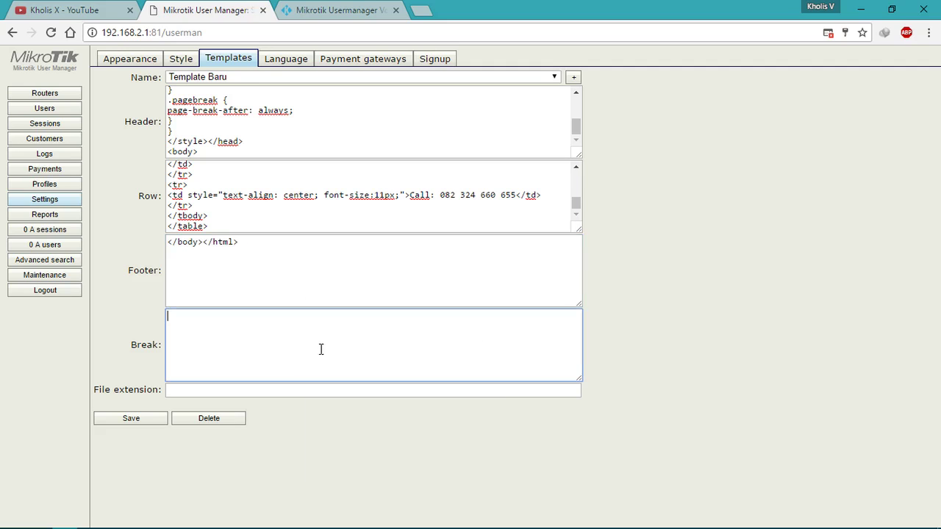
{"action": "left_click", "coordinate": [321, 11]}
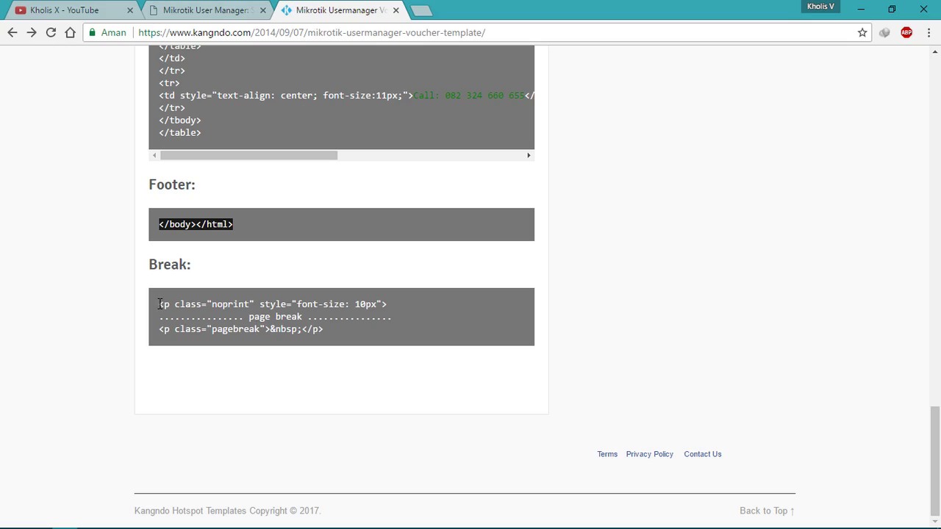
{"action": "left_click_drag", "start_coordinate": [160, 303], "coordinate": [396, 351]}
{"action": "left_click", "coordinate": [346, 337]}
{"action": "left_click_drag", "start_coordinate": [160, 303], "coordinate": [355, 336]}
{"action": "right_click", "coordinate": [335, 324]}
{"action": "left_click", "coordinate": [355, 328]}
{"action": "left_click", "coordinate": [222, 15]}
{"action": "right_click", "coordinate": [214, 325]}
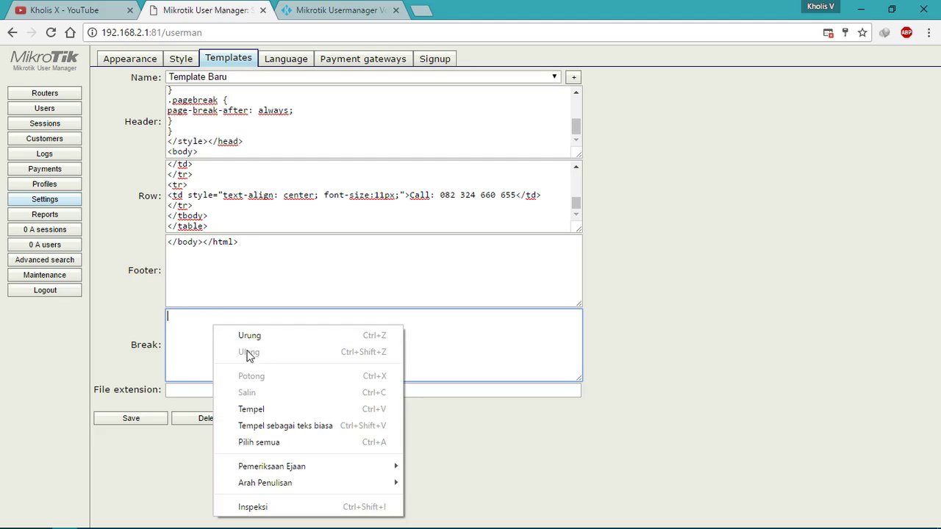
{"action": "left_click", "coordinate": [269, 403]}
{"action": "left_click", "coordinate": [131, 419]}
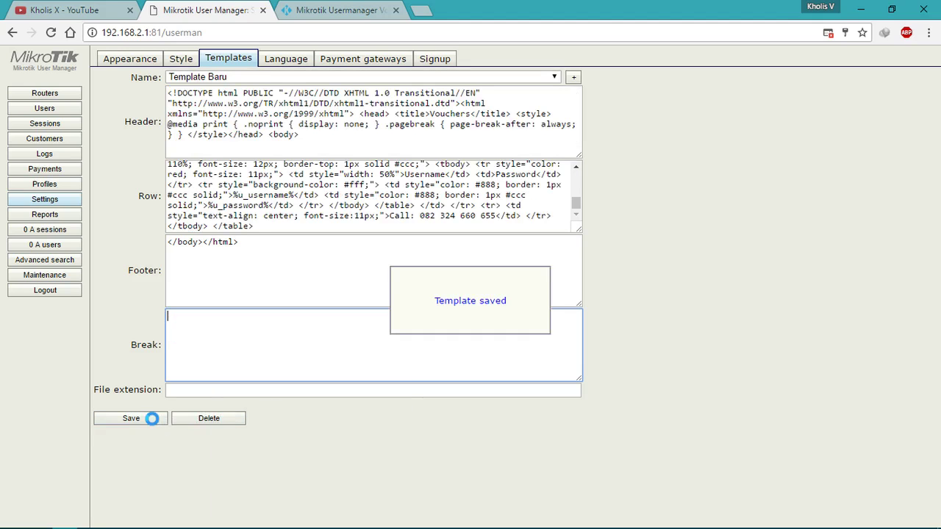
Step: Re-paste the page-break code, save, and reload Template Baru after viewing the Vouchers template
{"action": "right_click", "coordinate": [260, 339]}
{"action": "left_click", "coordinate": [316, 233]}
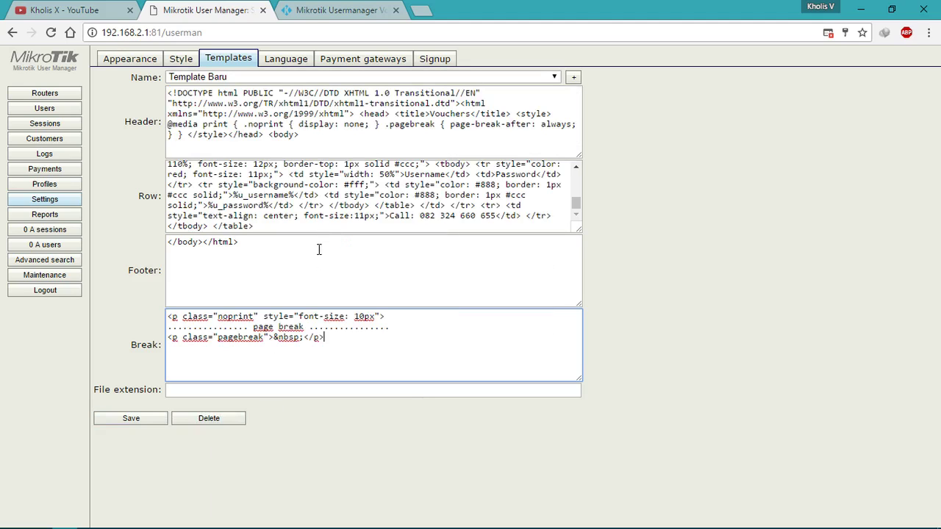
{"action": "left_click", "coordinate": [152, 419]}
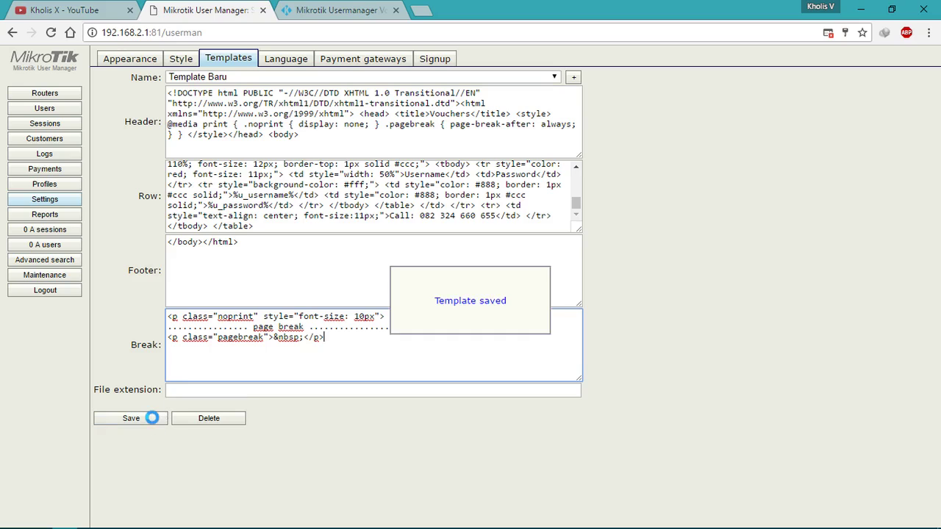
{"action": "left_click", "coordinate": [515, 77]}
{"action": "left_click", "coordinate": [497, 112]}
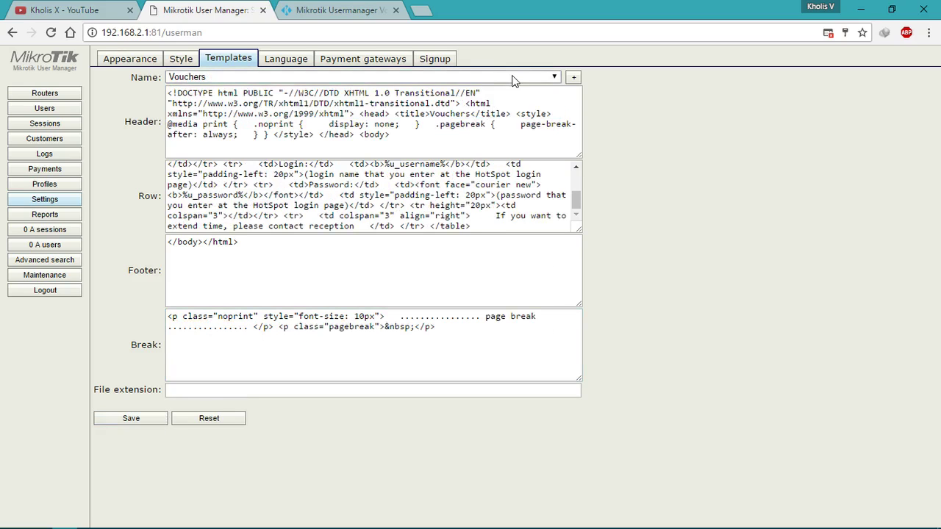
{"action": "left_click", "coordinate": [515, 78]}
{"action": "left_click", "coordinate": [497, 89]}
Step: Paste the three-line Break code again, join its lines into one, and save Template Baru
{"action": "left_click", "coordinate": [344, 317]}
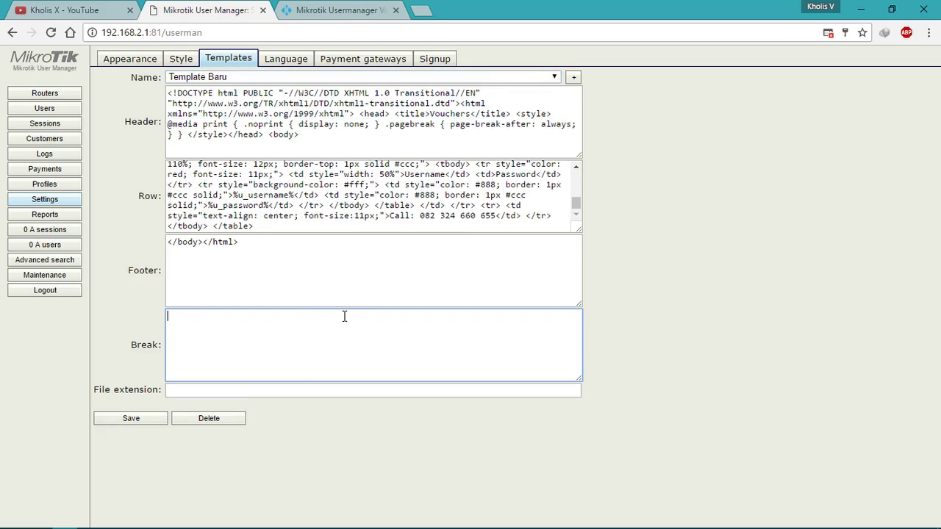
{"action": "left_click", "coordinate": [360, 290]}
{"action": "left_click", "coordinate": [311, 339]}
{"action": "left_click", "coordinate": [345, 10]}
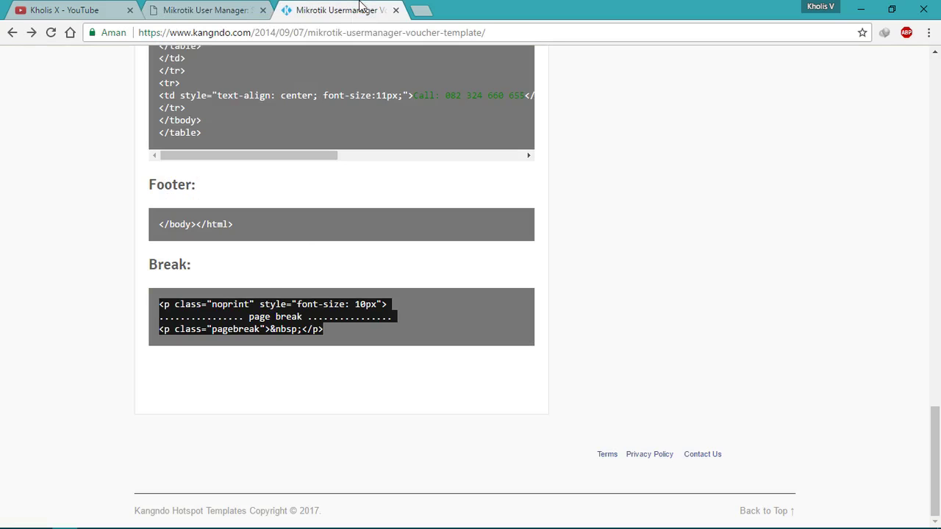
{"action": "right_click", "coordinate": [257, 307]}
{"action": "left_click", "coordinate": [278, 322]}
{"action": "left_click", "coordinate": [206, 10]}
{"action": "right_click", "coordinate": [285, 351]}
{"action": "left_click", "coordinate": [310, 242]}
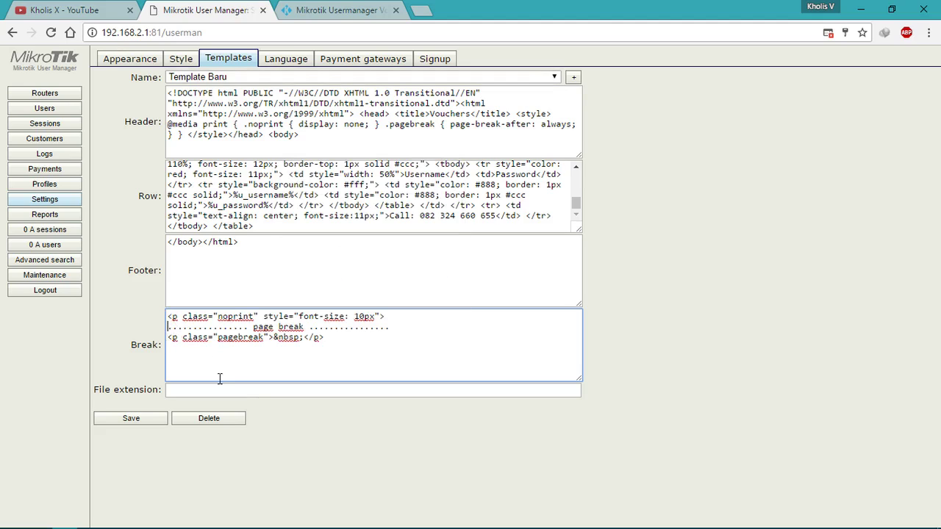
{"action": "key", "text": "BackSpace"}
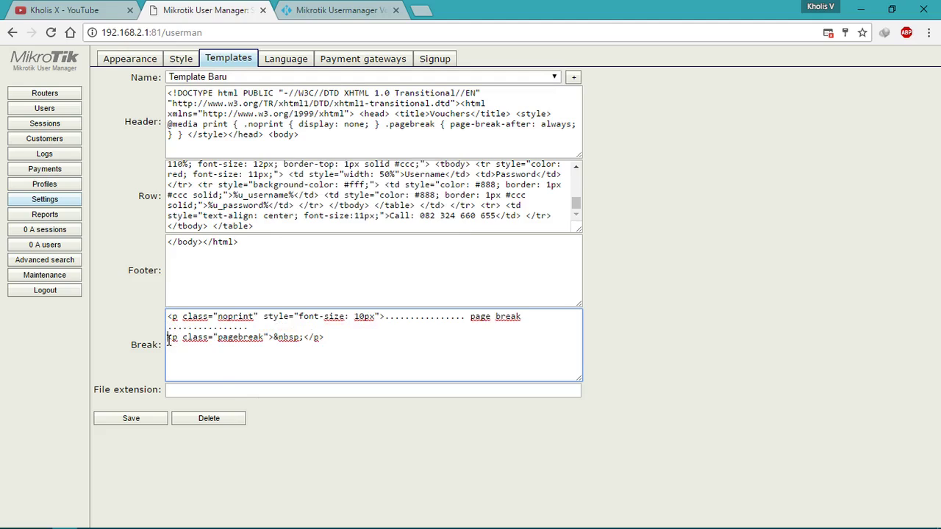
{"action": "key", "text": "BackSpace"}
{"action": "left_click", "coordinate": [145, 417]}
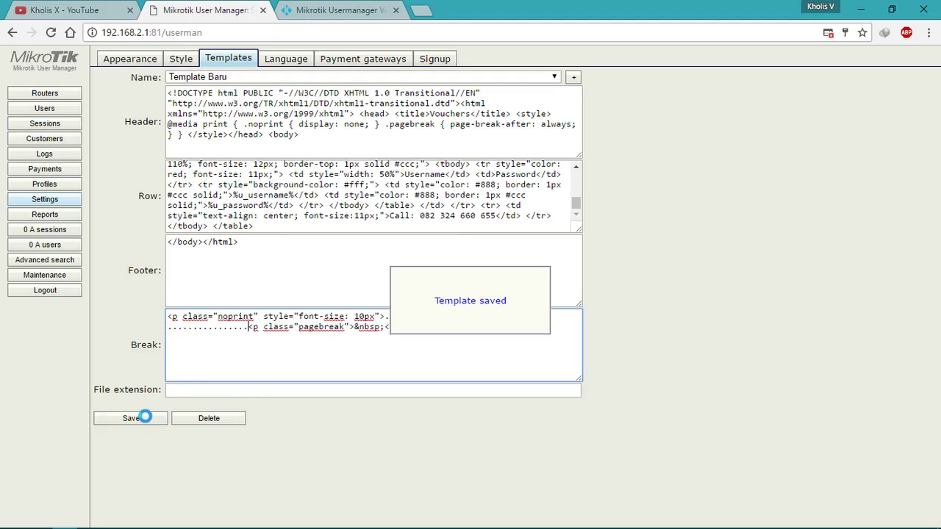
Step: Select all users except the first, then reload Template Baru's code in template settings
{"action": "left_click", "coordinate": [62, 110]}
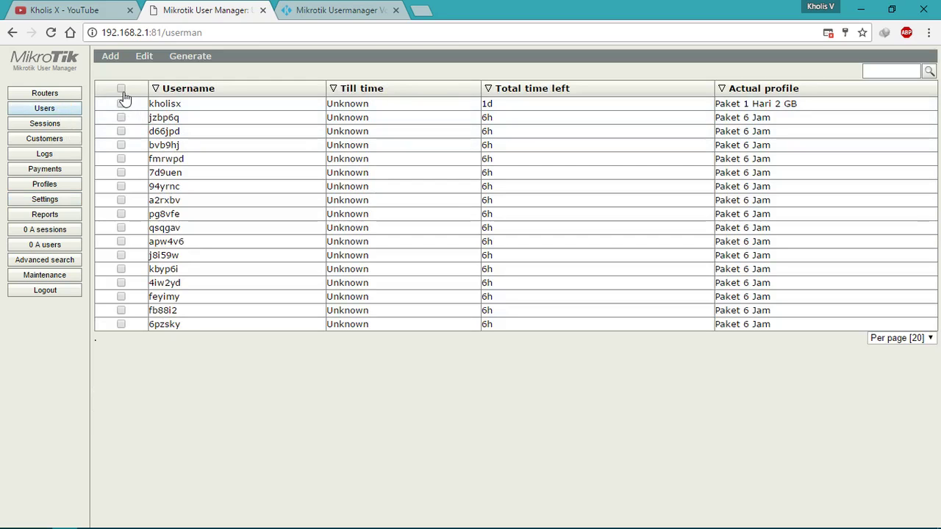
{"action": "left_click", "coordinate": [121, 89]}
{"action": "left_click", "coordinate": [121, 105]}
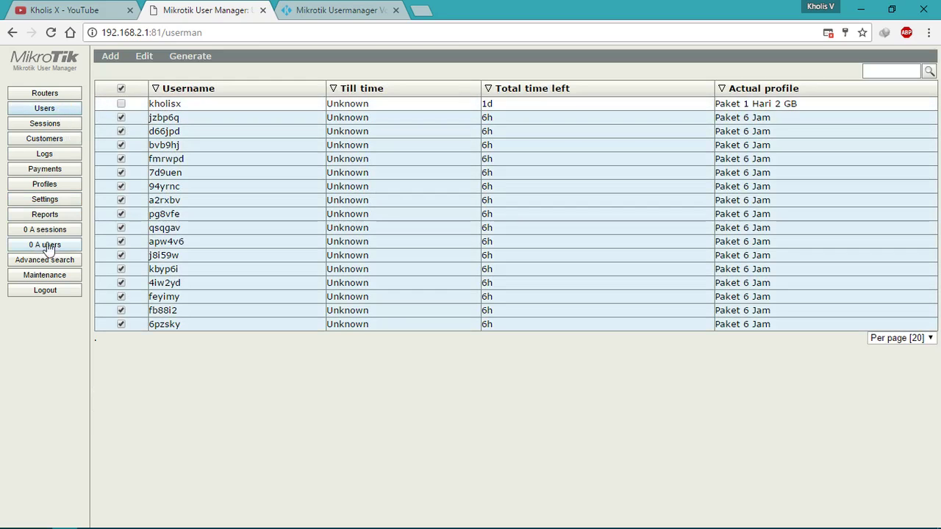
{"action": "left_click", "coordinate": [56, 208]}
{"action": "left_click", "coordinate": [57, 202]}
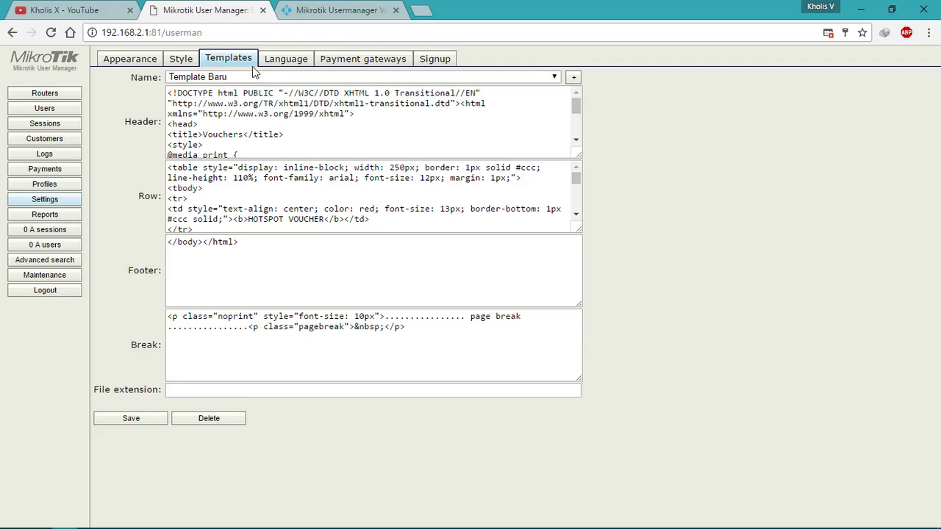
{"action": "left_click", "coordinate": [553, 77]}
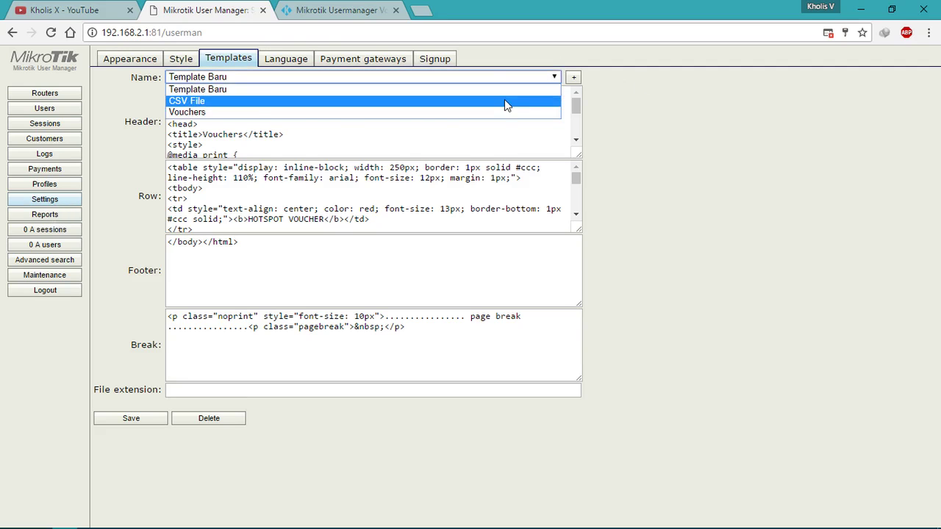
{"action": "left_click", "coordinate": [505, 100]}
{"action": "left_click", "coordinate": [553, 76]}
{"action": "left_click", "coordinate": [509, 90]}
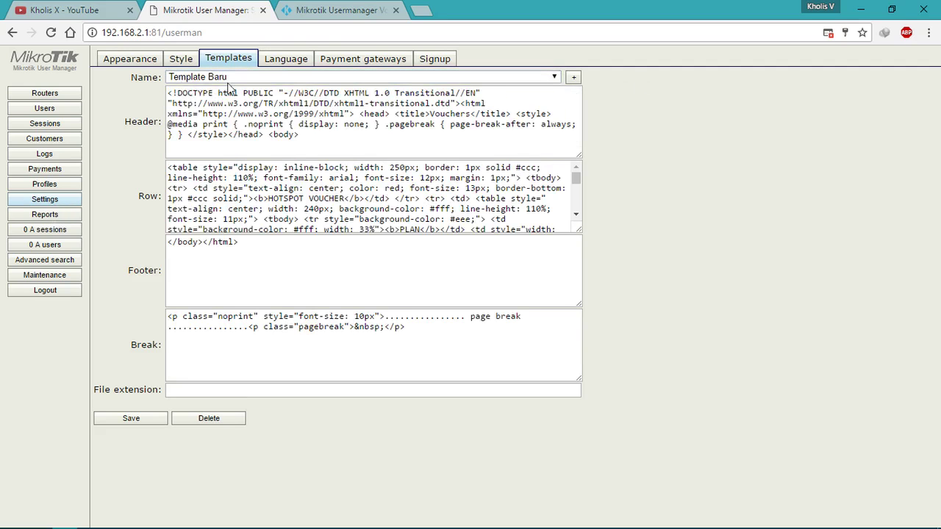
Step: Compare Template Baru's break code against the Kangndo template page
{"action": "left_click", "coordinate": [255, 277]}
{"action": "left_click", "coordinate": [279, 325]}
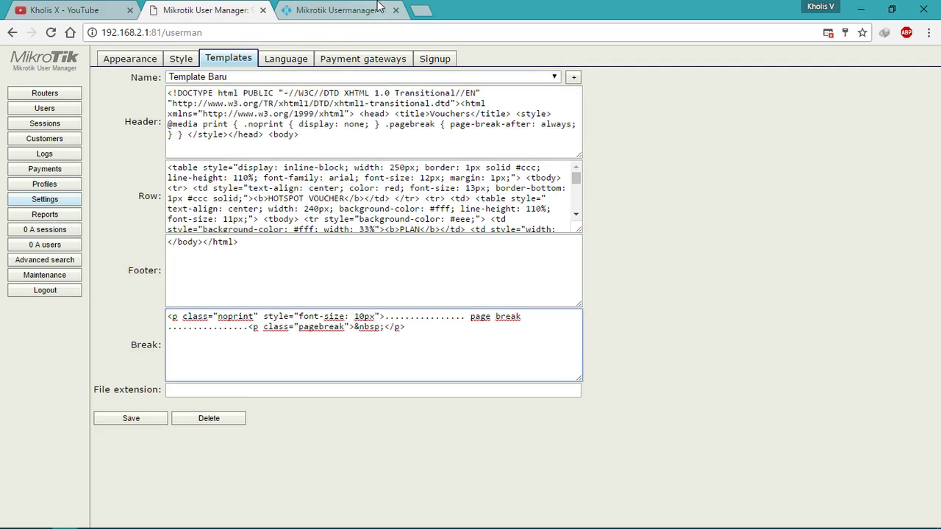
{"action": "left_click", "coordinate": [377, 7]}
{"action": "scroll", "coordinate": [295, 87], "scroll_direction": "up", "scroll_amount": 9}
{"action": "scroll", "coordinate": [259, 116], "scroll_direction": "down", "scroll_amount": 9}
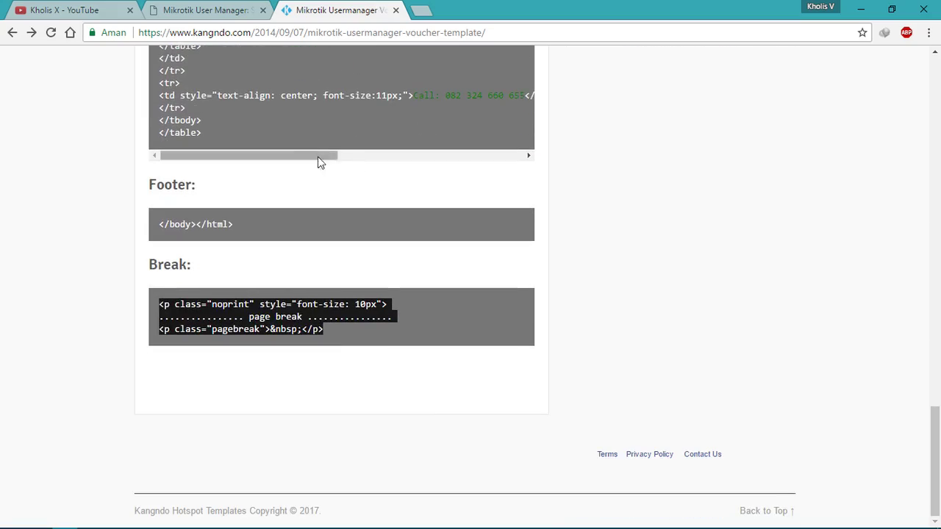
{"action": "scroll", "coordinate": [685, 299], "scroll_direction": "up", "scroll_amount": 20}
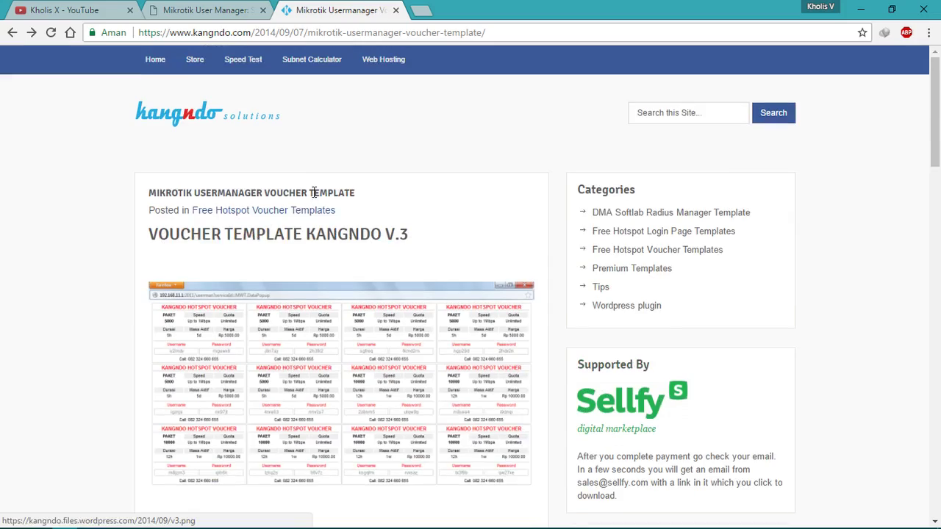
{"action": "left_click", "coordinate": [209, 7]}
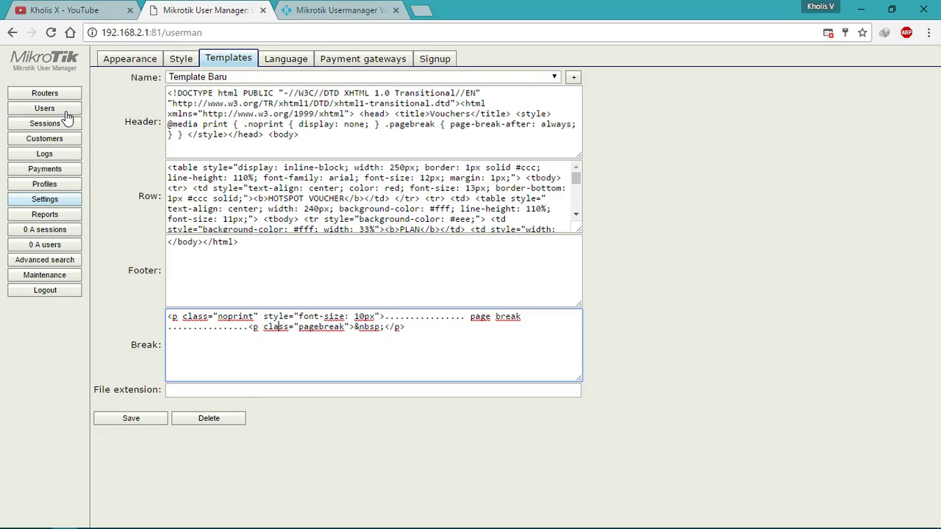
Step: Select all users except Paket 1 Hari 2 GB and generate with Template Baru, break after None
{"action": "left_click", "coordinate": [64, 110]}
{"action": "left_click", "coordinate": [122, 90]}
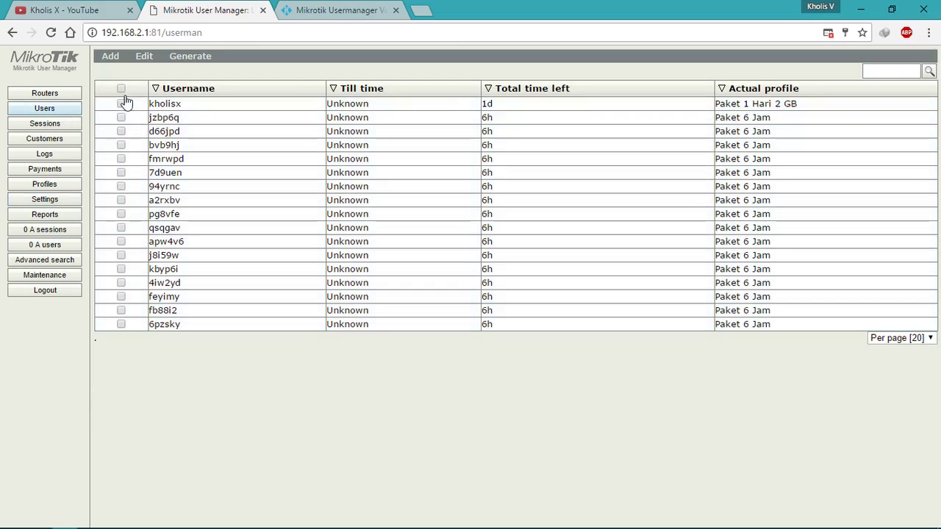
{"action": "left_click", "coordinate": [122, 91]}
{"action": "left_click", "coordinate": [122, 105]}
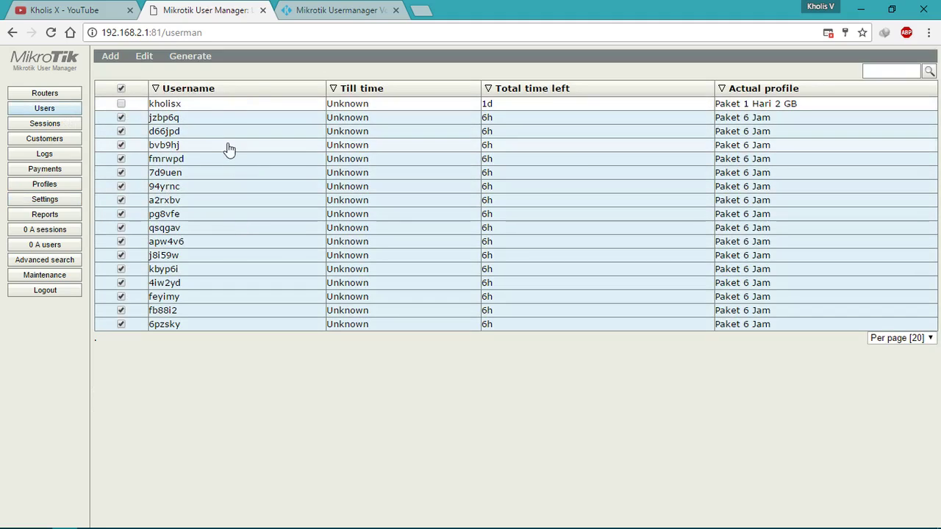
{"action": "left_click", "coordinate": [199, 65]}
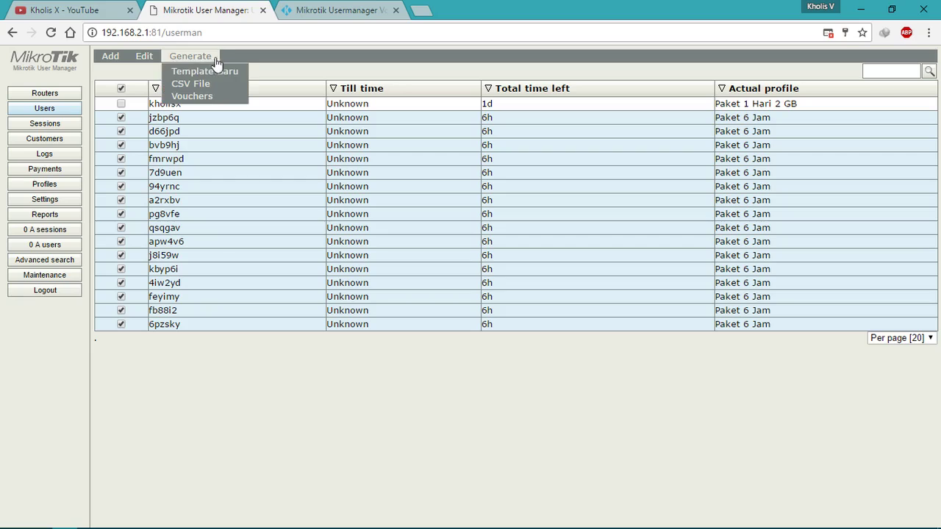
{"action": "left_click", "coordinate": [224, 72]}
{"action": "left_click", "coordinate": [463, 270]}
{"action": "left_click", "coordinate": [462, 270]}
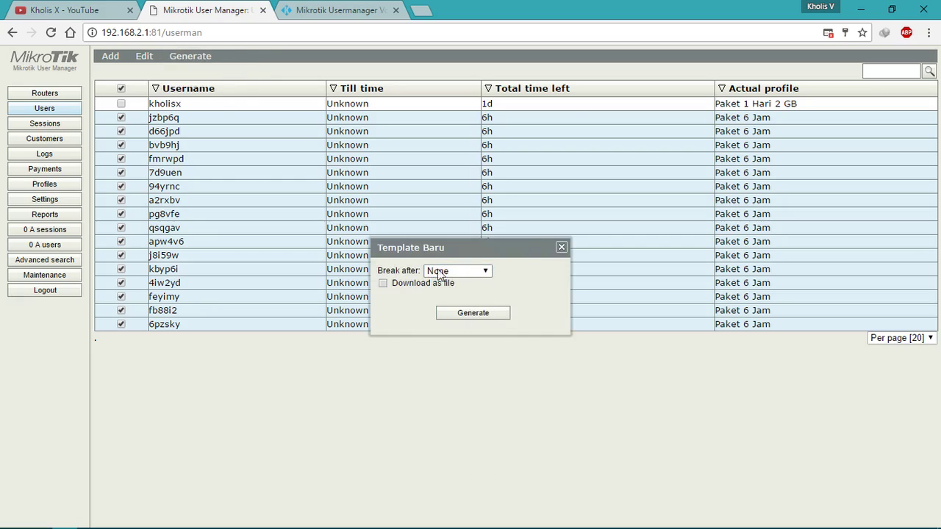
Step: Generate the vouchers and widen the popup to show four columns of cards
{"action": "left_click", "coordinate": [479, 316]}
{"action": "left_click", "coordinate": [481, 291]}
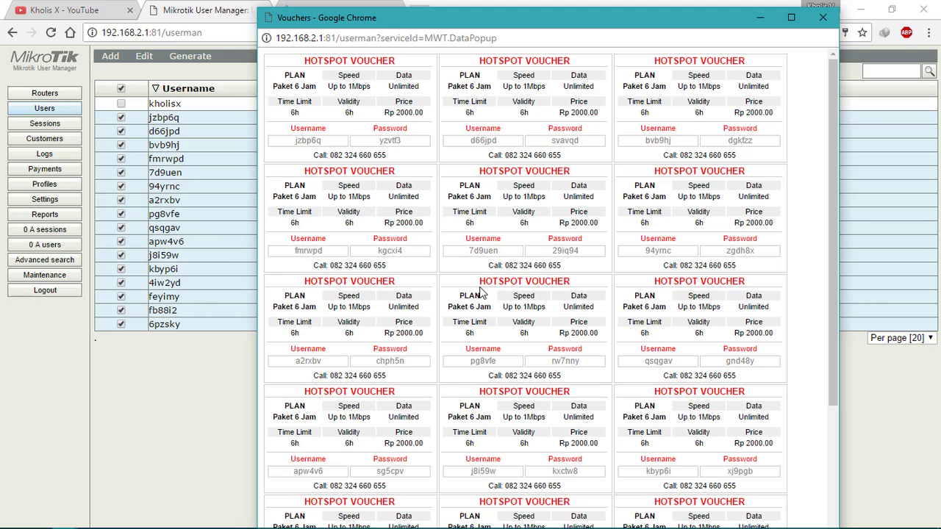
{"action": "left_click_drag", "start_coordinate": [258, 238], "coordinate": [108, 221]}
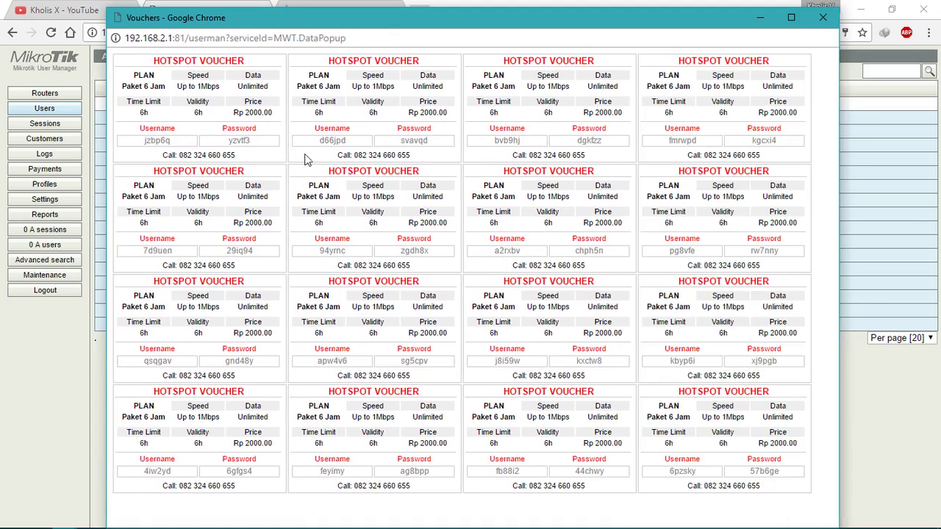
{"action": "left_click_drag", "start_coordinate": [166, 65], "coordinate": [331, 103]}
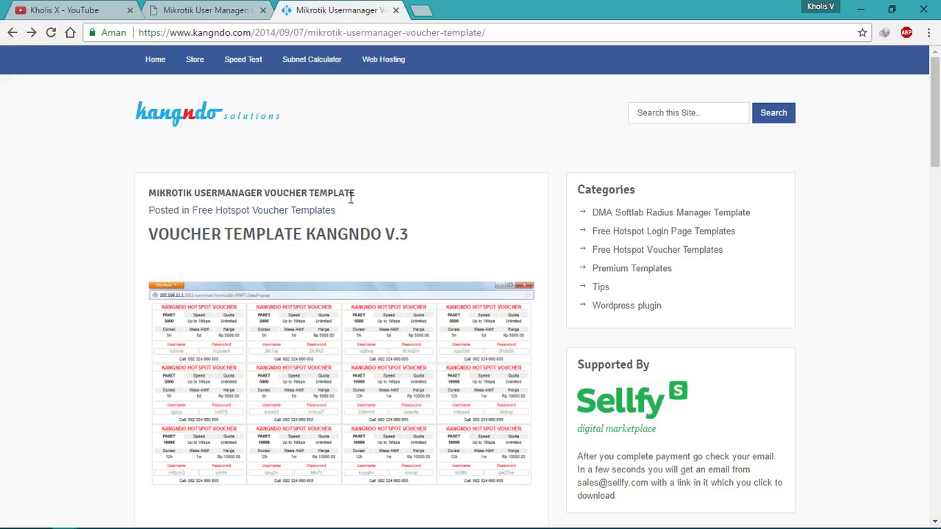
{"action": "scroll", "coordinate": [346, 301], "scroll_direction": "down", "scroll_amount": 15}
{"action": "scroll", "coordinate": [346, 298], "scroll_direction": "up", "scroll_amount": 2}
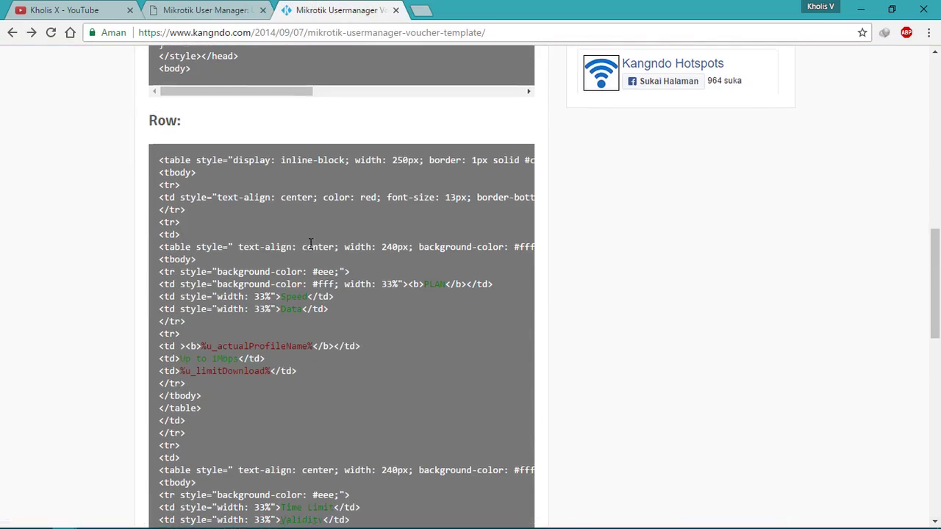
{"action": "scroll", "coordinate": [247, 196], "scroll_direction": "down", "scroll_amount": 9}
{"action": "scroll", "coordinate": [255, 138], "scroll_direction": "down", "scroll_amount": 2}
{"action": "scroll", "coordinate": [256, 139], "scroll_direction": "up", "scroll_amount": 10}
Step: Inspect the red HOTSPOT VOUCHER cards, then close the vouchers window
{"action": "left_click", "coordinate": [209, 9]}
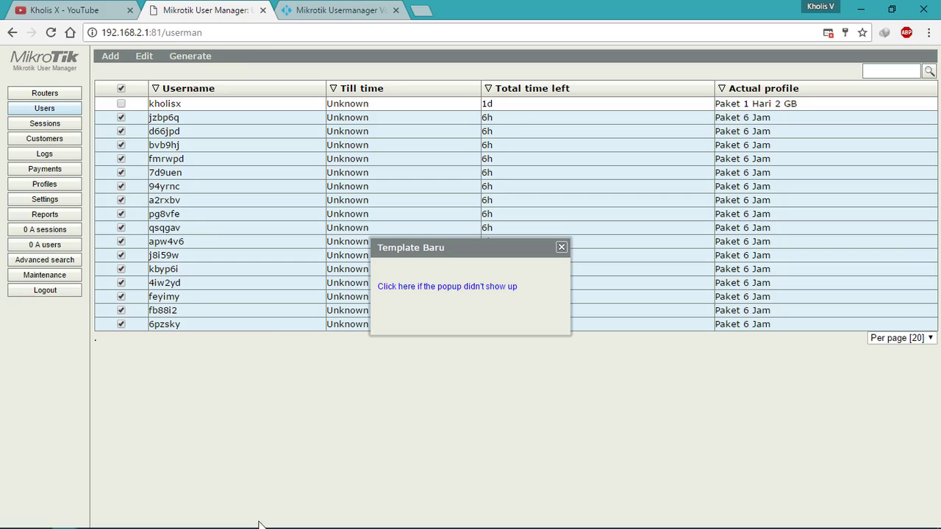
{"action": "mouse_move", "coordinate": [64, 519]}
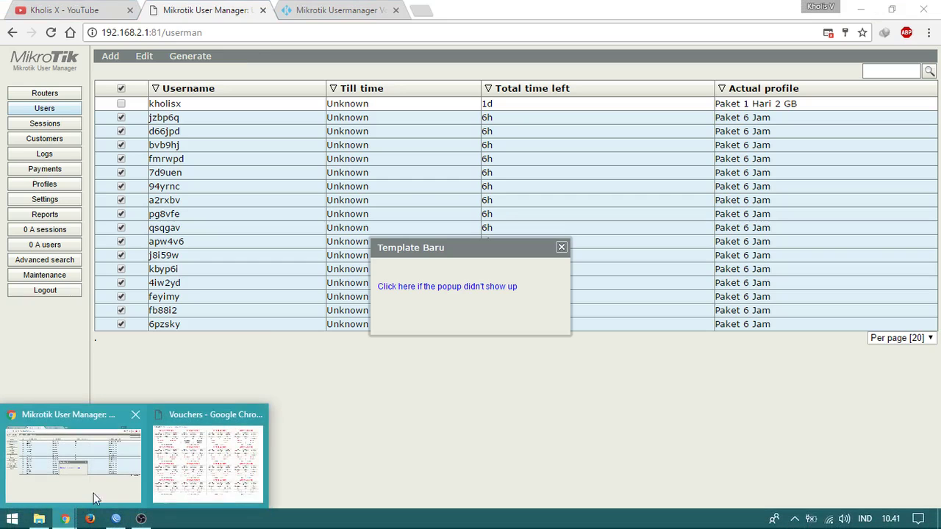
{"action": "left_click", "coordinate": [207, 462]}
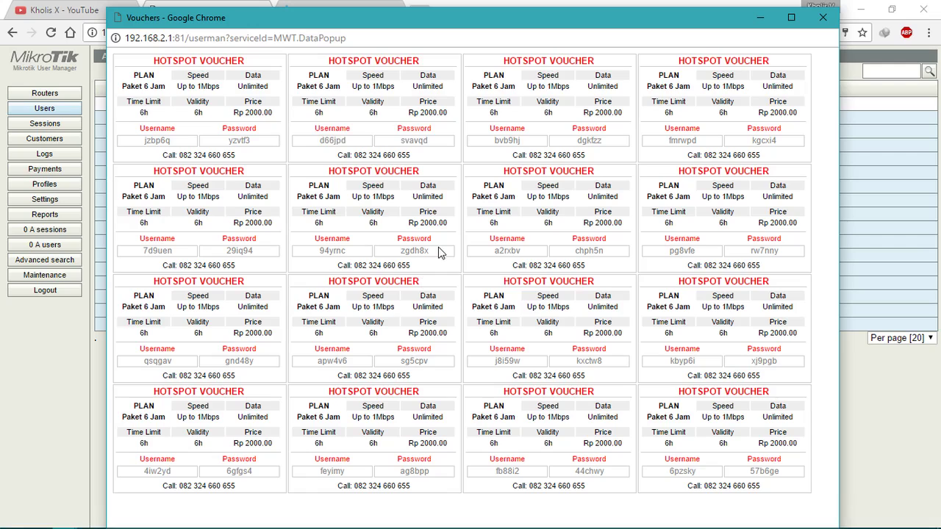
{"action": "left_click_drag", "start_coordinate": [173, 77], "coordinate": [320, 128]}
{"action": "left_click", "coordinate": [256, 110]}
{"action": "triple_click", "coordinate": [372, 64]}
{"action": "left_click", "coordinate": [433, 112]}
{"action": "left_click", "coordinate": [822, 17]}
Step: Close the Template Baru dialog, clear user selections, and return to the Kangndo page
{"action": "left_click", "coordinate": [561, 247]}
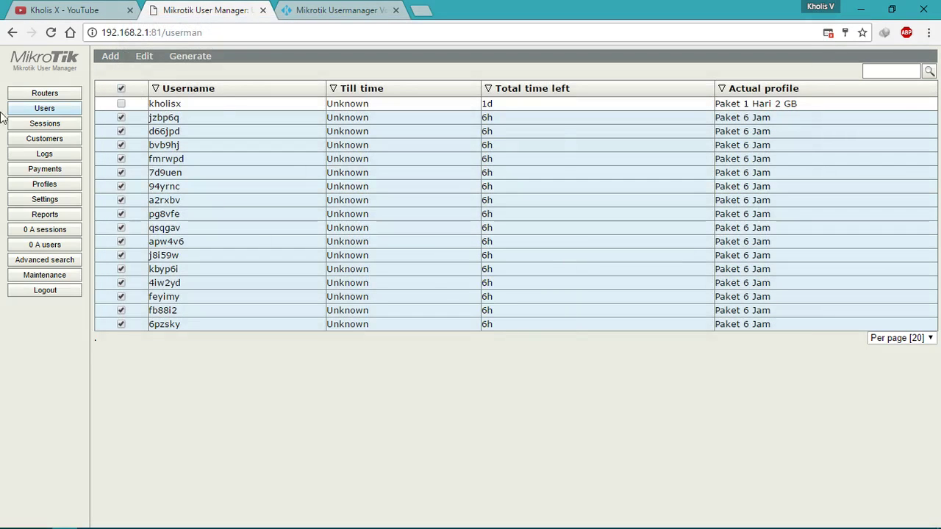
{"action": "left_click", "coordinate": [23, 96]}
{"action": "left_click", "coordinate": [27, 108]}
{"action": "left_click", "coordinate": [58, 123]}
{"action": "left_click", "coordinate": [62, 111]}
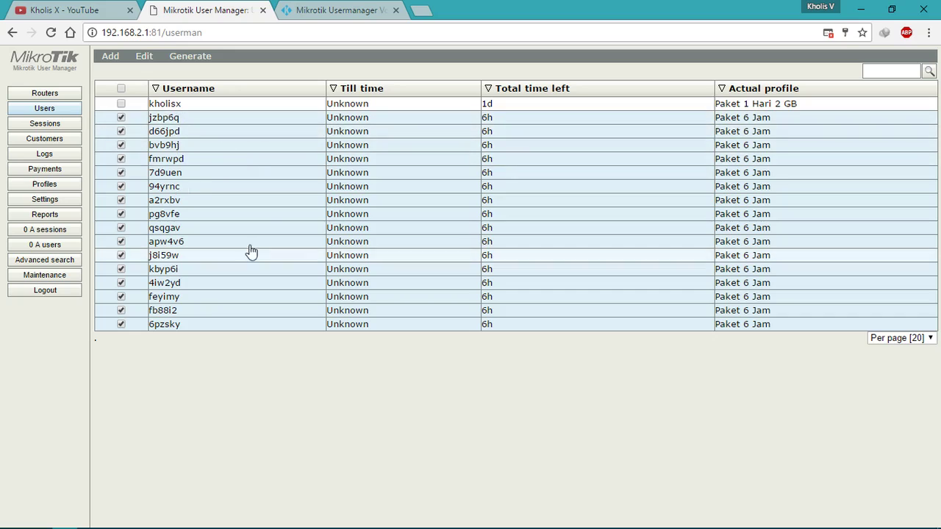
{"action": "left_click", "coordinate": [121, 88]}
{"action": "left_click", "coordinate": [122, 88]}
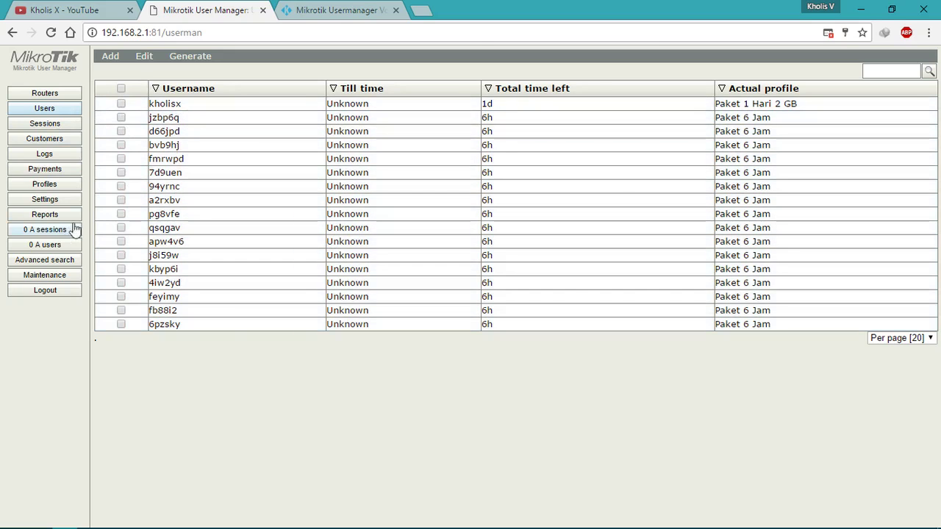
{"action": "left_click", "coordinate": [298, 8]}
{"action": "left_click", "coordinate": [213, 10]}
{"action": "left_click", "coordinate": [360, 9]}
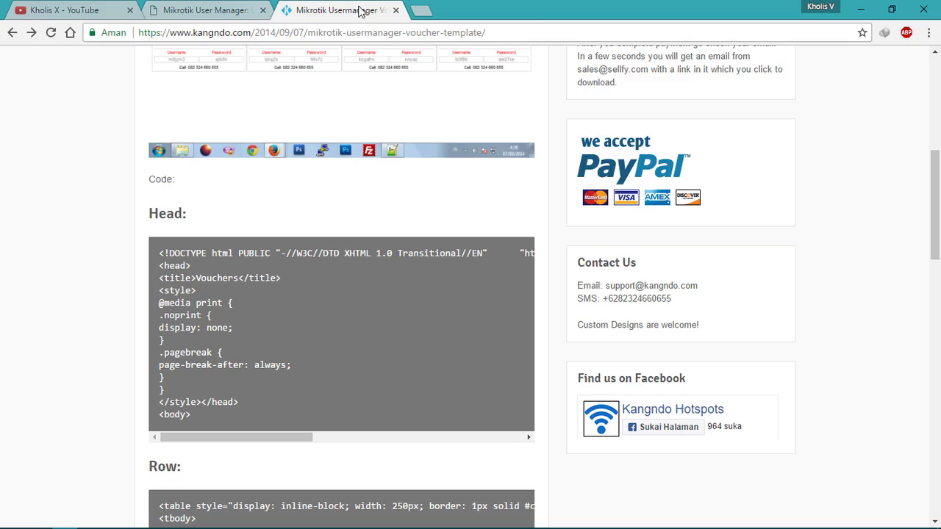
Step: Search 'mikrotik license', view the Manual:License levels table, then bring up WinBox's System menu
{"action": "left_click", "coordinate": [422, 10]}
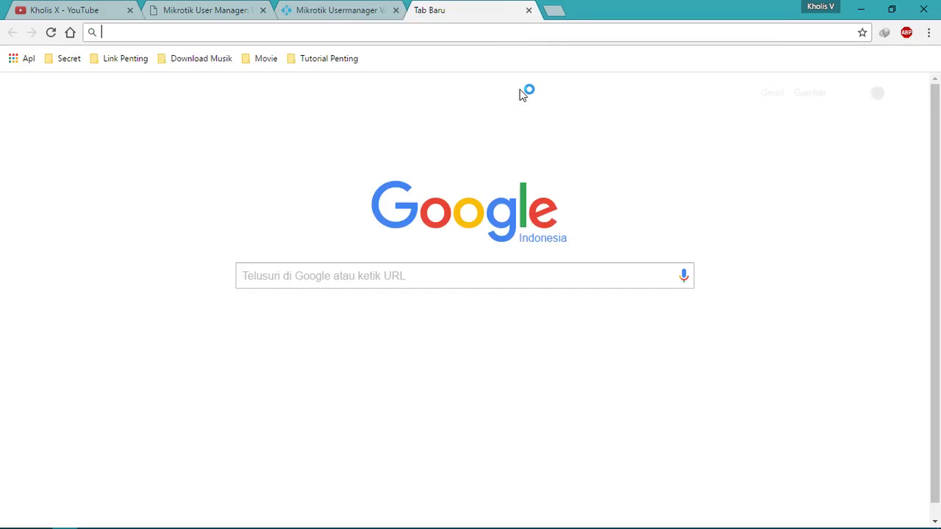
{"action": "type", "text": "mikrotik "}
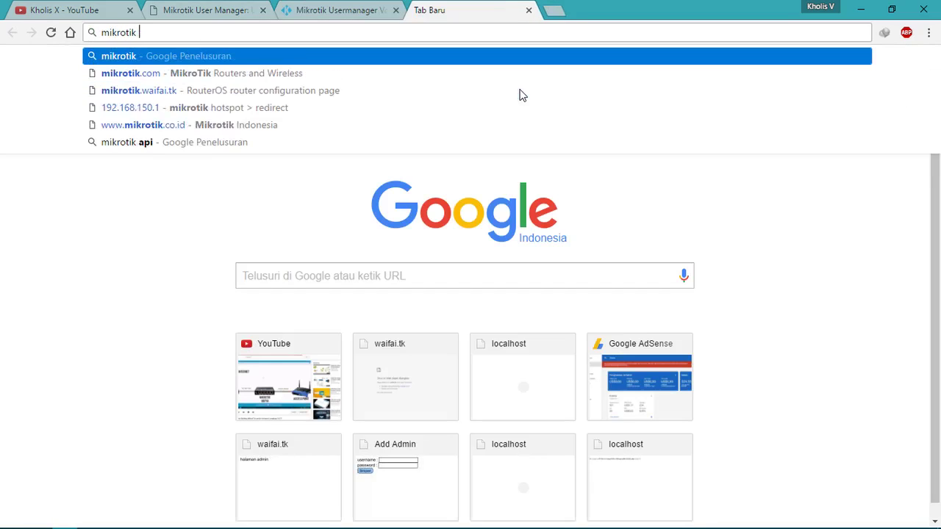
{"action": "type", "text": "license"}
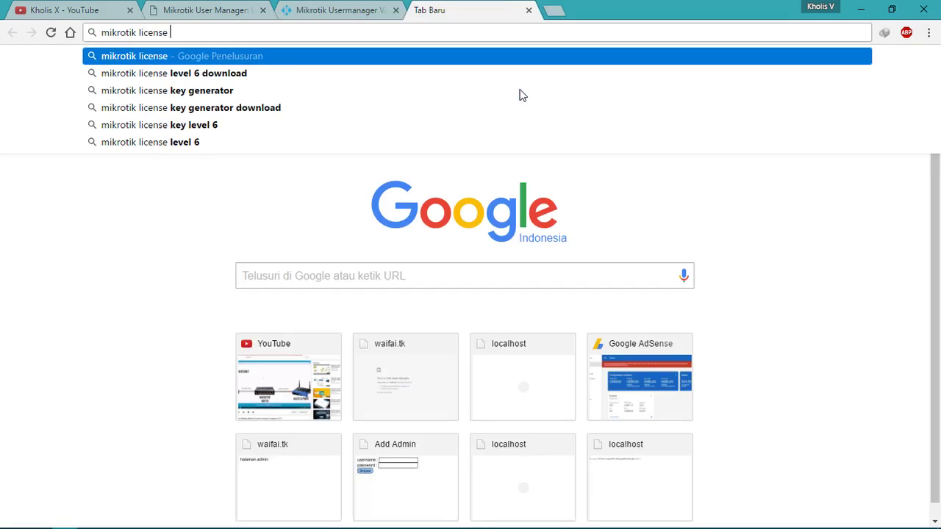
{"action": "key", "text": "Return"}
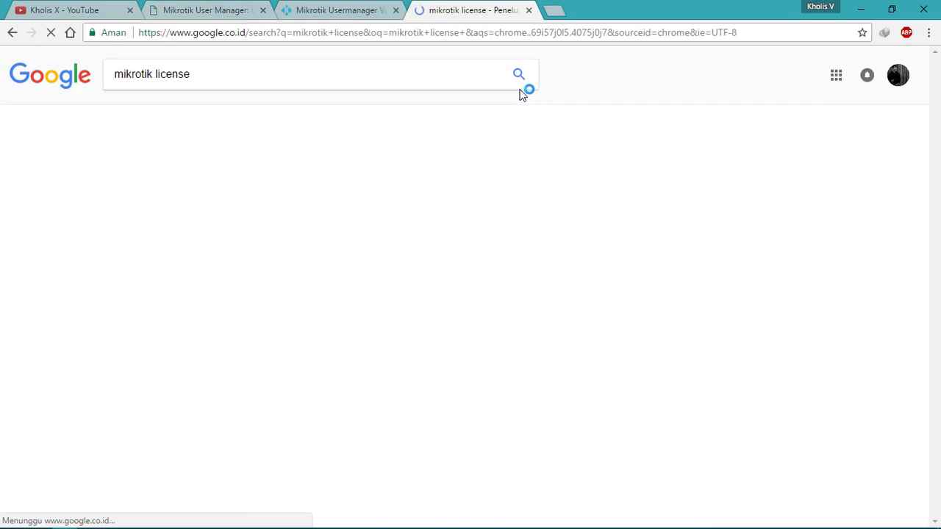
{"action": "left_click", "coordinate": [254, 276]}
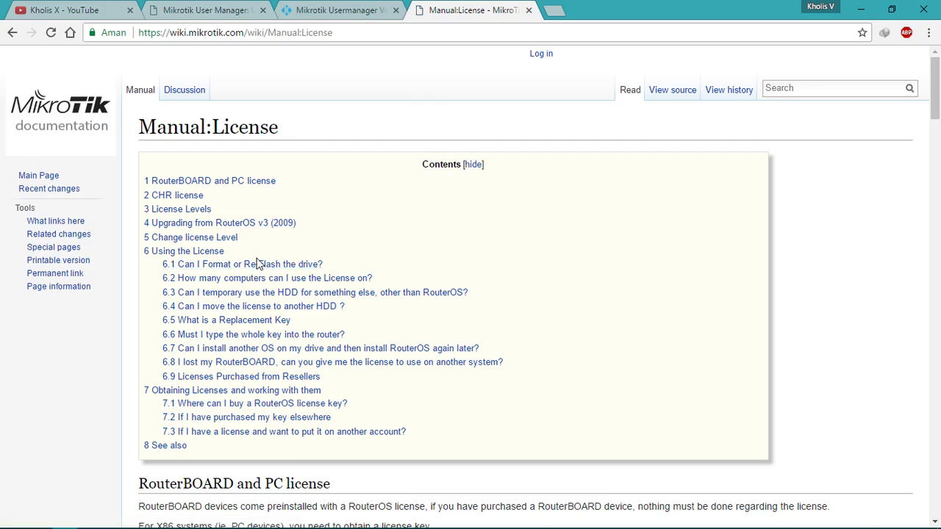
{"action": "scroll", "coordinate": [254, 276], "scroll_direction": "down", "scroll_amount": 13}
{"action": "scroll", "coordinate": [256, 264], "scroll_direction": "up", "scroll_amount": 2}
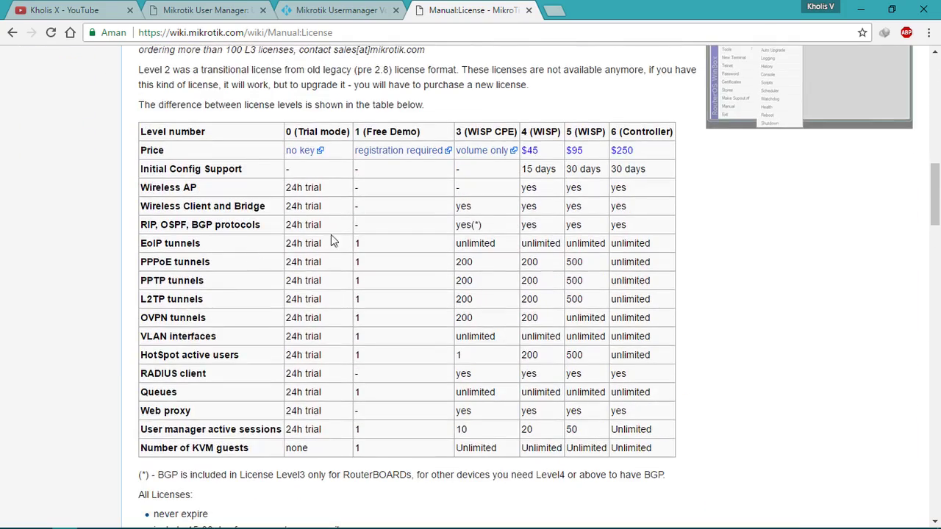
{"action": "left_click", "coordinate": [115, 521]}
{"action": "left_click", "coordinate": [44, 241]}
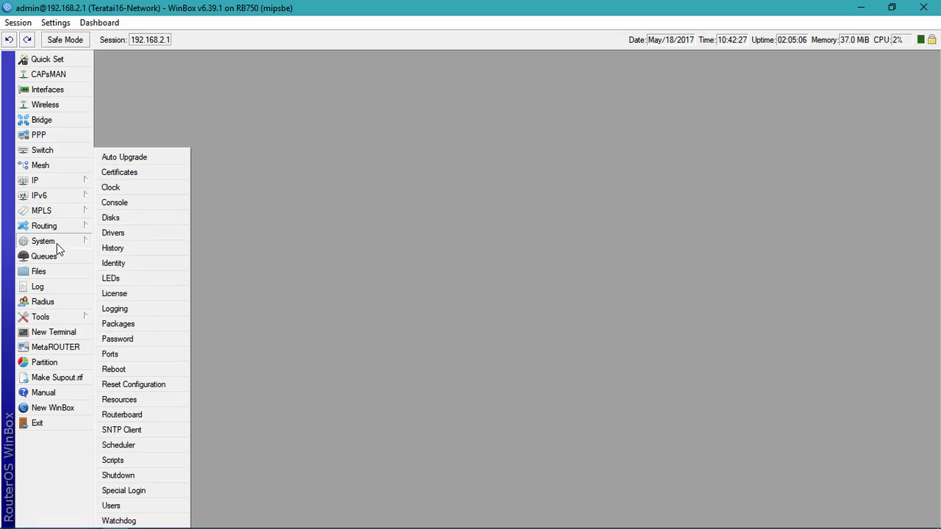
Step: Confirm the router's license is level 4, then return to the Chrome license page
{"action": "left_click", "coordinate": [132, 295]}
{"action": "left_click_drag", "start_coordinate": [470, 217], "coordinate": [321, 151]}
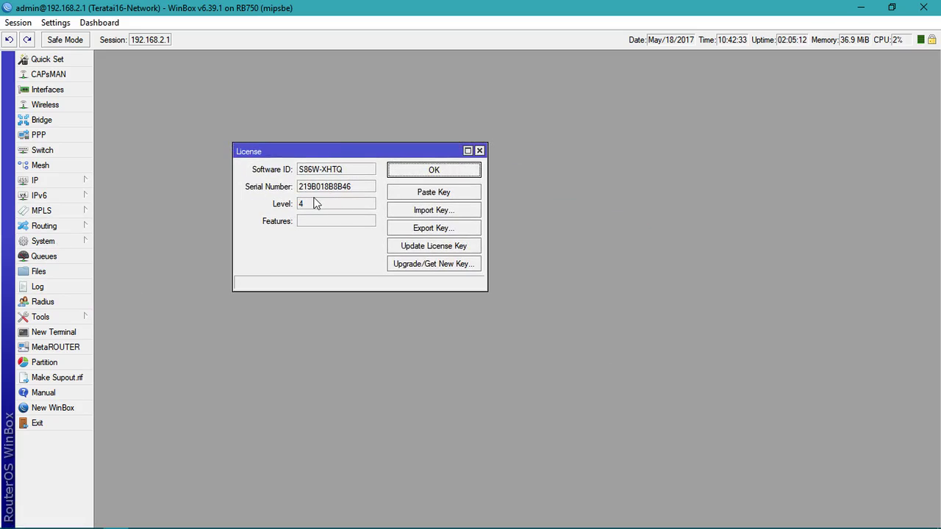
{"action": "left_click", "coordinate": [480, 151]}
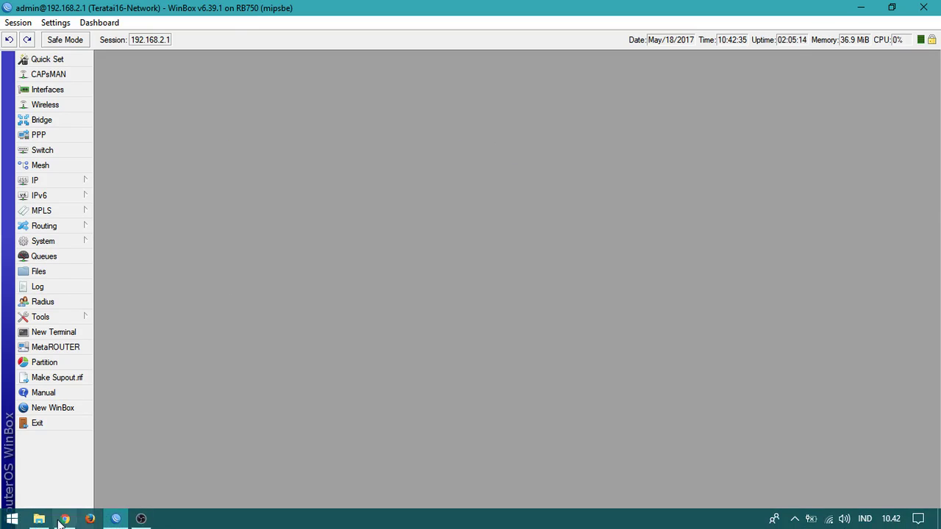
{"action": "left_click", "coordinate": [64, 519]}
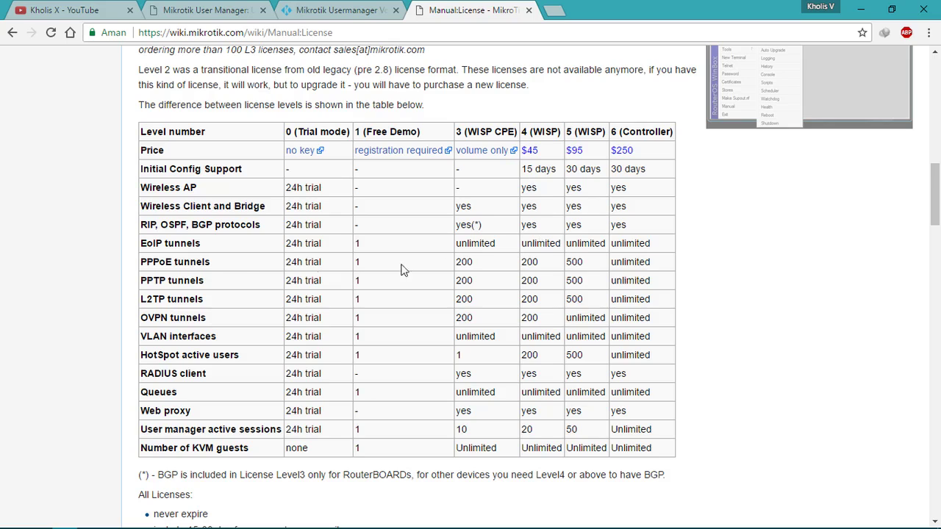
Step: In the license table, pick out the tunnel limits and the 200 HotSpot active users value
{"action": "left_click_drag", "start_coordinate": [160, 261], "coordinate": [541, 317]}
{"action": "left_click", "coordinate": [541, 333]}
{"action": "double_click", "coordinate": [536, 355]}
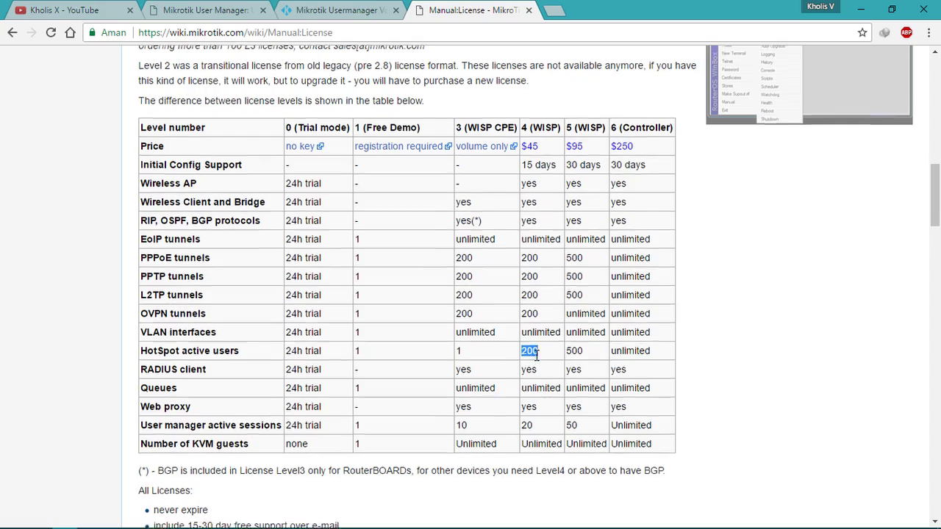
{"action": "scroll", "coordinate": [531, 305], "scroll_direction": "down", "scroll_amount": 1}
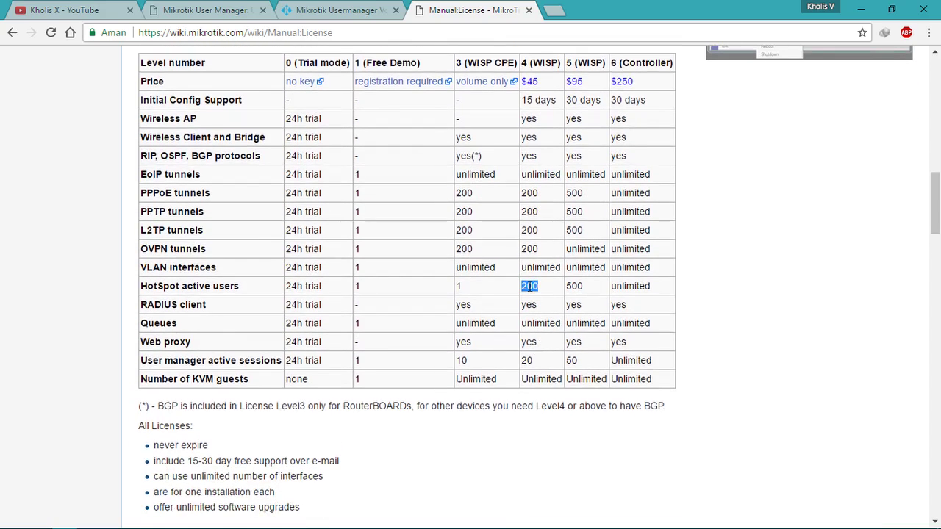
{"action": "left_click", "coordinate": [529, 287]}
Step: Find the User manager active sessions row, where level 4 allows 20 sessions, and return to User Manager
{"action": "left_click_drag", "start_coordinate": [534, 362], "coordinate": [248, 363]}
{"action": "left_click", "coordinate": [191, 366]}
{"action": "left_click_drag", "start_coordinate": [161, 362], "coordinate": [536, 365]}
{"action": "left_click", "coordinate": [536, 364]}
{"action": "double_click", "coordinate": [528, 361]}
{"action": "left_click_drag", "start_coordinate": [156, 286], "coordinate": [538, 289]}
{"action": "left_click", "coordinate": [539, 288]}
{"action": "left_click_drag", "start_coordinate": [186, 360], "coordinate": [529, 361]}
{"action": "double_click", "coordinate": [528, 361]}
{"action": "left_click", "coordinate": [244, 9]}
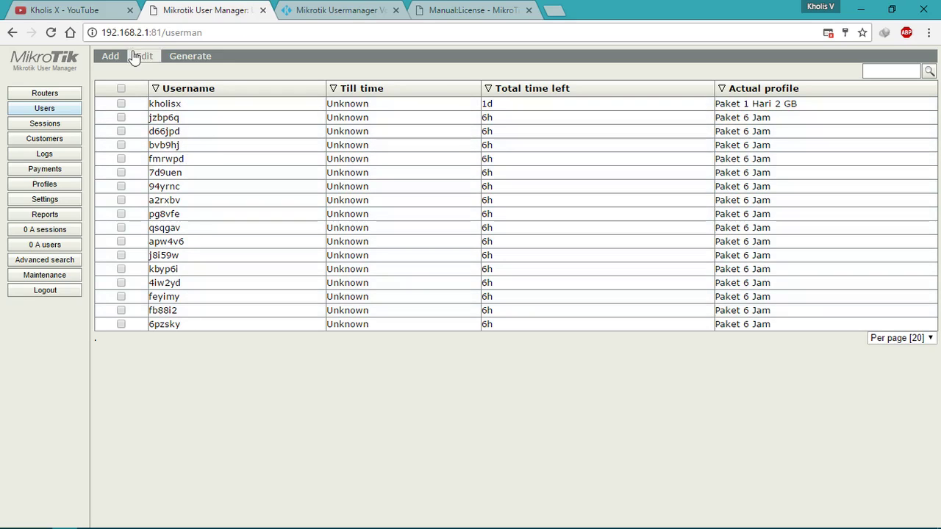
Step: Batch-generate 10 users on the Paket 1 Hari 2 GB profile
{"action": "left_click", "coordinate": [113, 57]}
{"action": "left_click", "coordinate": [116, 84]}
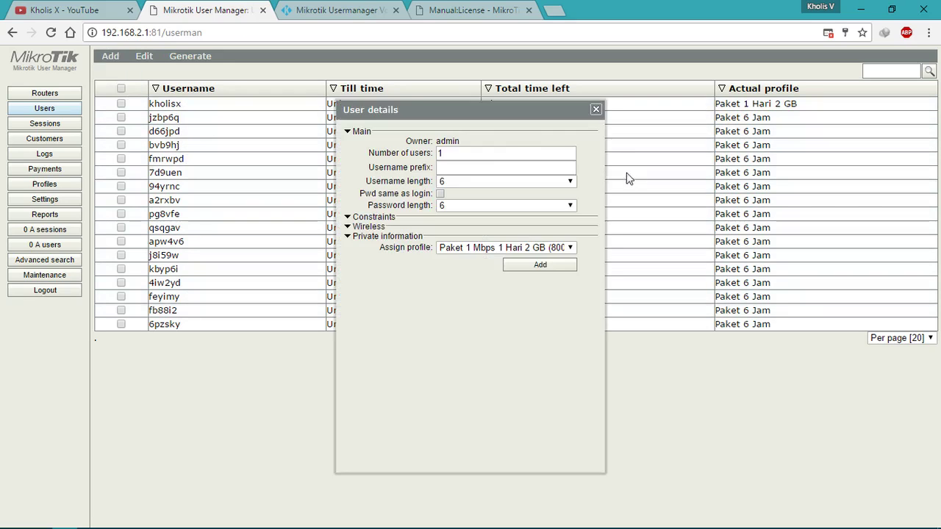
{"action": "double_click", "coordinate": [499, 156]}
{"action": "key", "text": "BackSpace"}
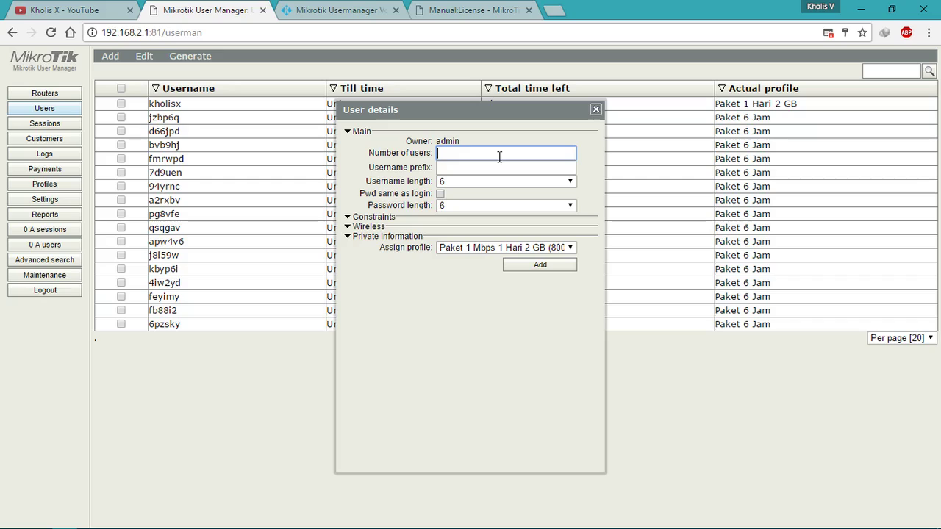
{"action": "type", "text": "10"}
{"action": "left_click", "coordinate": [507, 248]}
{"action": "left_click", "coordinate": [515, 259]}
{"action": "left_click", "coordinate": [543, 264]}
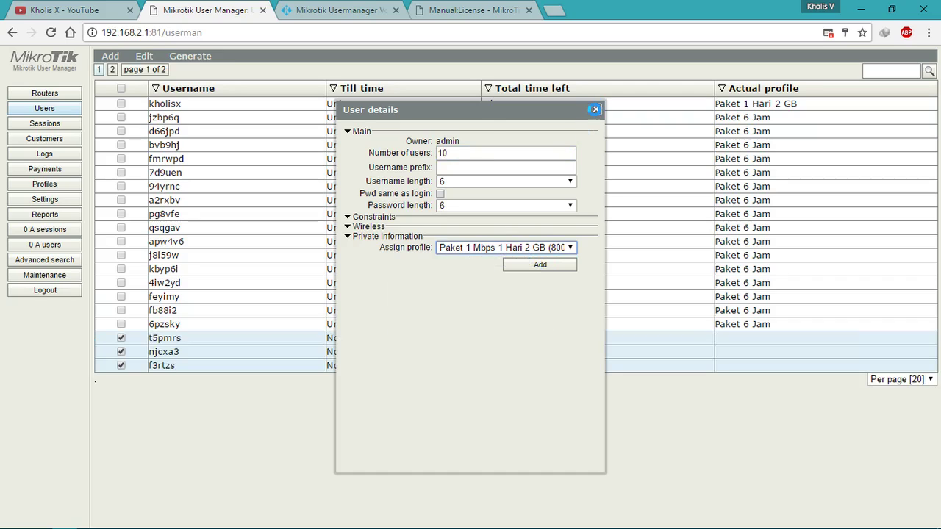
{"action": "left_click", "coordinate": [596, 110]}
Step: Show 100 users per page and select every user in the list
{"action": "left_click", "coordinate": [900, 379]}
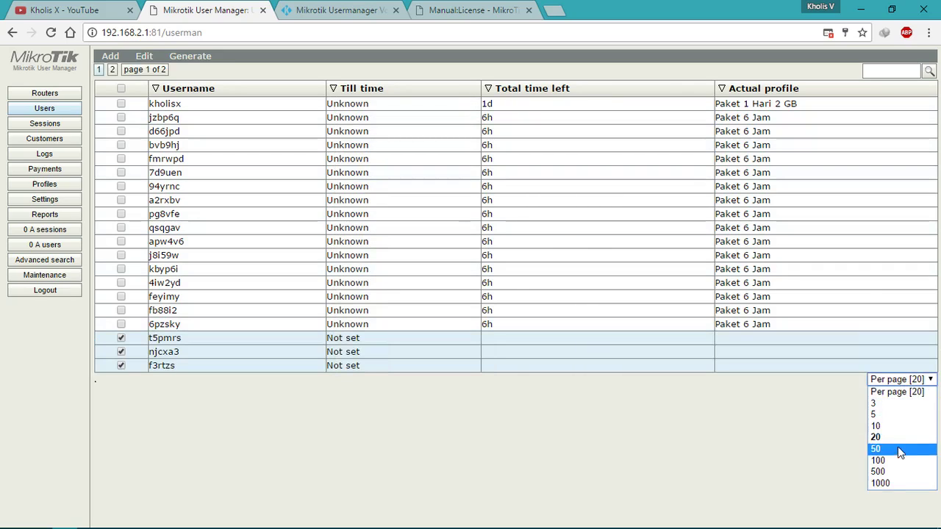
{"action": "left_click", "coordinate": [882, 460]}
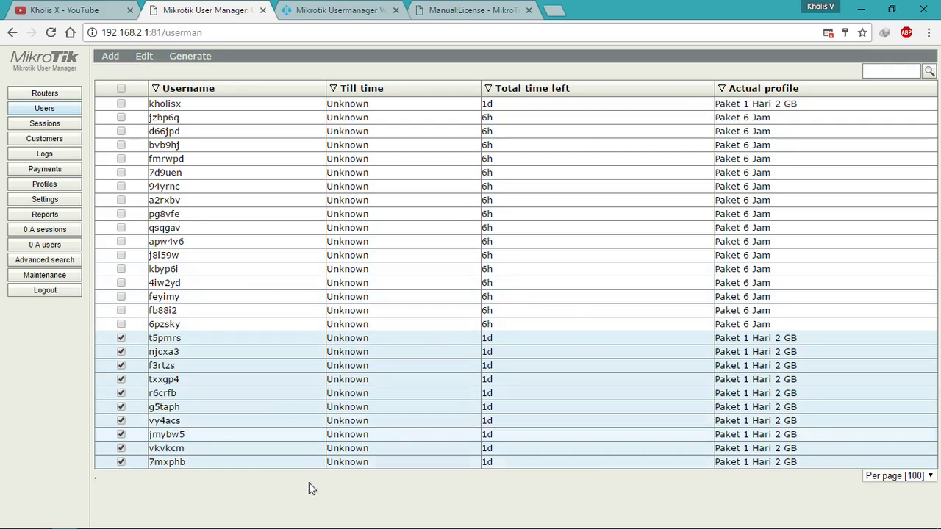
{"action": "left_click", "coordinate": [121, 89]}
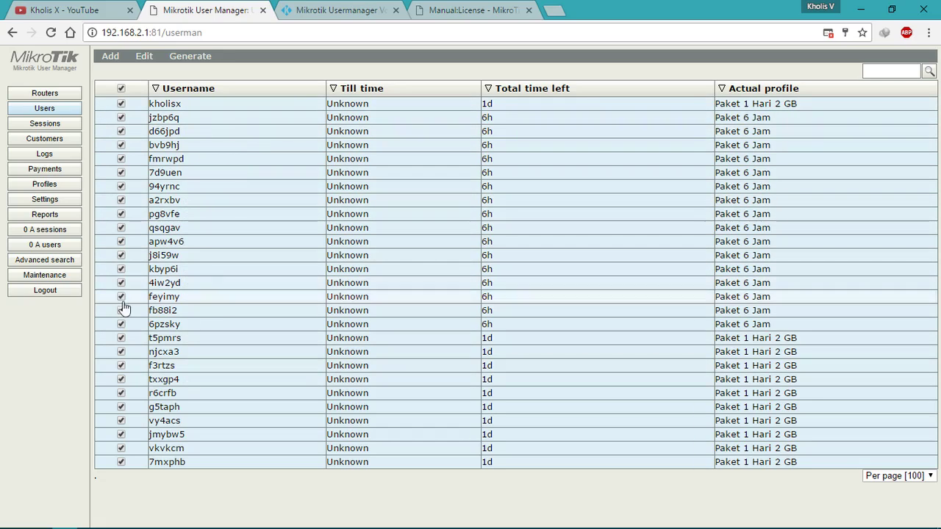
Step: Back on the license page, confirm level 4 allows 20 User manager active sessions
{"action": "left_click", "coordinate": [438, 9]}
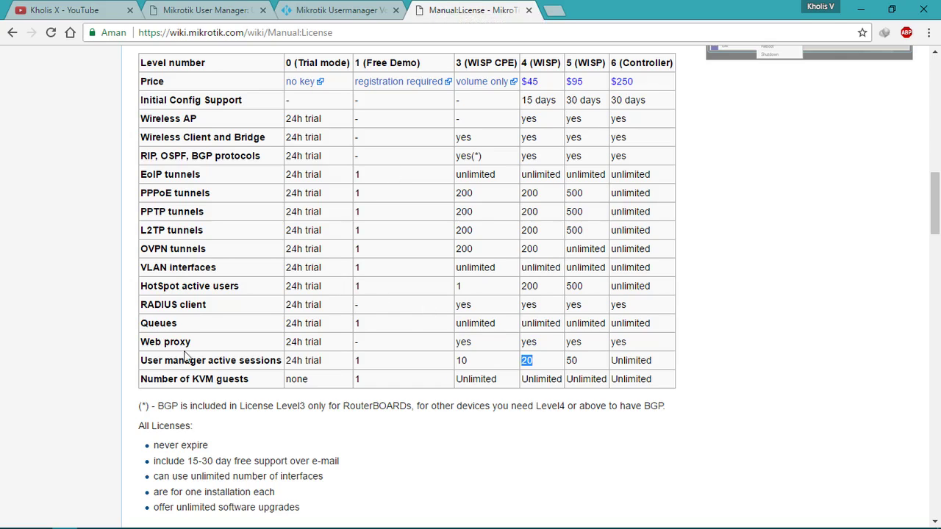
{"action": "left_click_drag", "start_coordinate": [158, 360], "coordinate": [451, 366]}
{"action": "left_click", "coordinate": [485, 368]}
{"action": "double_click", "coordinate": [528, 360]}
{"action": "left_click", "coordinate": [538, 363]}
{"action": "double_click", "coordinate": [530, 362]}
{"action": "scroll", "coordinate": [532, 368], "scroll_direction": "up", "scroll_amount": 2}
{"action": "scroll", "coordinate": [533, 368], "scroll_direction": "down", "scroll_amount": 2}
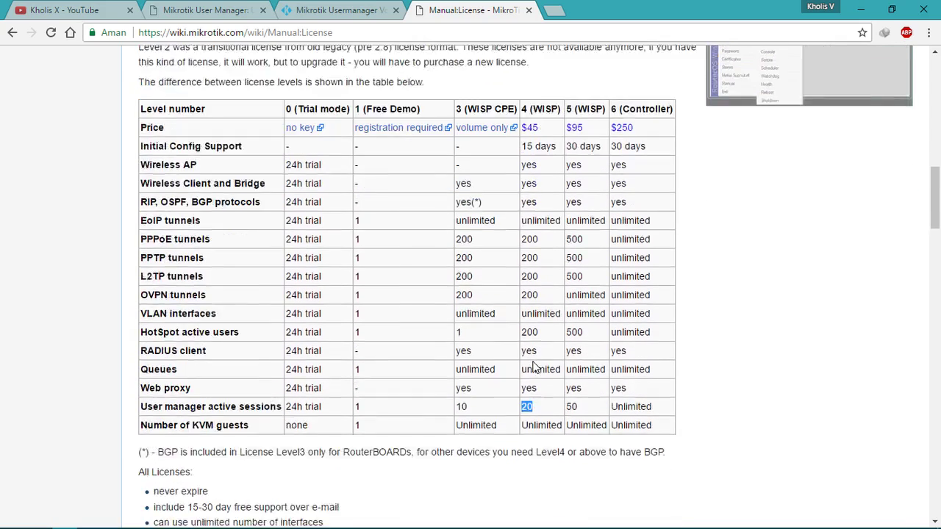
{"action": "left_click", "coordinate": [535, 365]}
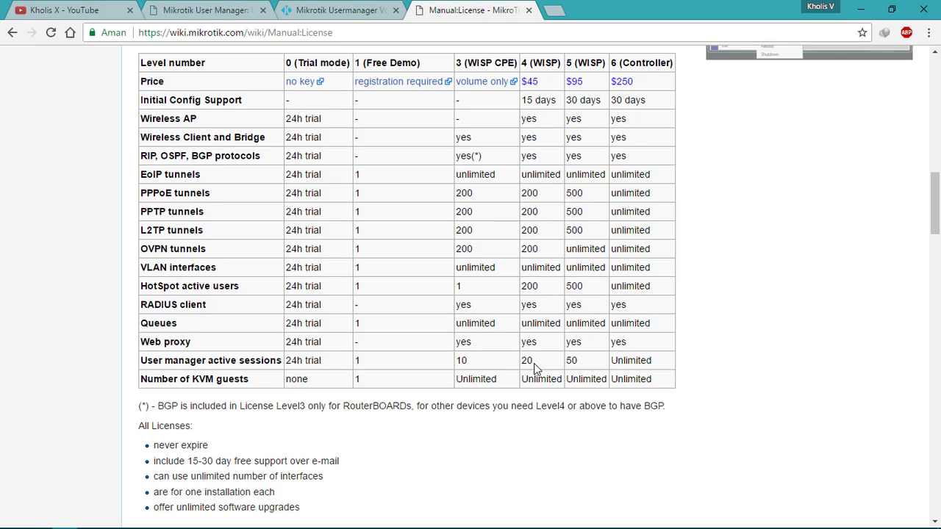
{"action": "double_click", "coordinate": [528, 361]}
{"action": "left_click", "coordinate": [539, 367]}
{"action": "double_click", "coordinate": [527, 360]}
{"action": "left_click", "coordinate": [534, 363]}
Step: Compare session limits: 20 for level 4 (WISP), 50 for level 5, and level 6 (Controller)
{"action": "left_click", "coordinate": [243, 7]}
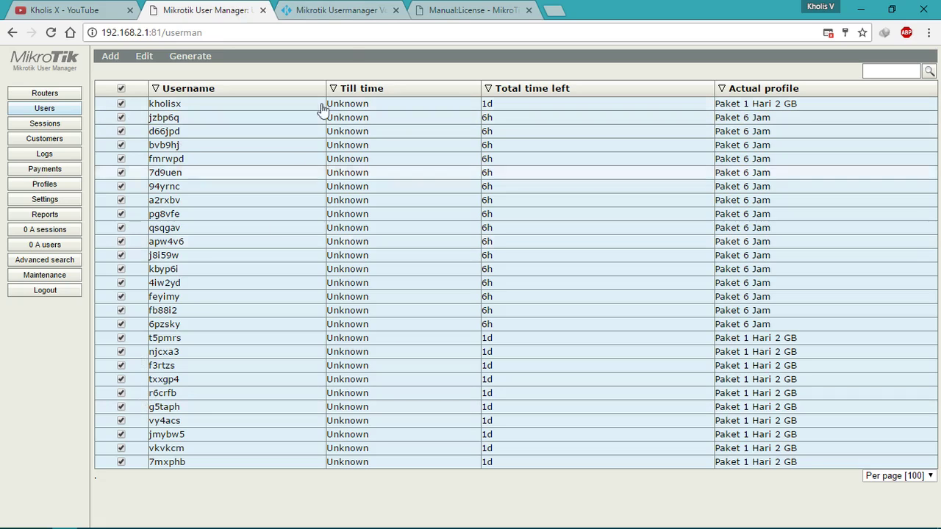
{"action": "left_click", "coordinate": [438, 10]}
{"action": "double_click", "coordinate": [530, 361]}
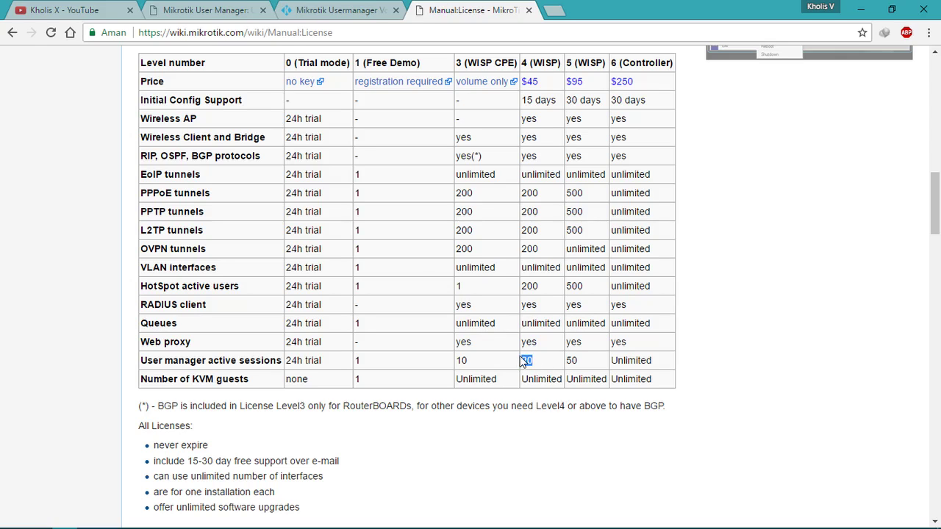
{"action": "left_click", "coordinate": [483, 345]}
{"action": "scroll", "coordinate": [484, 344], "scroll_direction": "up", "scroll_amount": 1}
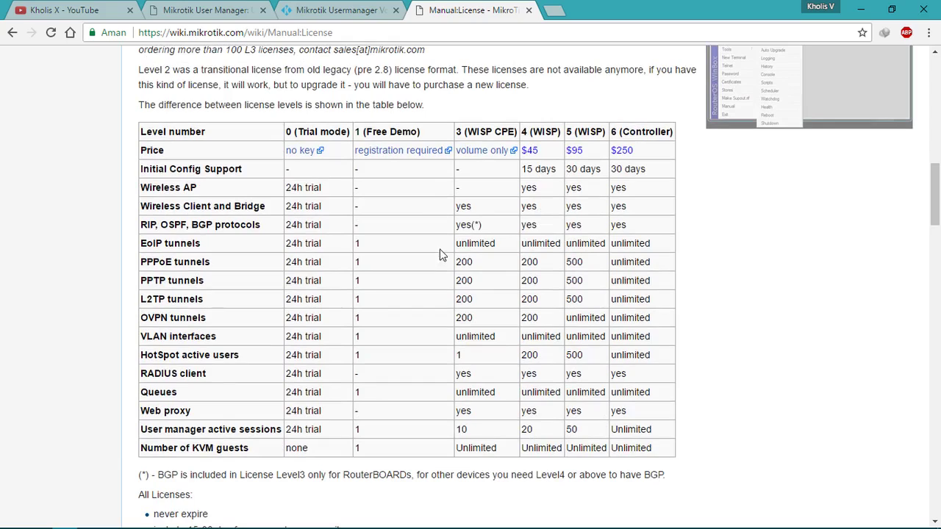
{"action": "left_click_drag", "start_coordinate": [522, 132], "coordinate": [557, 133]}
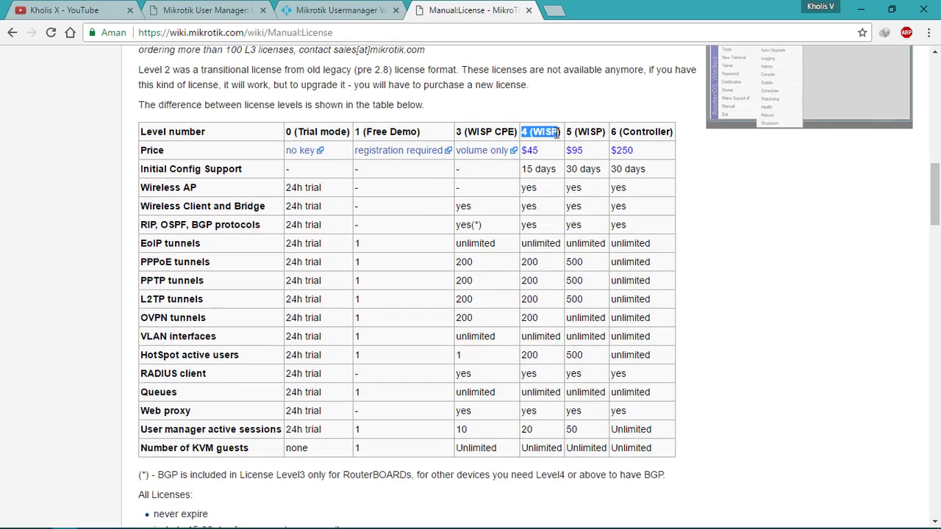
{"action": "left_click", "coordinate": [535, 433]}
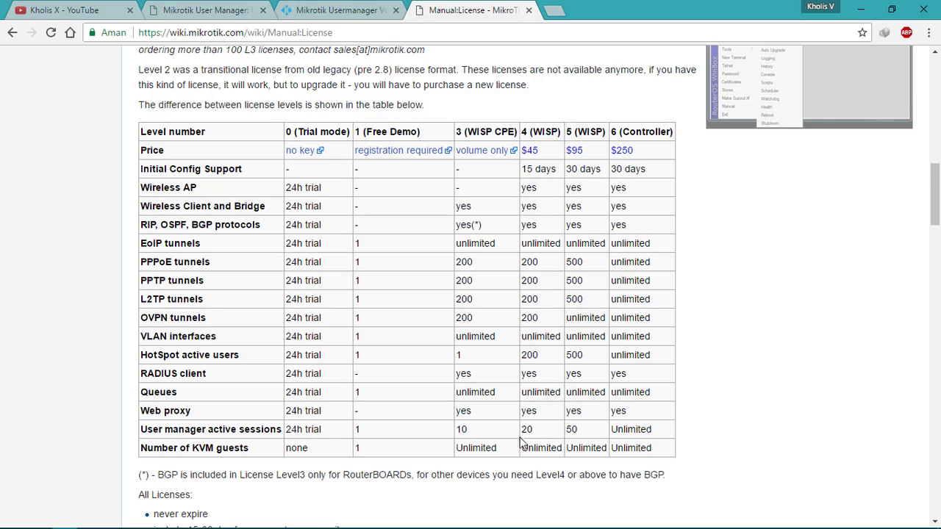
{"action": "double_click", "coordinate": [527, 430]}
{"action": "double_click", "coordinate": [572, 430]}
{"action": "left_click", "coordinate": [571, 431]}
{"action": "left_click_drag", "start_coordinate": [611, 132], "coordinate": [656, 132]}
{"action": "left_click", "coordinate": [660, 132]}
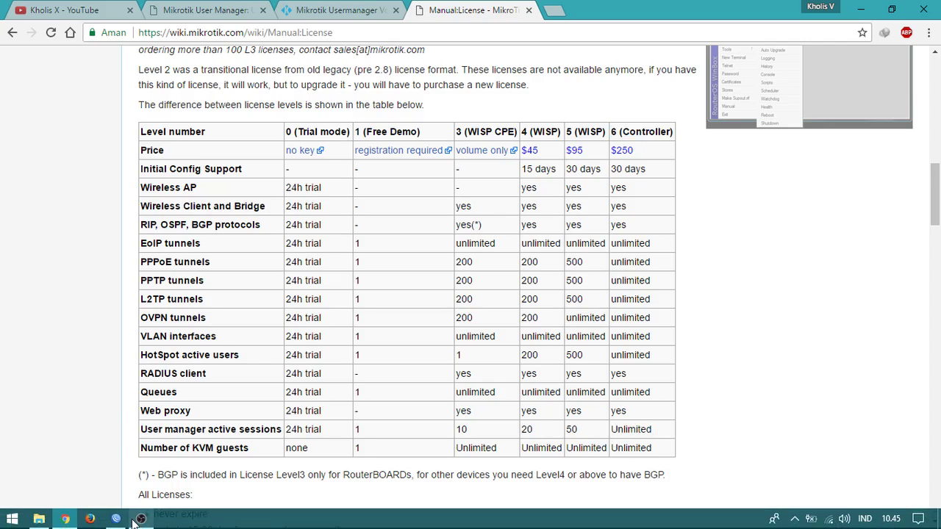
{"action": "mouse_move", "coordinate": [134, 522]}
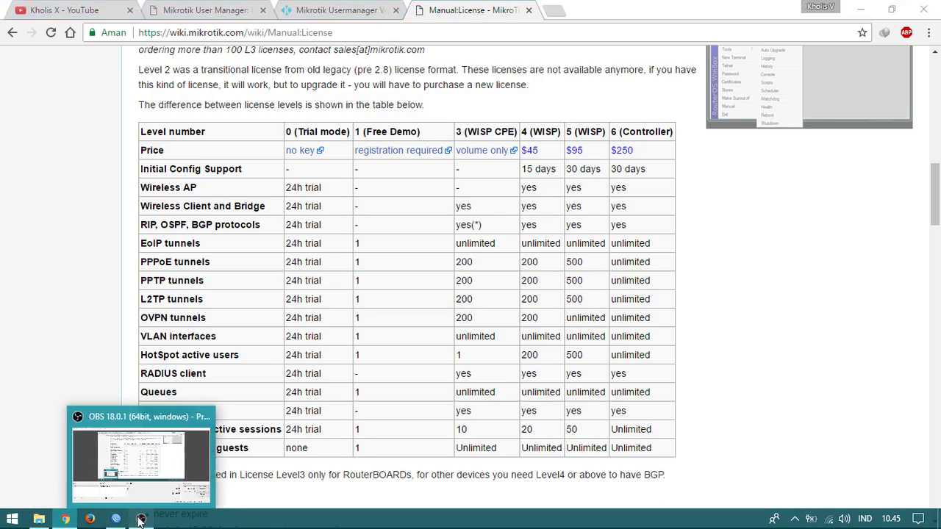
{"action": "left_click", "coordinate": [141, 519]}
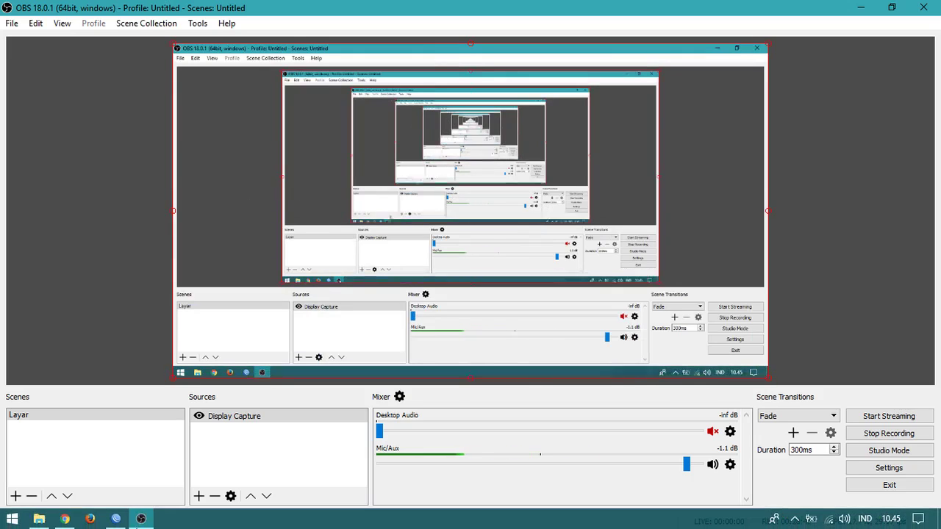
{"action": "left_click", "coordinate": [63, 520]}
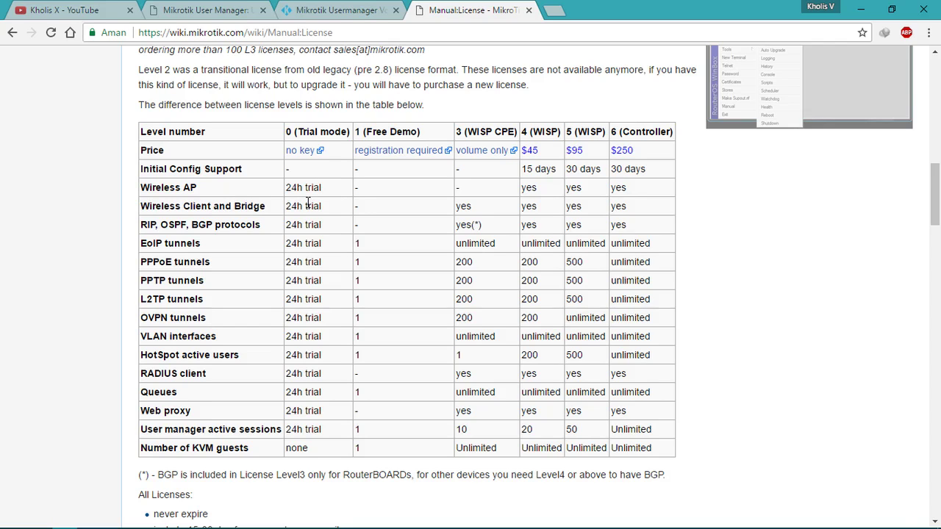
{"action": "scroll", "coordinate": [308, 204], "scroll_direction": "up", "scroll_amount": 3}
Step: Bring up the YouTube channel page and scroll through its uploaded tutorials
{"action": "left_click", "coordinate": [62, 10]}
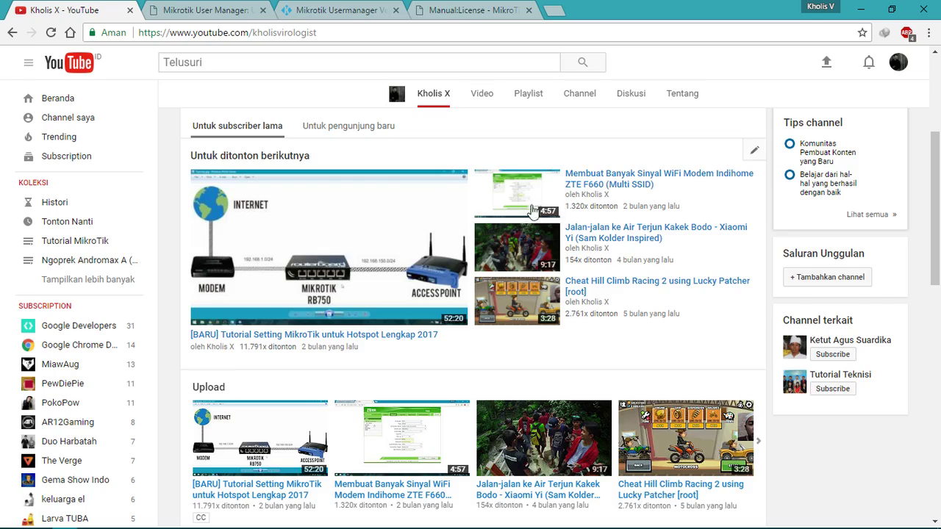
{"action": "scroll", "coordinate": [544, 221], "scroll_direction": "up", "scroll_amount": 3}
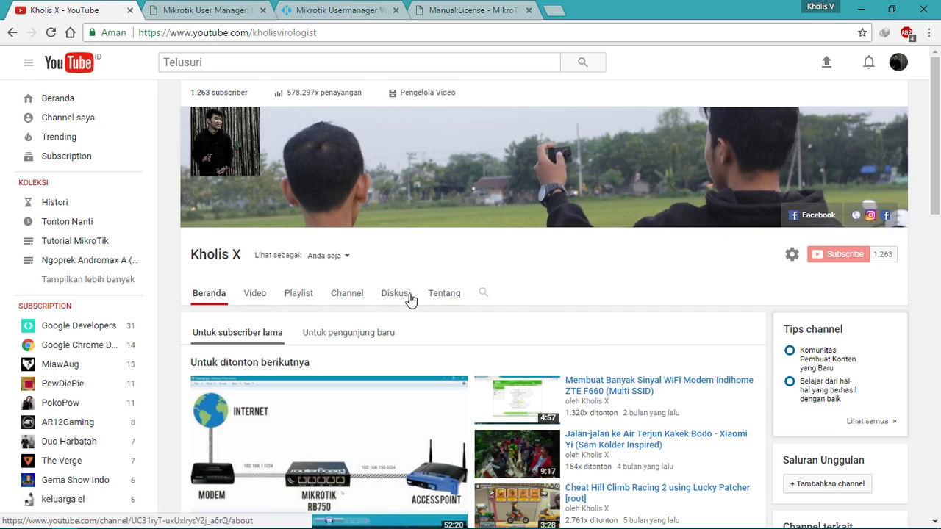
{"action": "scroll", "coordinate": [309, 338], "scroll_direction": "down", "scroll_amount": 3}
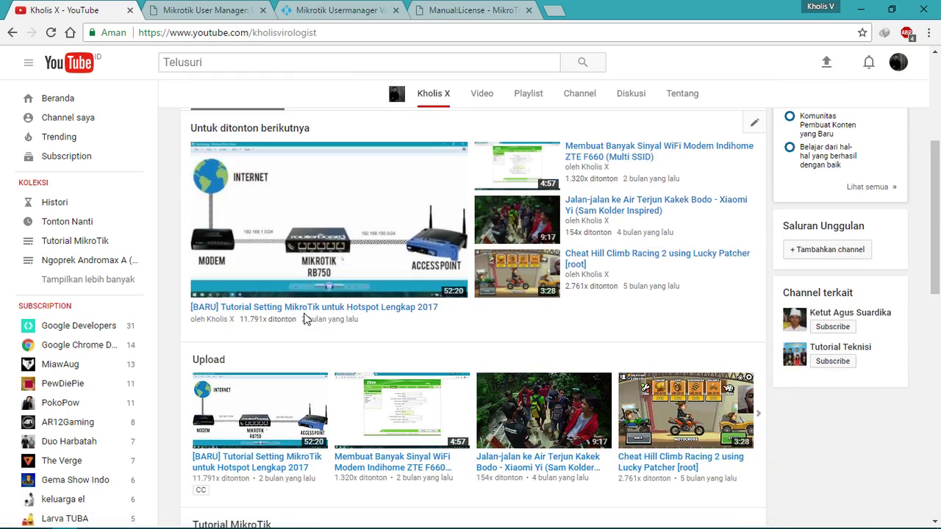